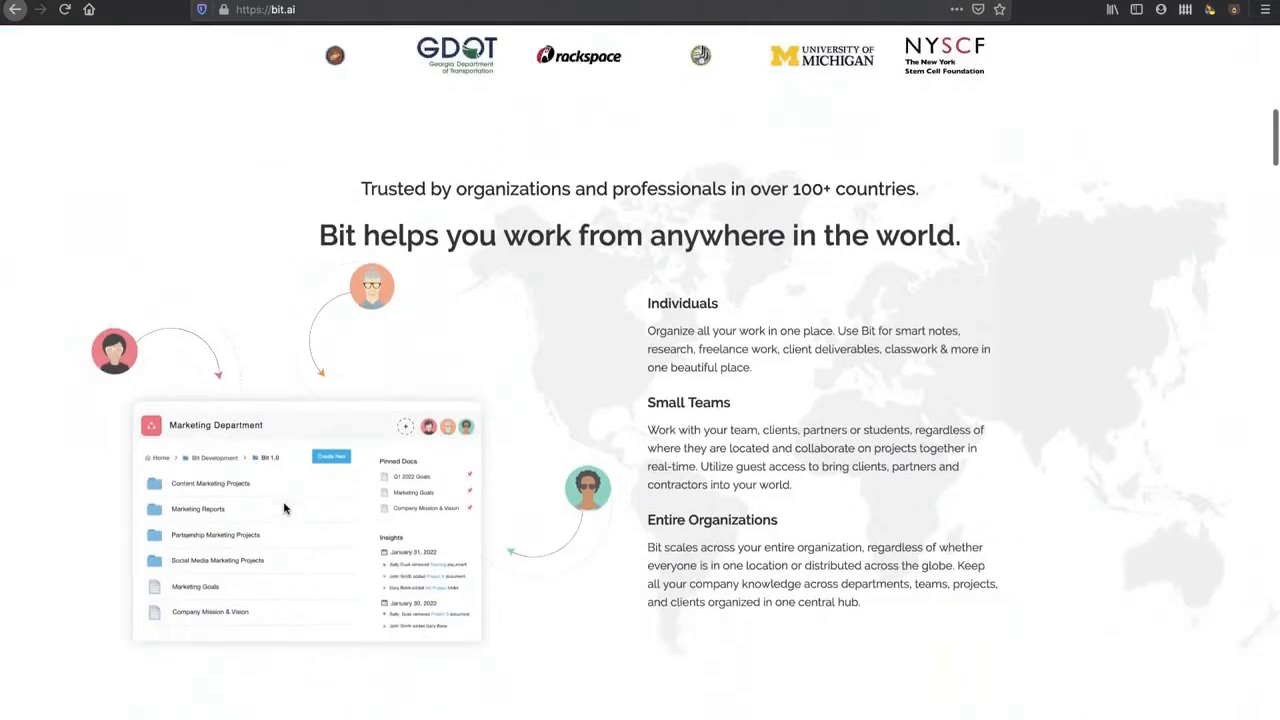
# Step: Browse the Bit.ai homepage, then open the Pricing page
pyautogui.scroll(-10, 398, 541)
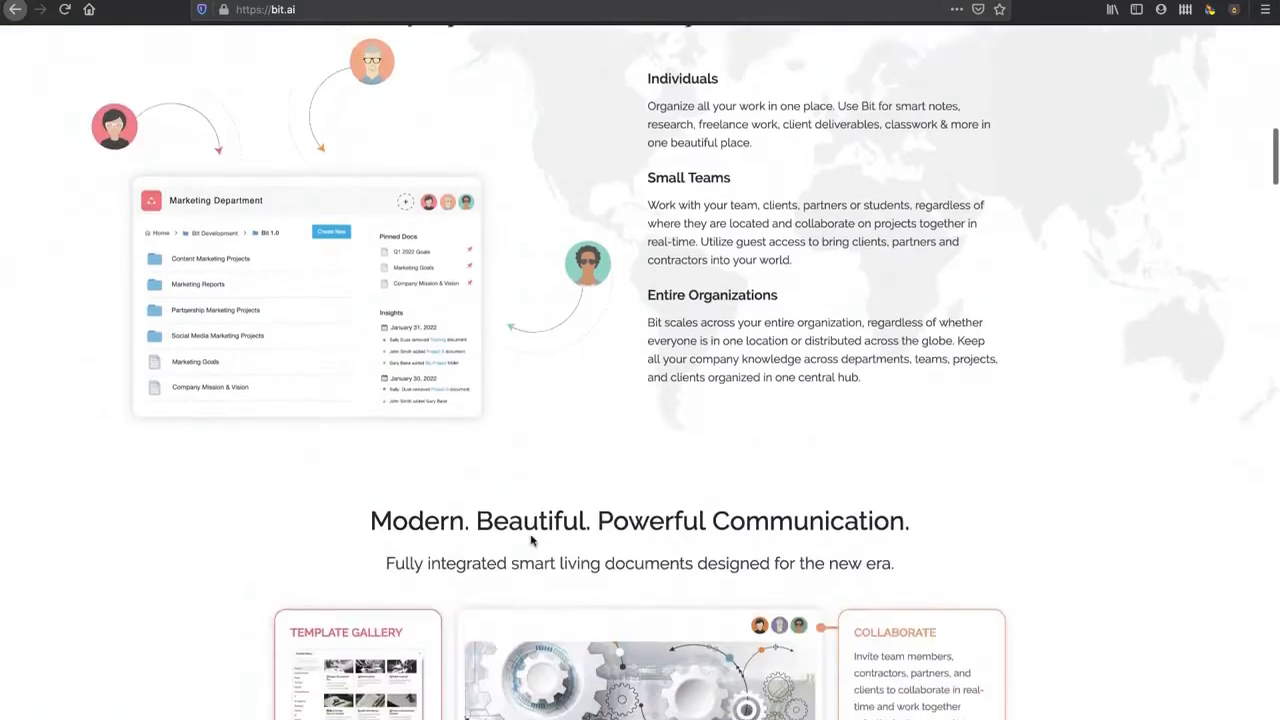
pyautogui.scroll(-2, 531, 539)
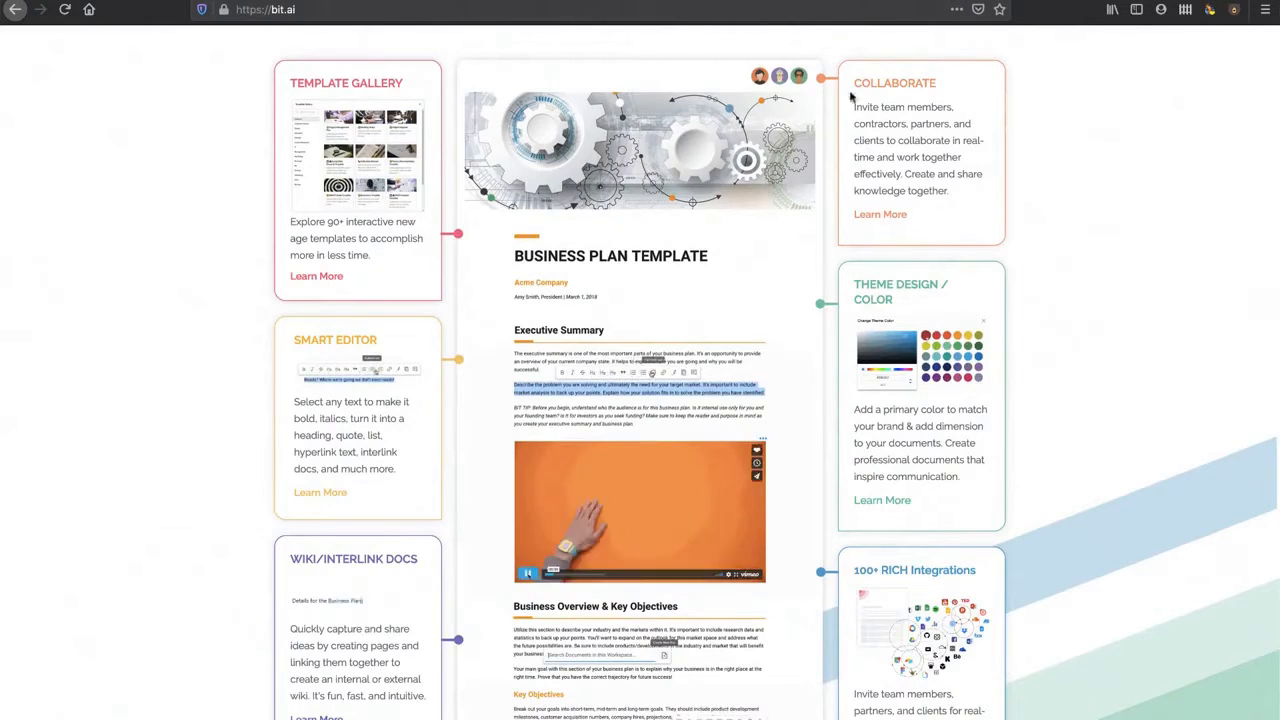
pyautogui.scroll(-2, 915, 120)
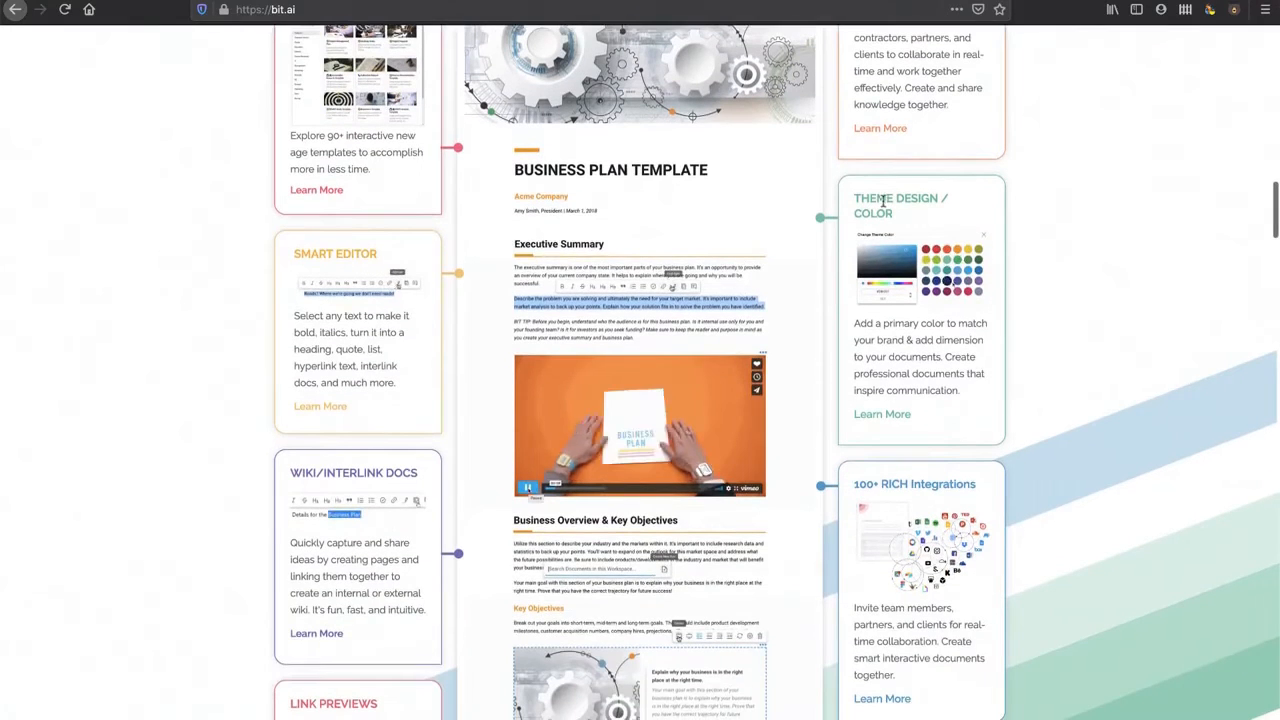
pyautogui.scroll(-3, 343, 383)
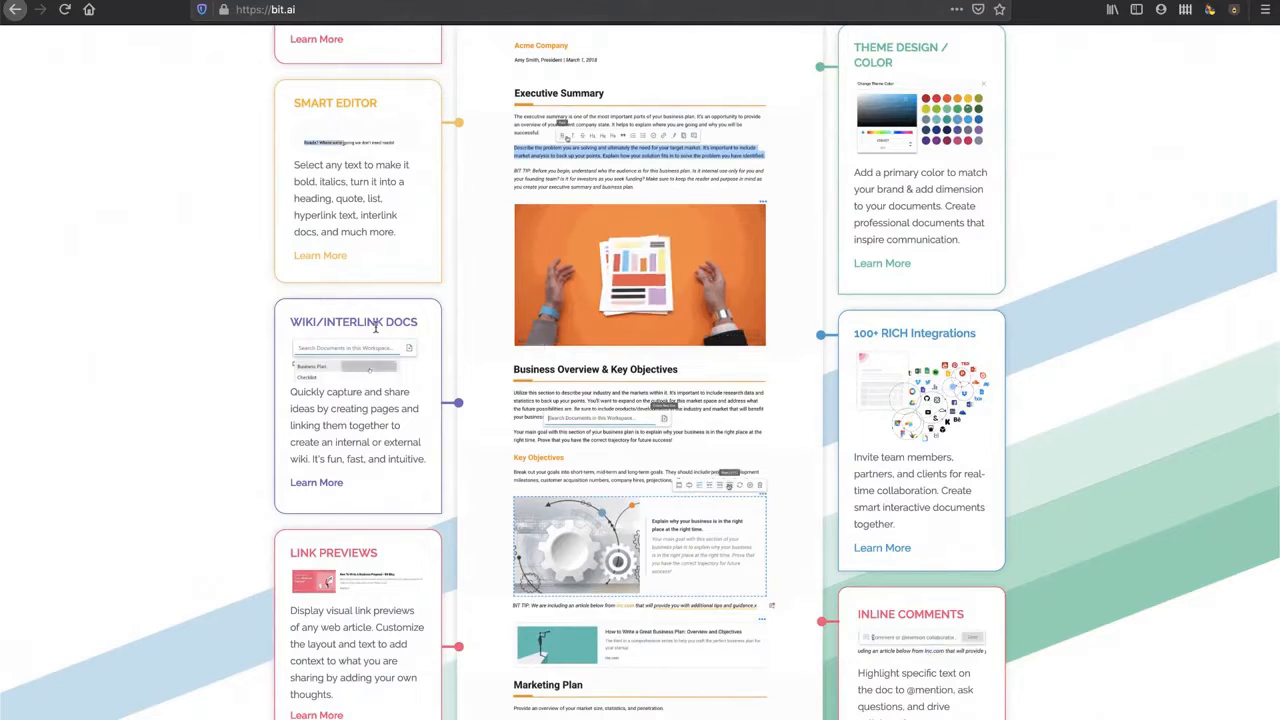
pyautogui.scroll(-5, 800, 280)
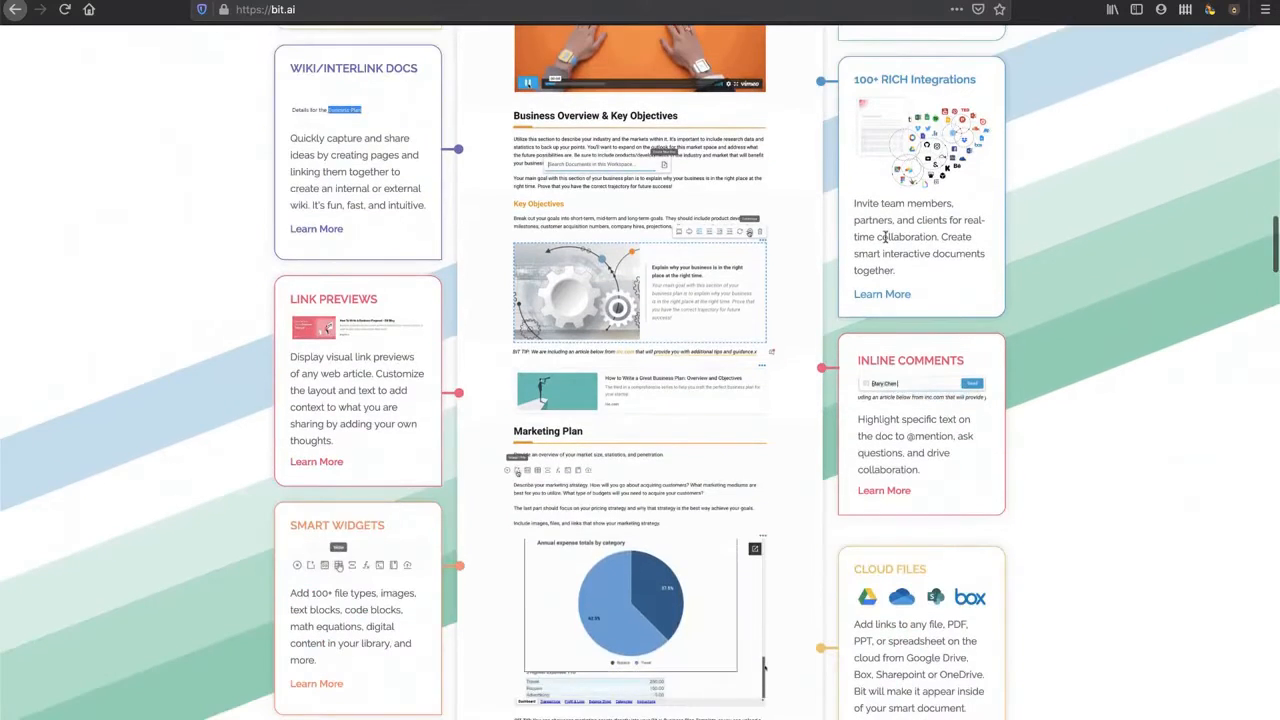
pyautogui.scroll(-1, 870, 250)
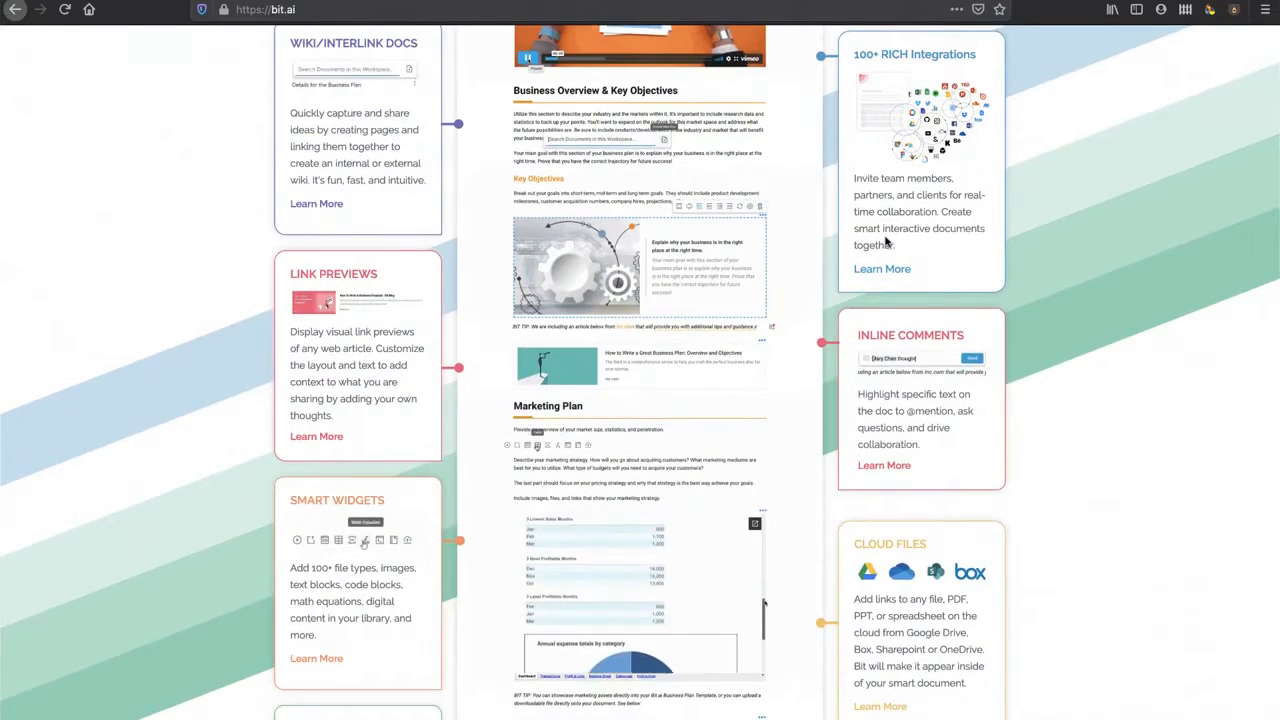
pyautogui.scroll(-3, 376, 415)
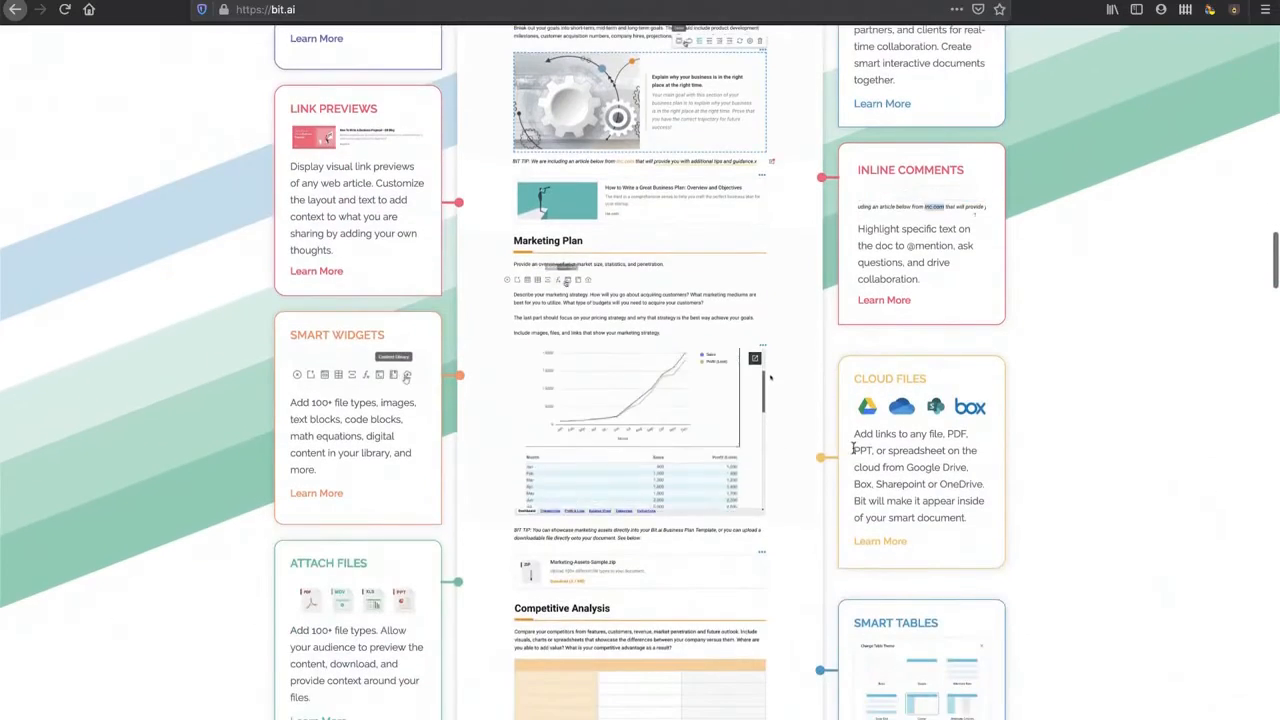
pyautogui.scroll(-3, 376, 415)
pyautogui.scroll(-5, 677, 473)
pyautogui.scroll(-5, 677, 473)
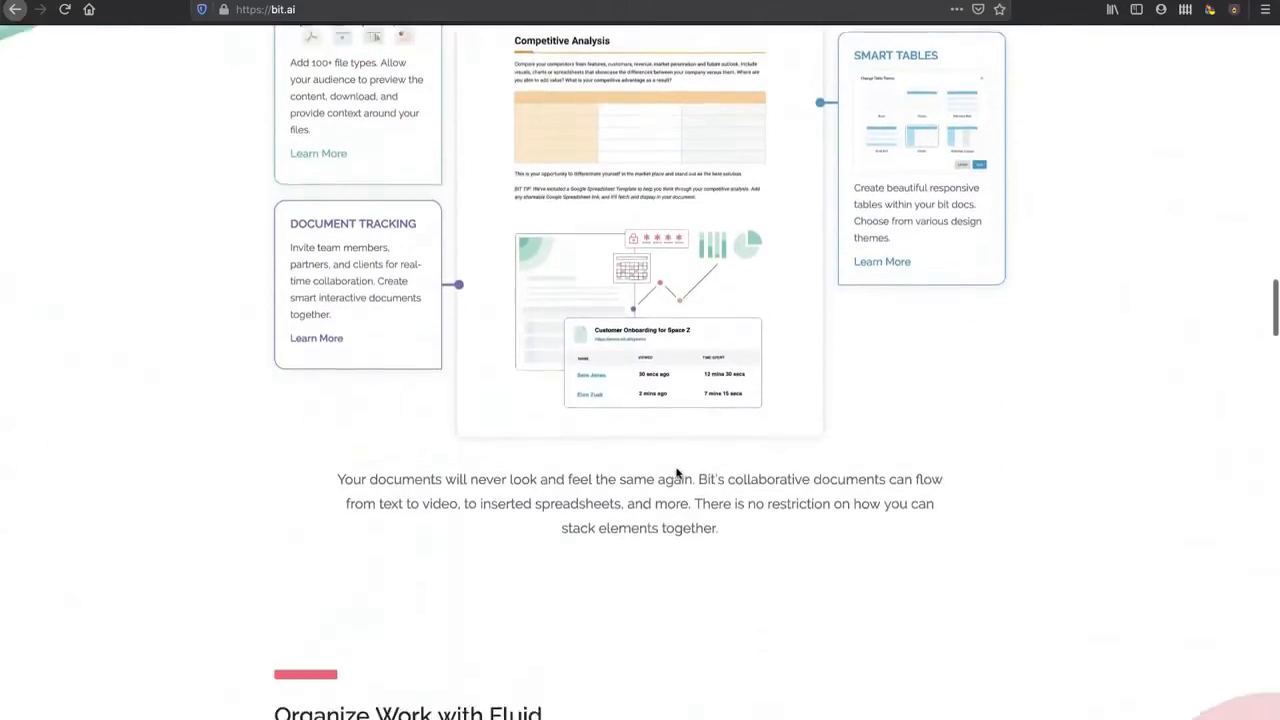
pyautogui.scroll(-6, 677, 473)
pyautogui.scroll(-20, 677, 473)
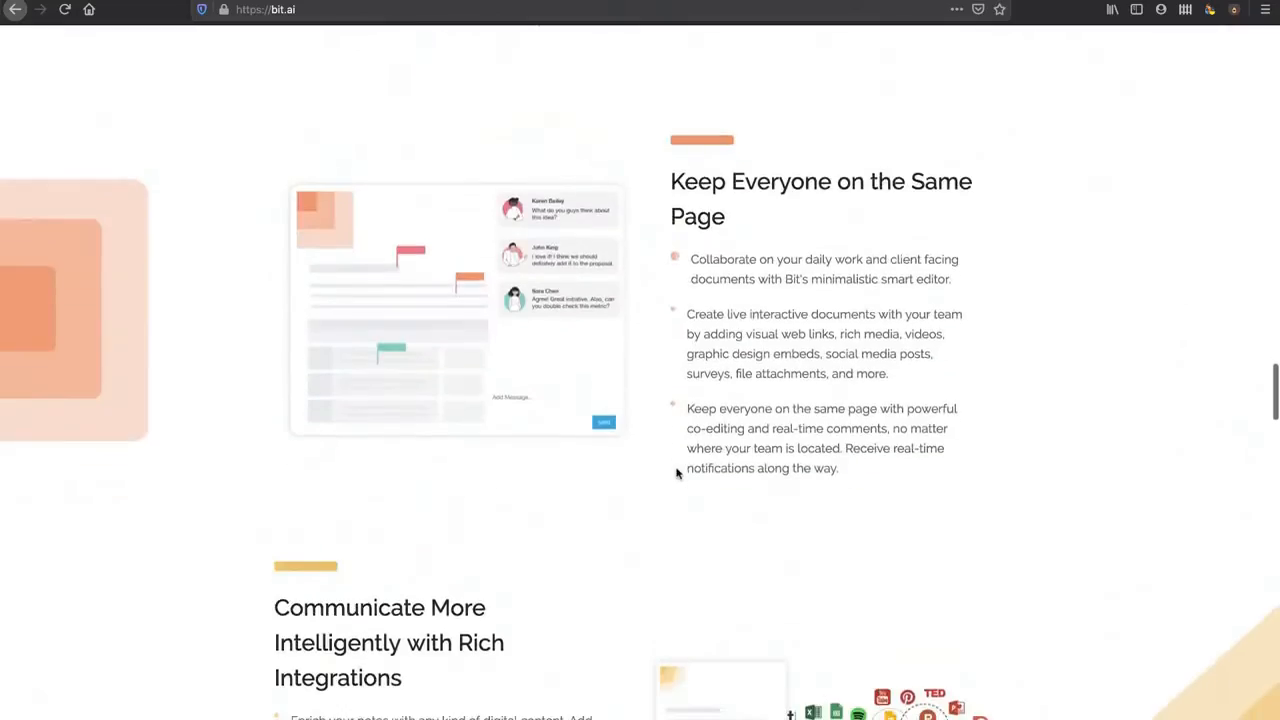
pyautogui.scroll(-20, 677, 473)
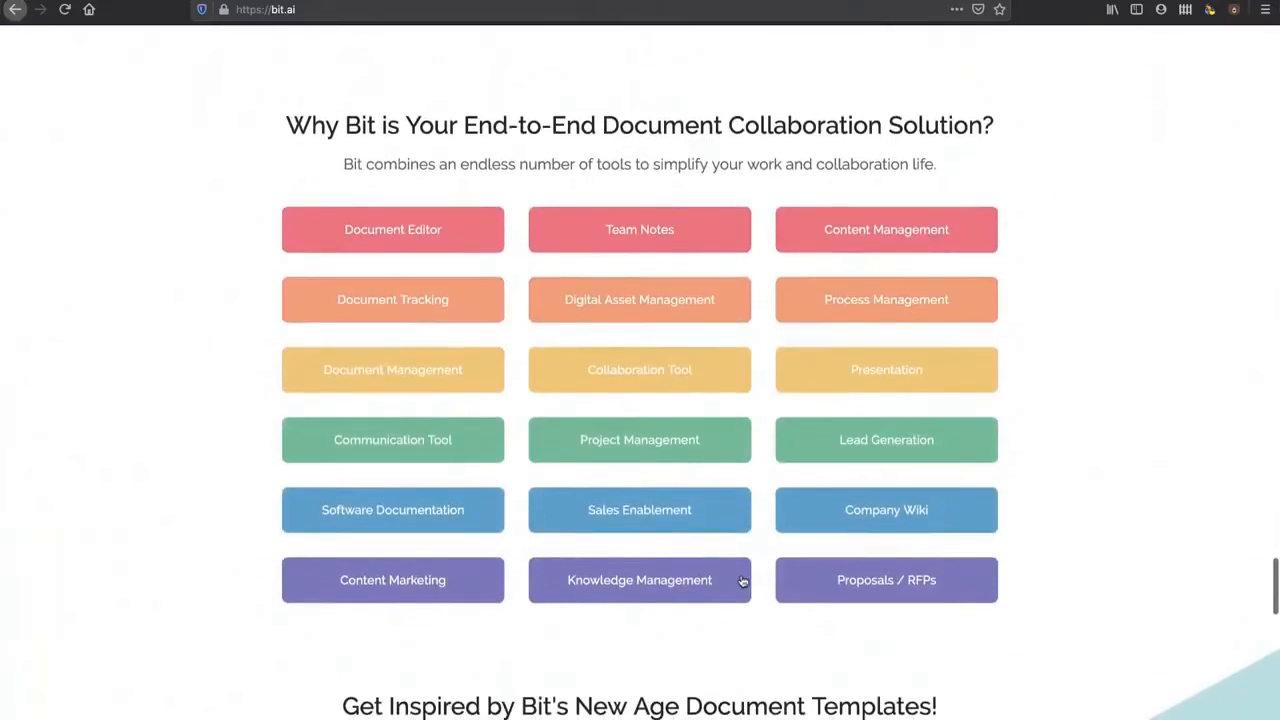
pyautogui.scroll(20, 743, 581)
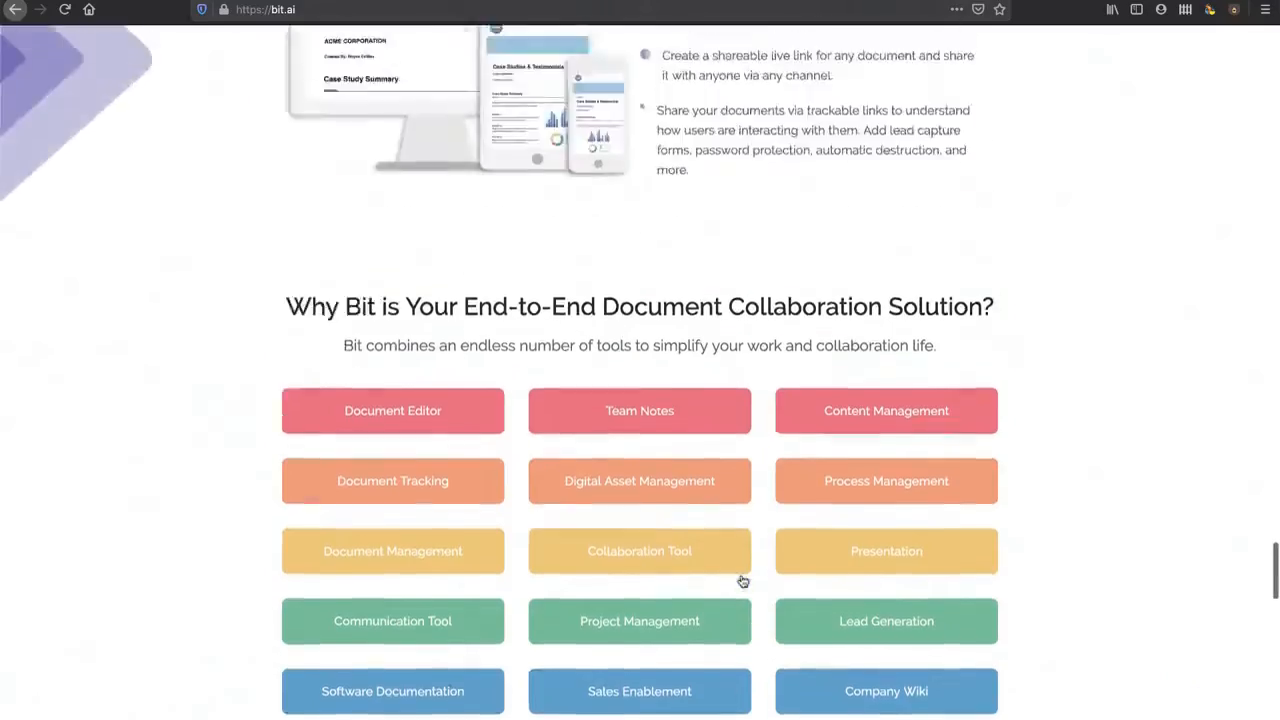
pyautogui.scroll(20, 743, 581)
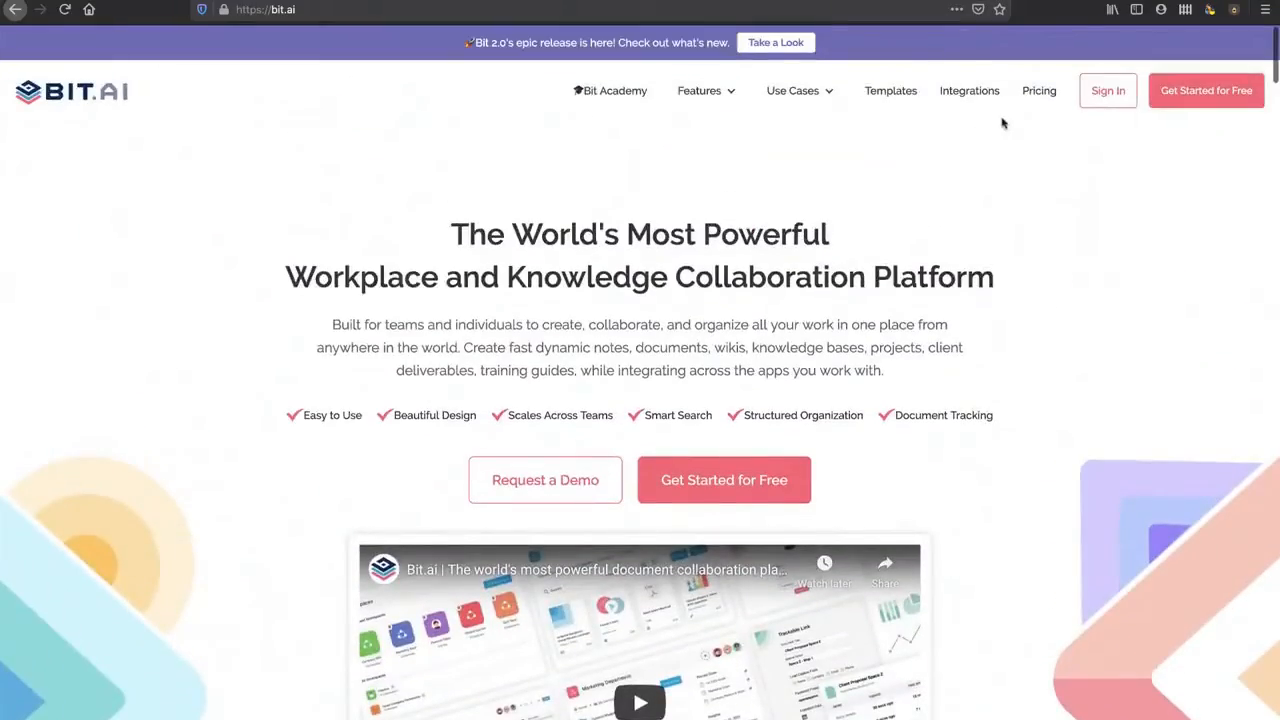
pyautogui.click(1038, 93)
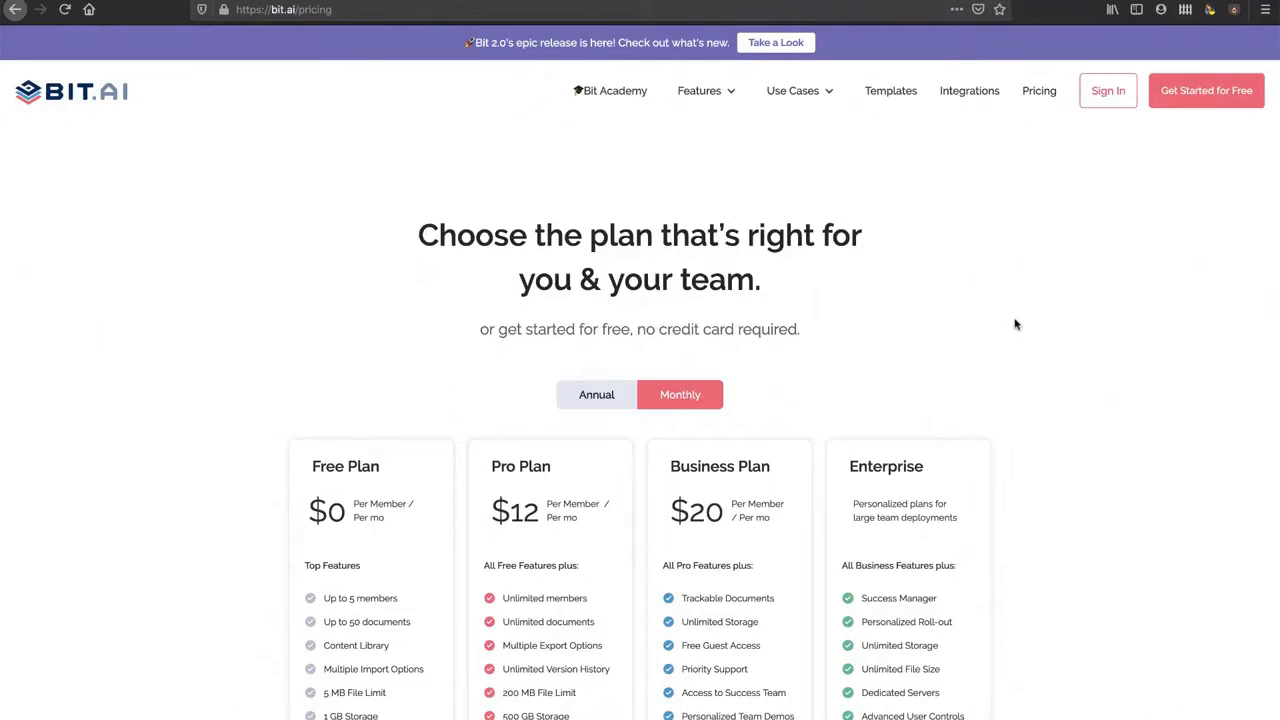
# Step: Compare the Free, Pro, Business and Enterprise plans and start a free sign-up
pyautogui.scroll(-3, 1015, 324)
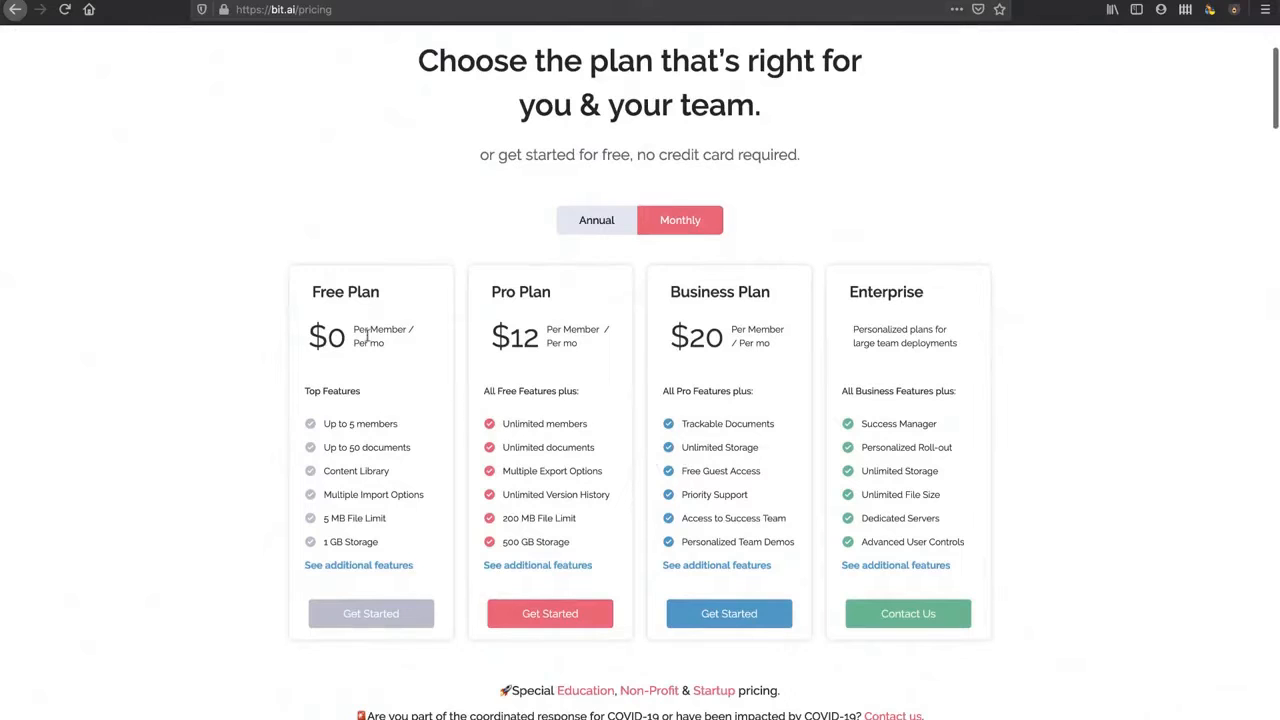
pyautogui.scroll(-3, 348, 374)
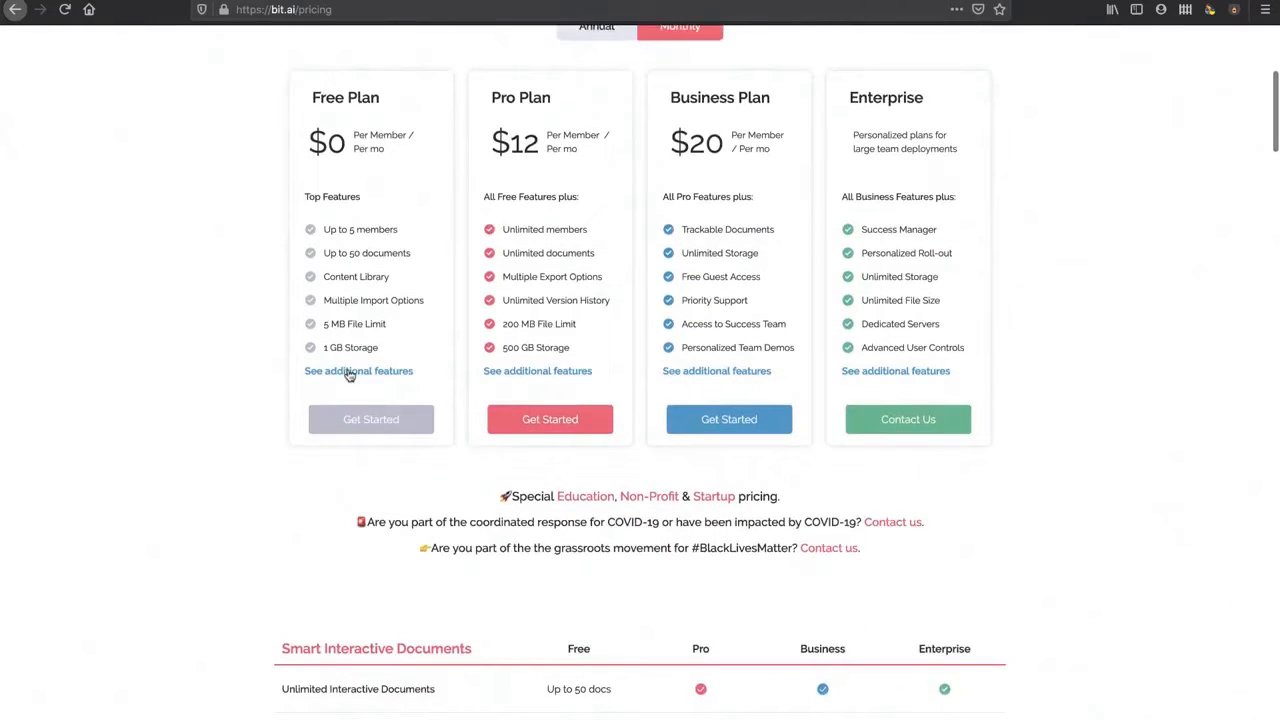
pyautogui.scroll(6, 348, 374)
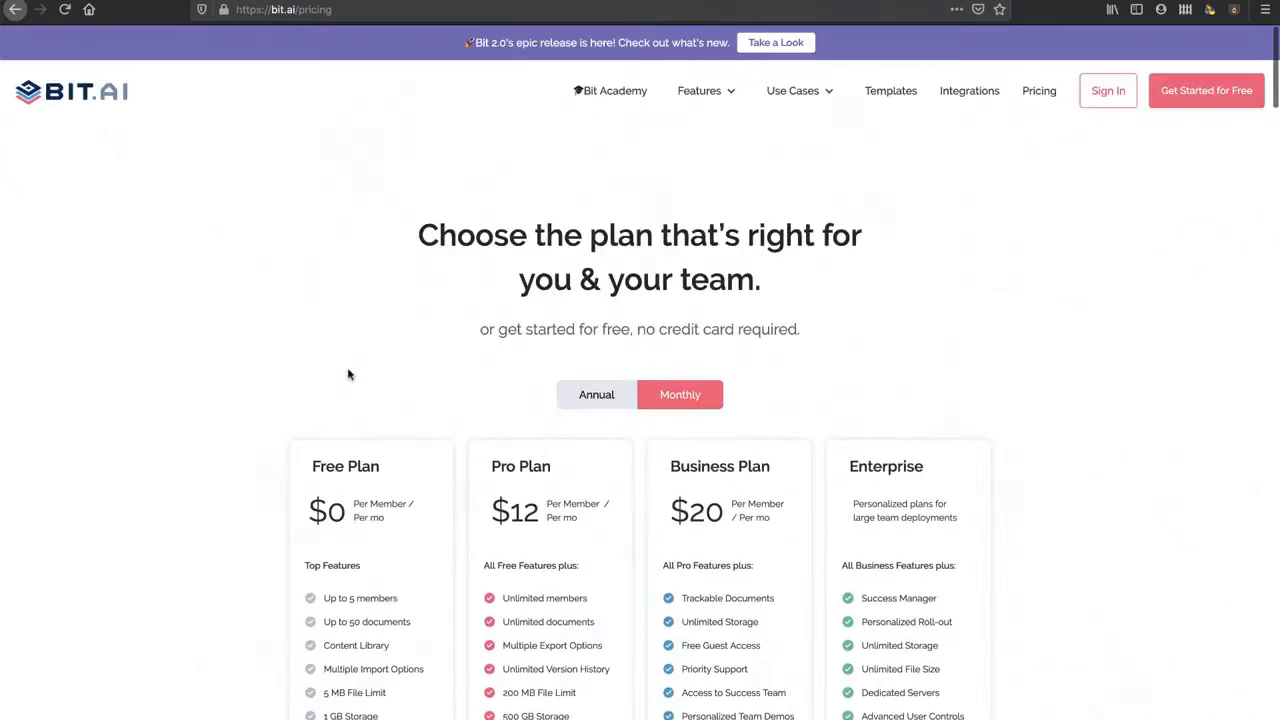
pyautogui.click(1209, 92)
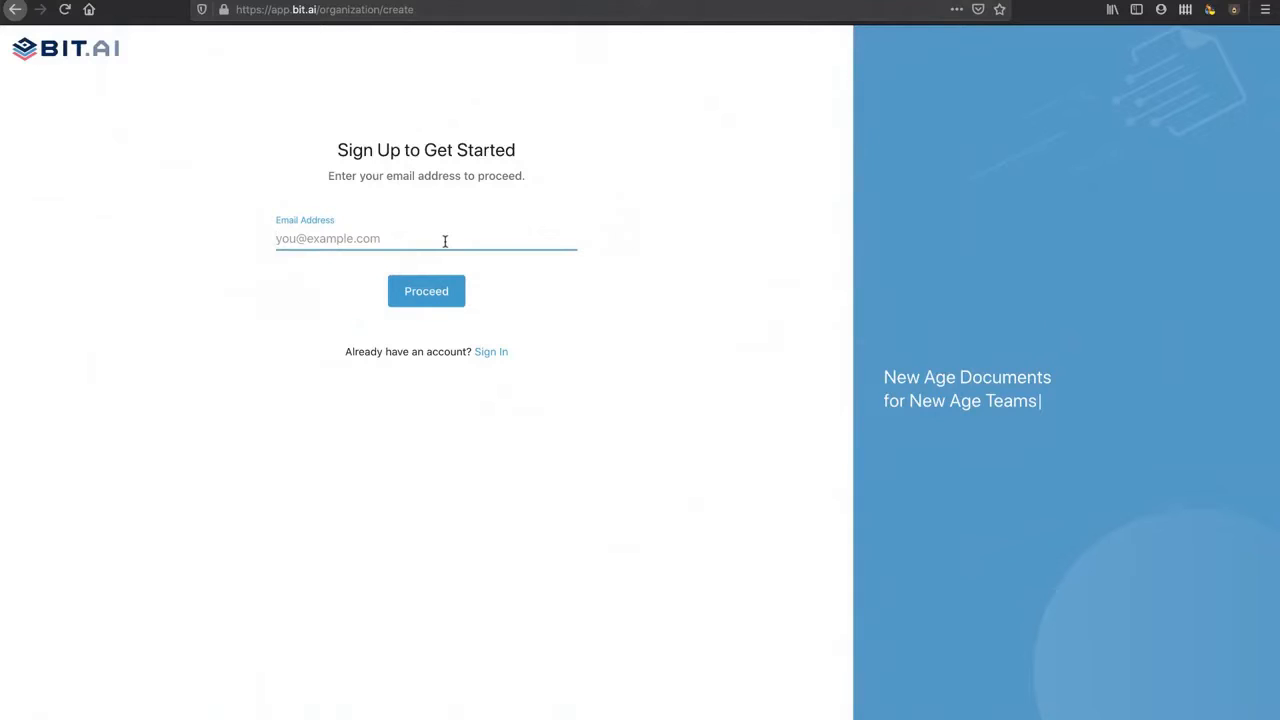
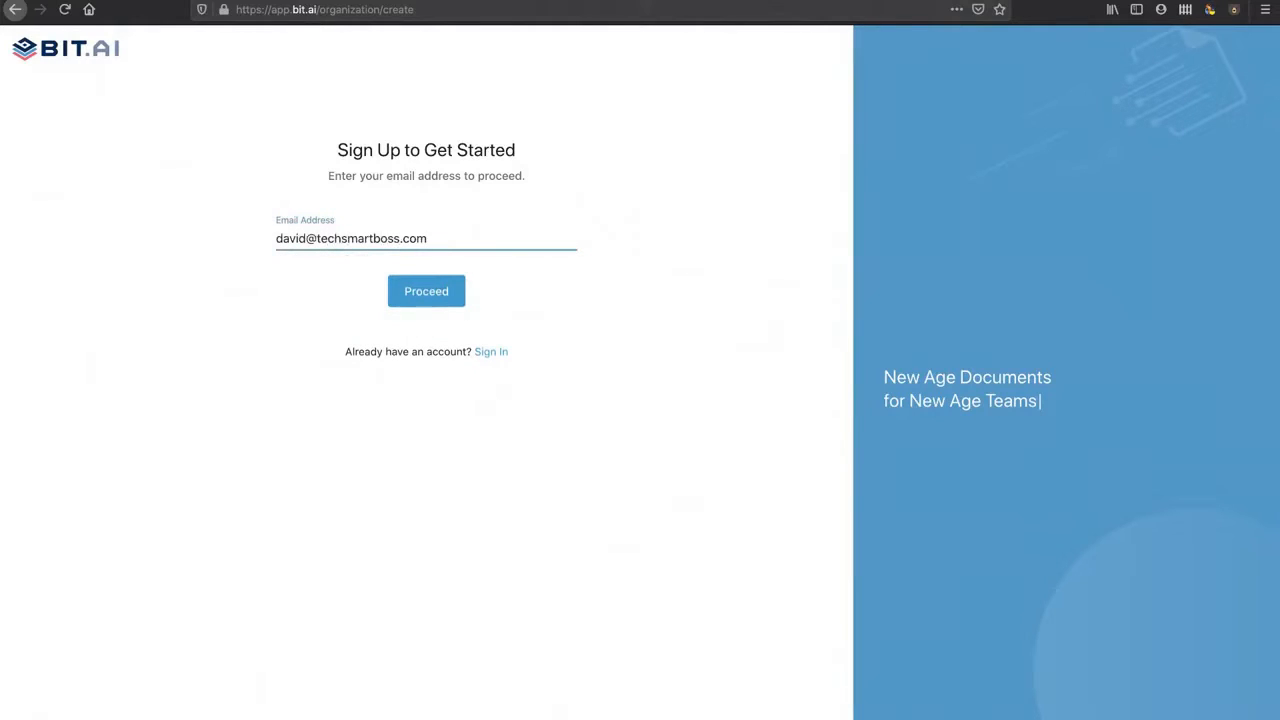
# Step: Enter your e-mail address and submit it to continue the free sign-up
pyautogui.click(443, 290)
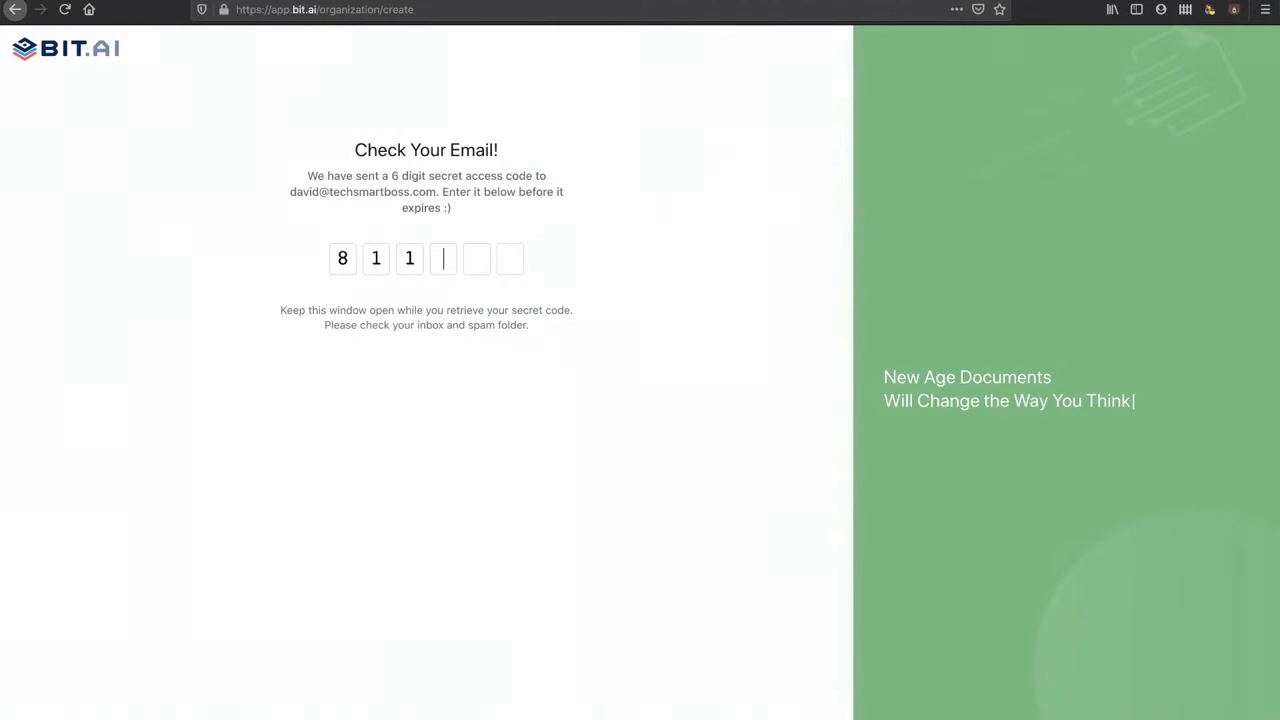
# Step: Enter the emailed access code, your first and last name, and an account password
pyautogui.write('27')
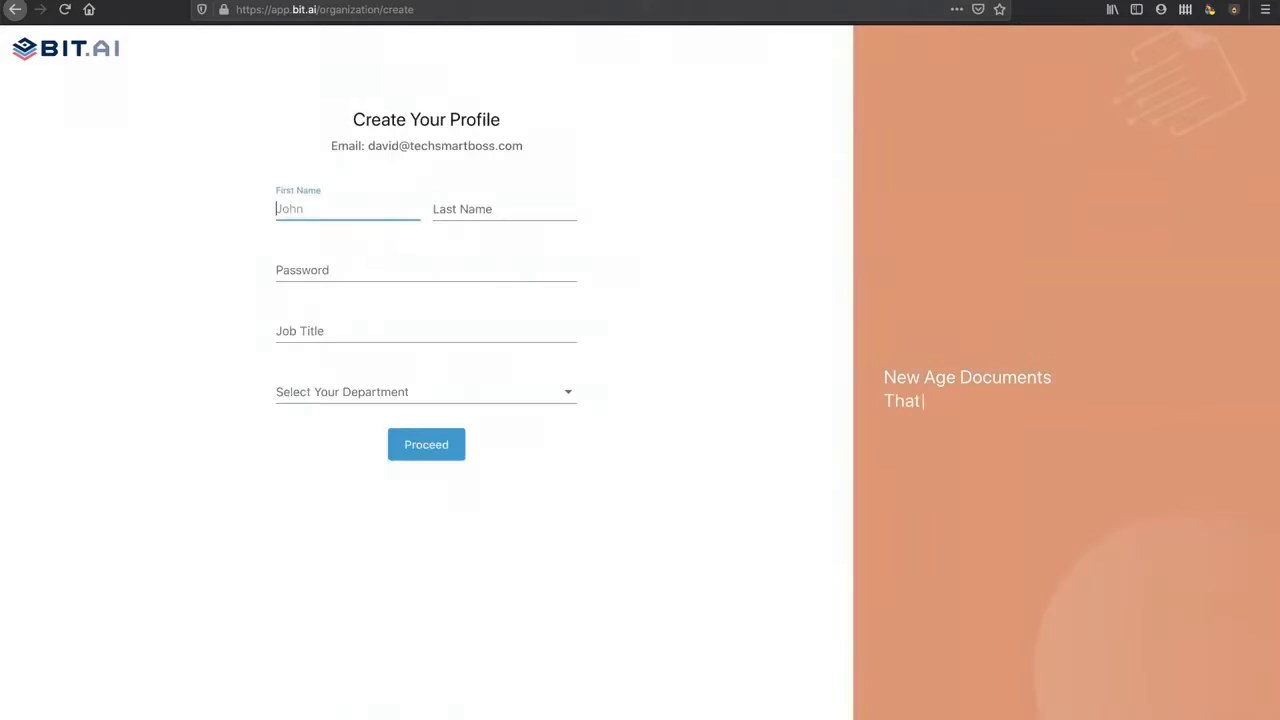
pyautogui.write('David')
pyautogui.press('Tab')
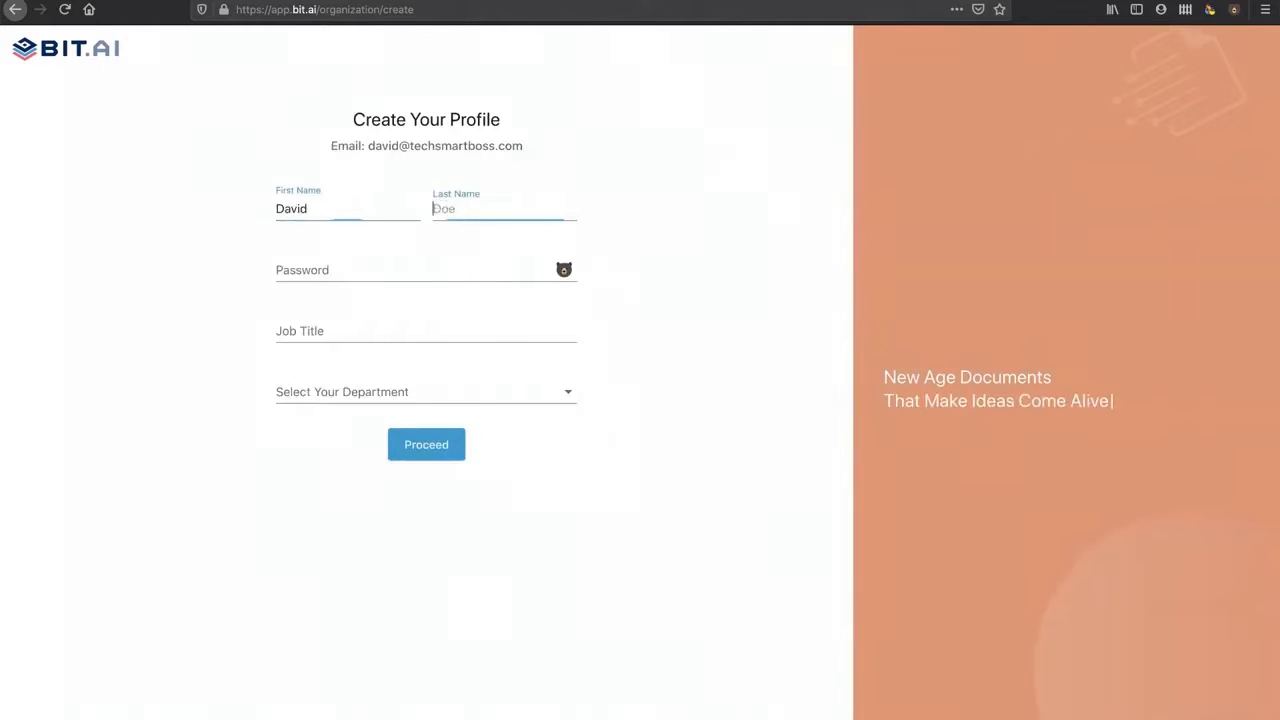
pyautogui.write('Ferguson')
pyautogui.press('Tab')
pyautogui.write('•')
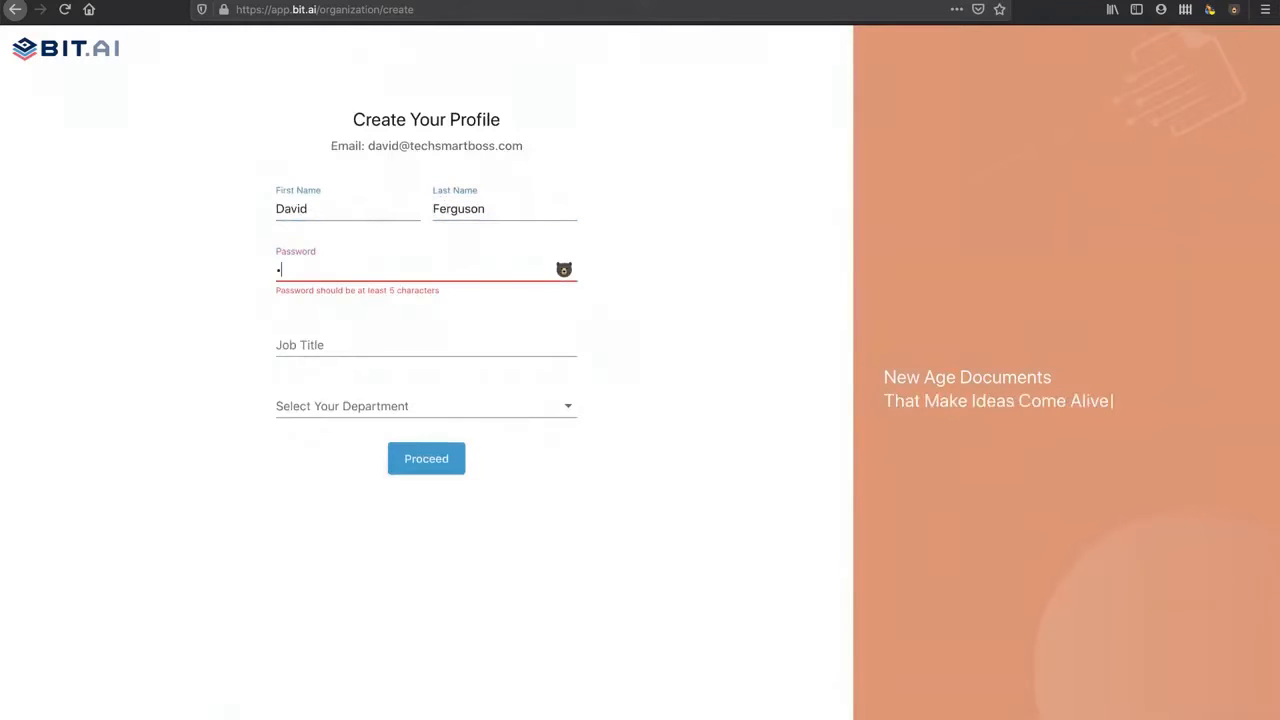
pyautogui.write('•••••')
pyautogui.press('Tab')
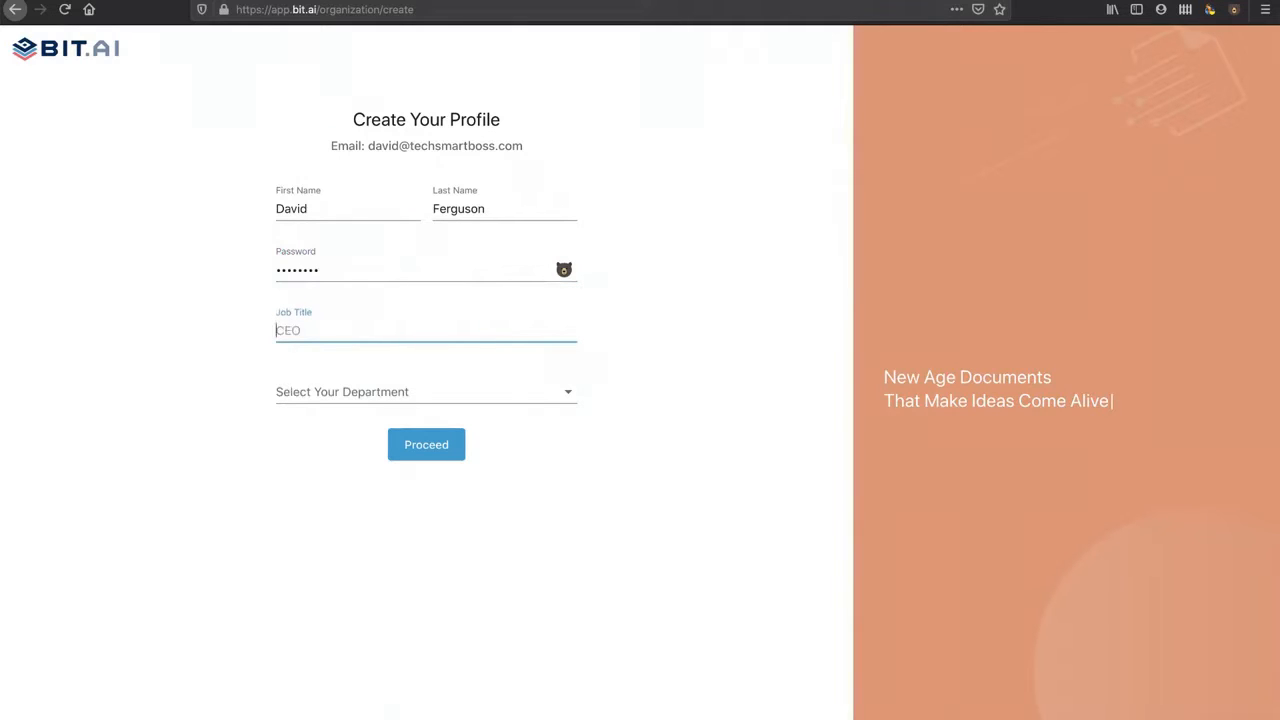
# Step: Set job title Tech and department Other, then submit the profile
pyautogui.write('Tech Smart Boss')
pyautogui.click(383, 393)
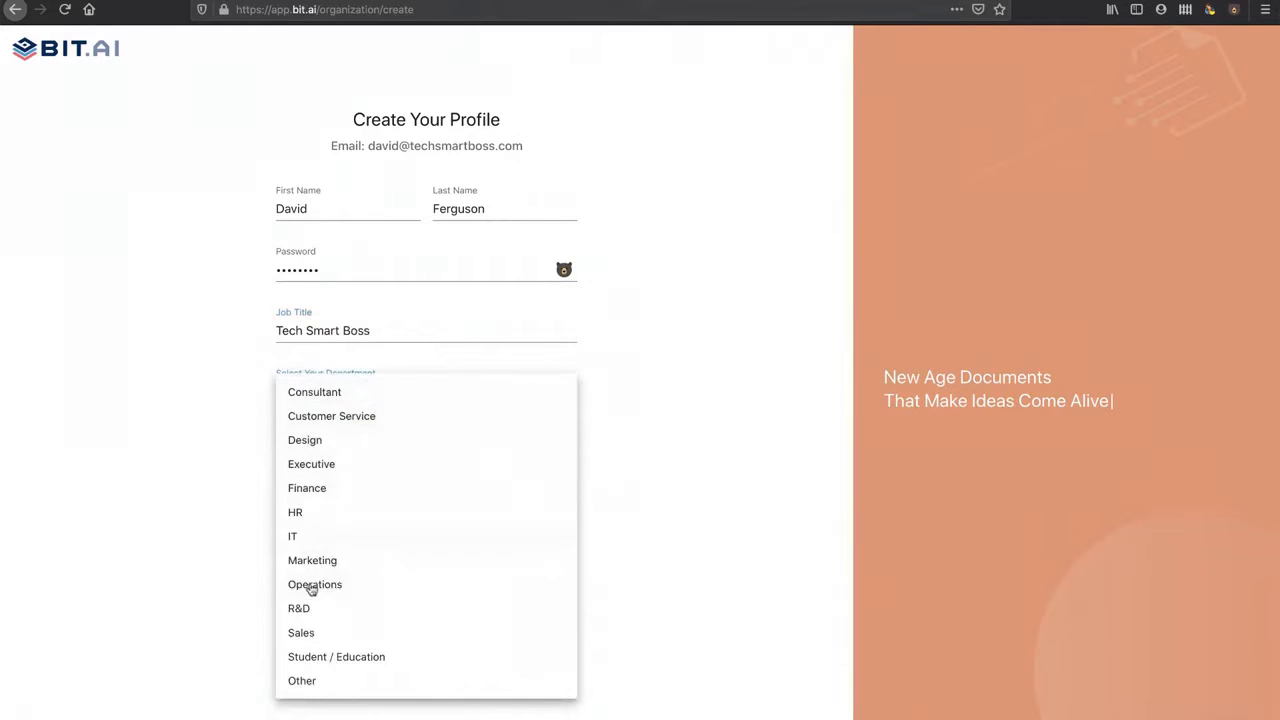
pyautogui.click(318, 682)
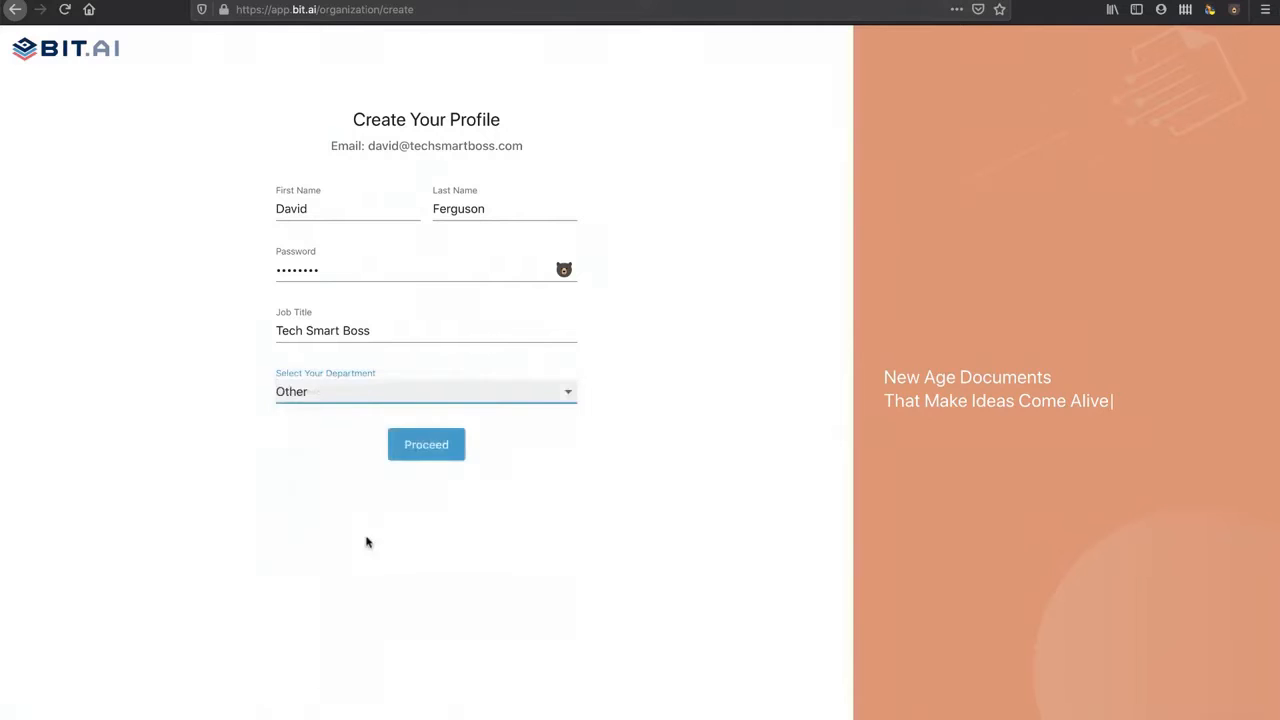
pyautogui.click(428, 455)
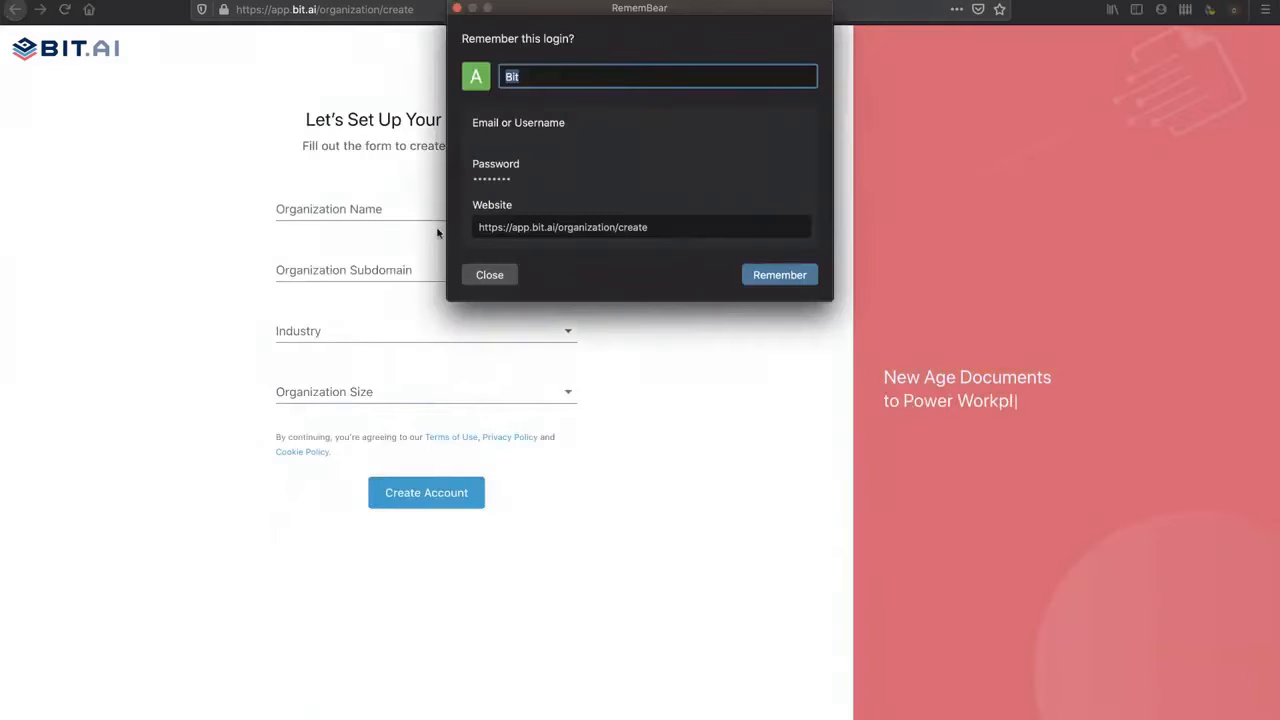
# Step: Name the organization Tech Smart Boss with subdomain techsmartboss
pyautogui.click(490, 276)
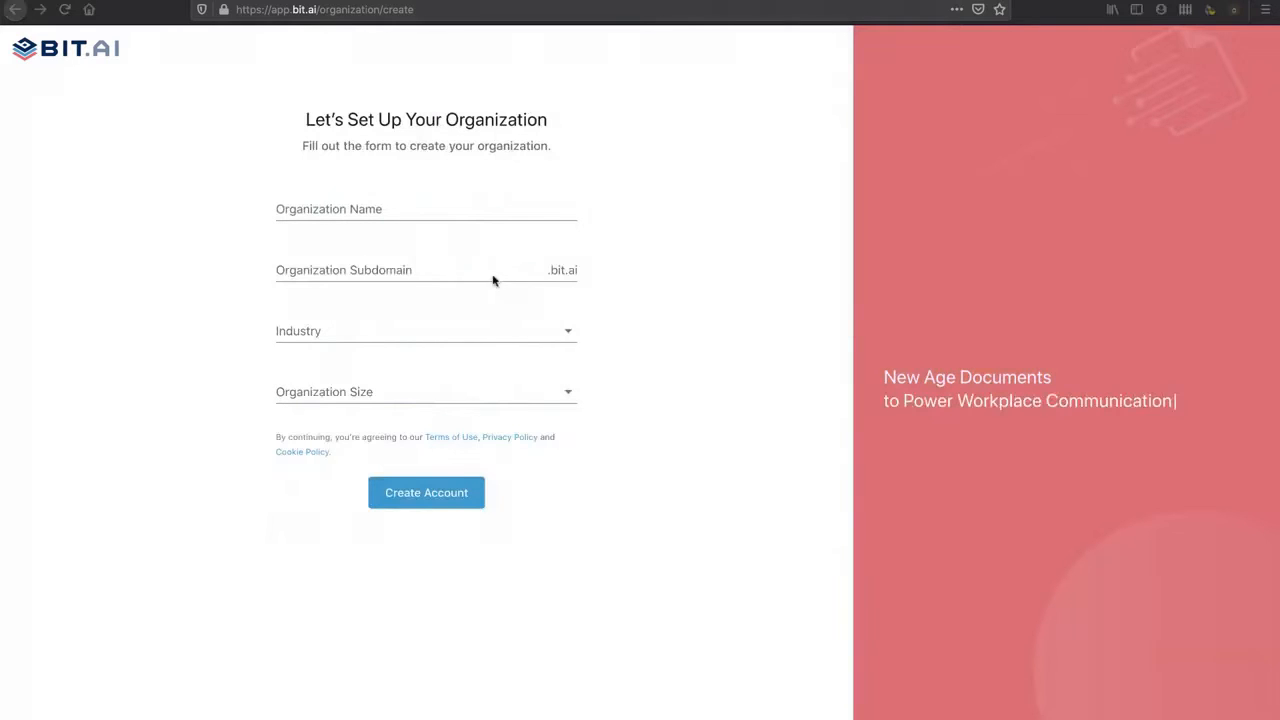
pyautogui.click(344, 205)
pyautogui.write('Tech S')
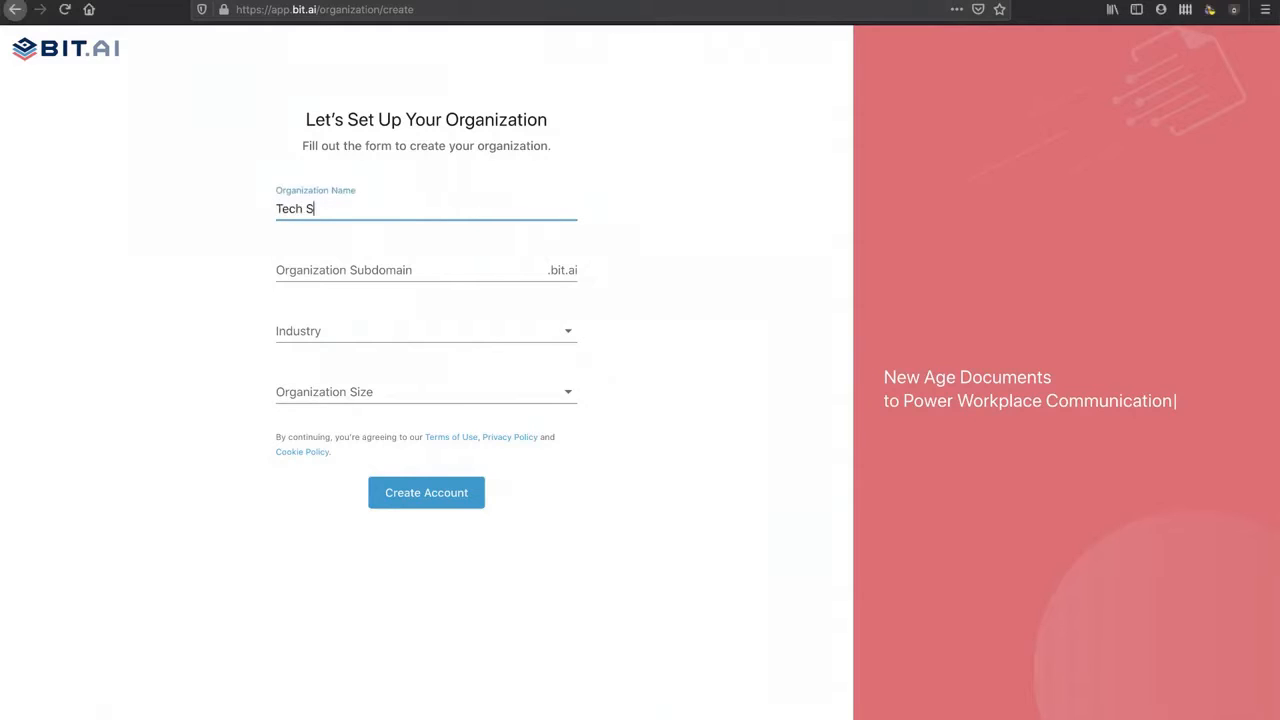
pyautogui.write('mart Boss')
pyautogui.click(338, 268)
pyautogui.write('techsmar')
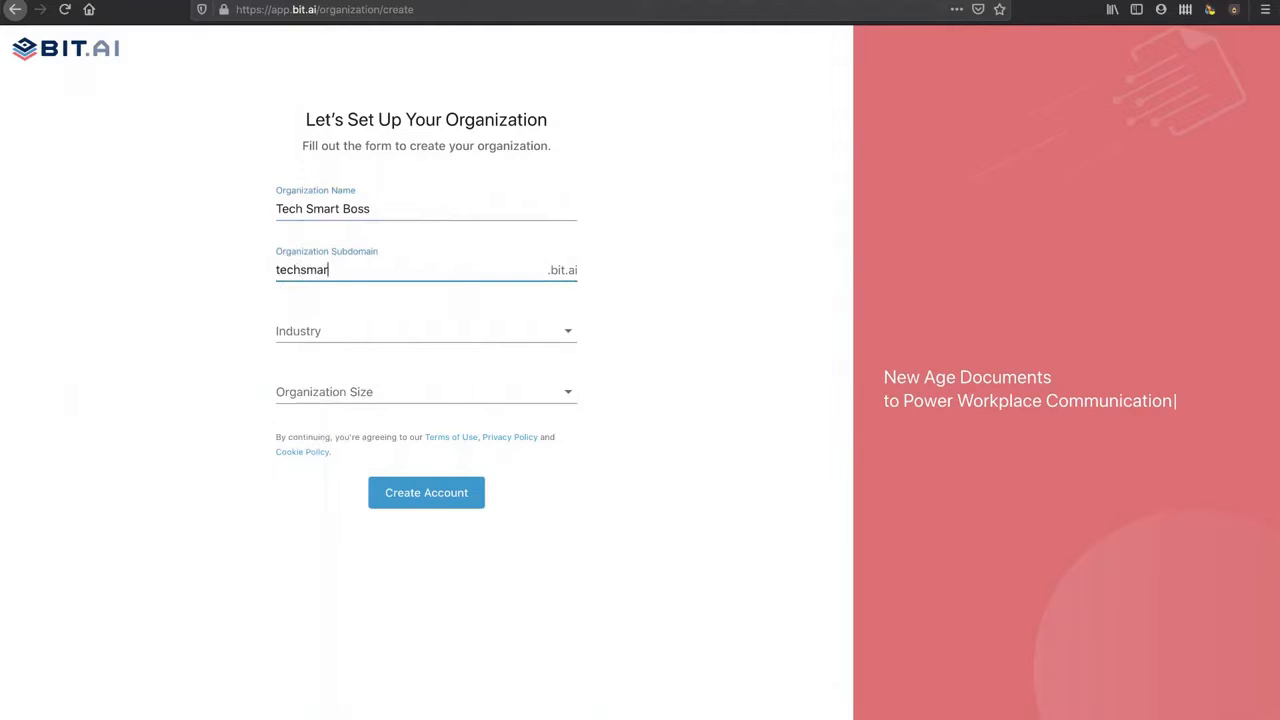
# Step: Choose Education as industry and Individual as size, then create the account
pyautogui.click(329, 334)
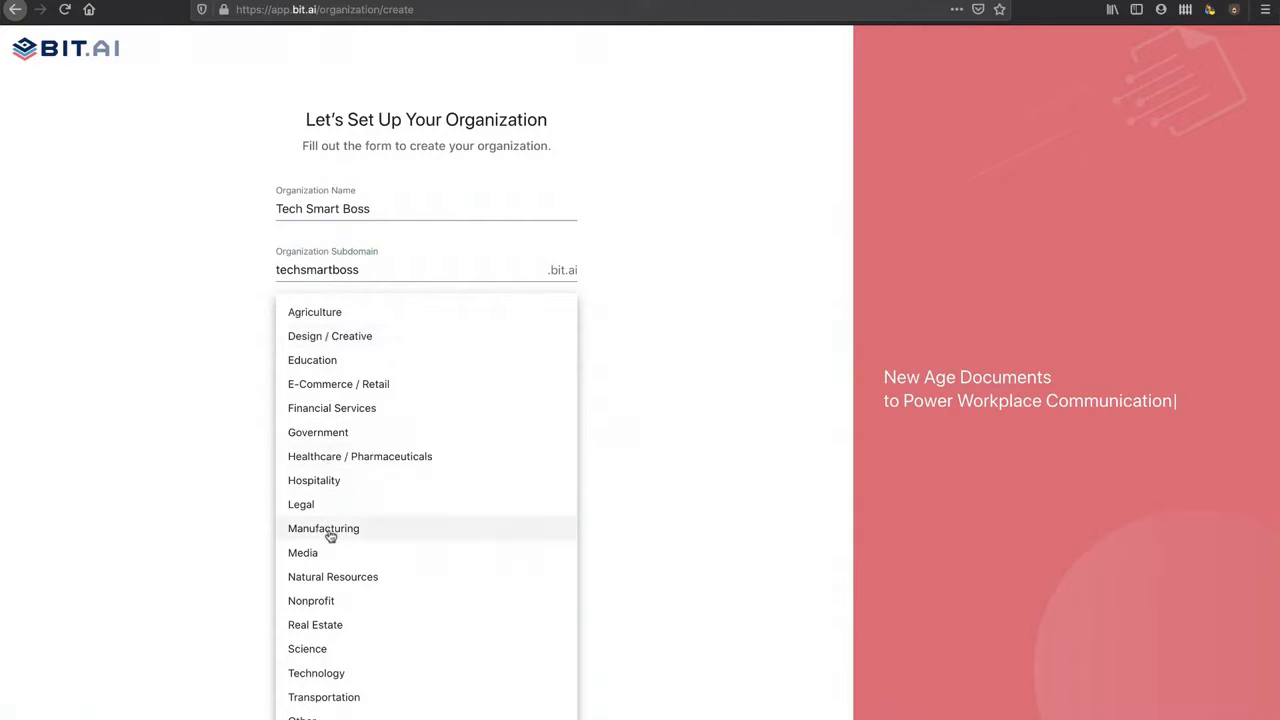
pyautogui.click(329, 361)
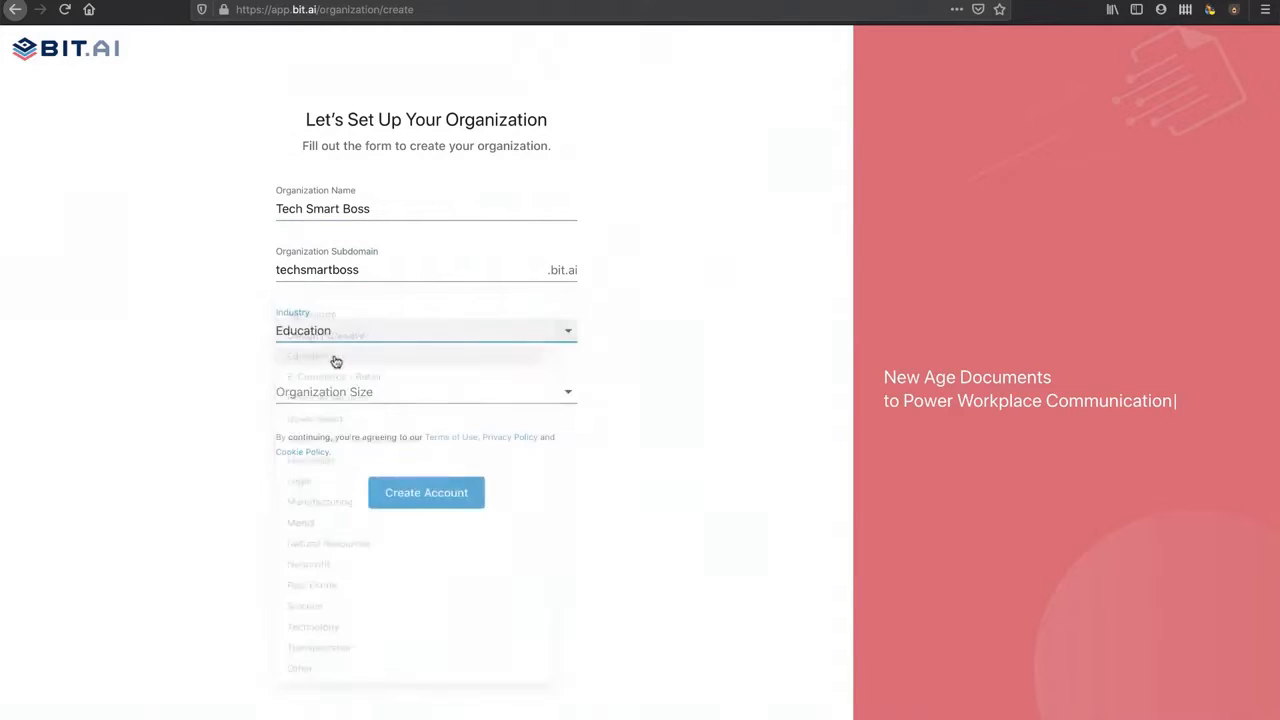
pyautogui.click(352, 396)
pyautogui.click(337, 394)
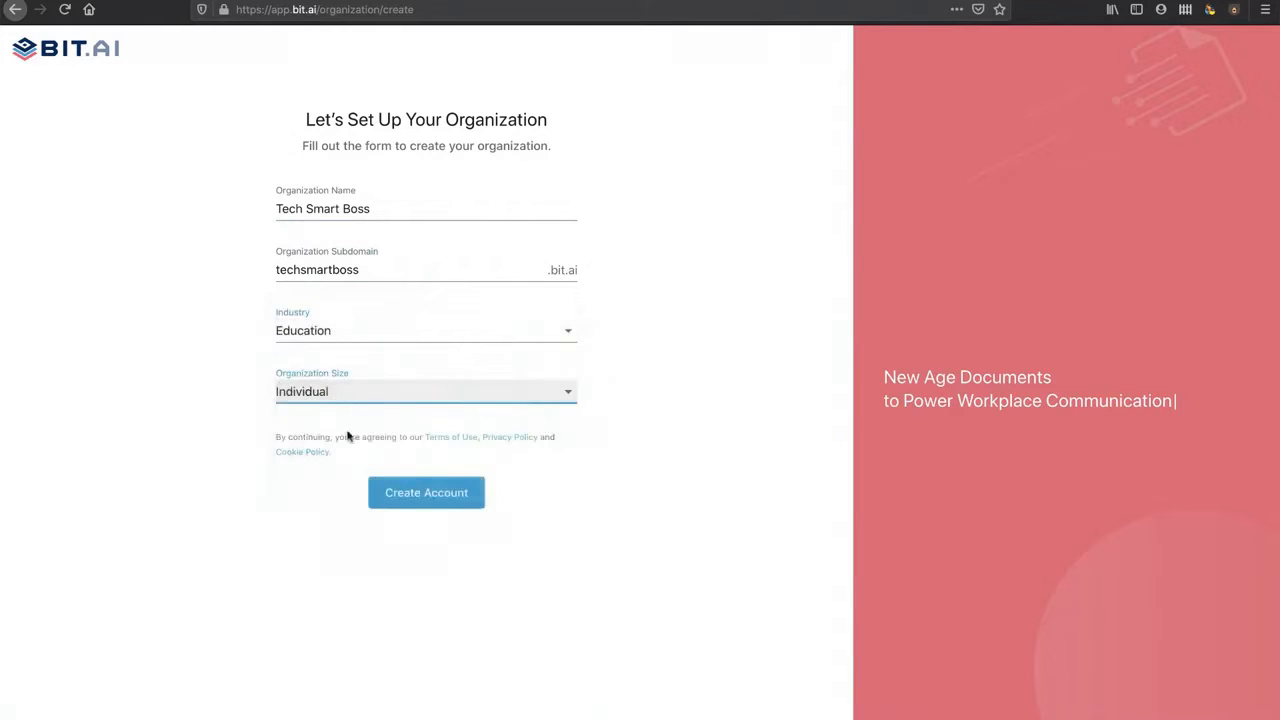
pyautogui.click(436, 497)
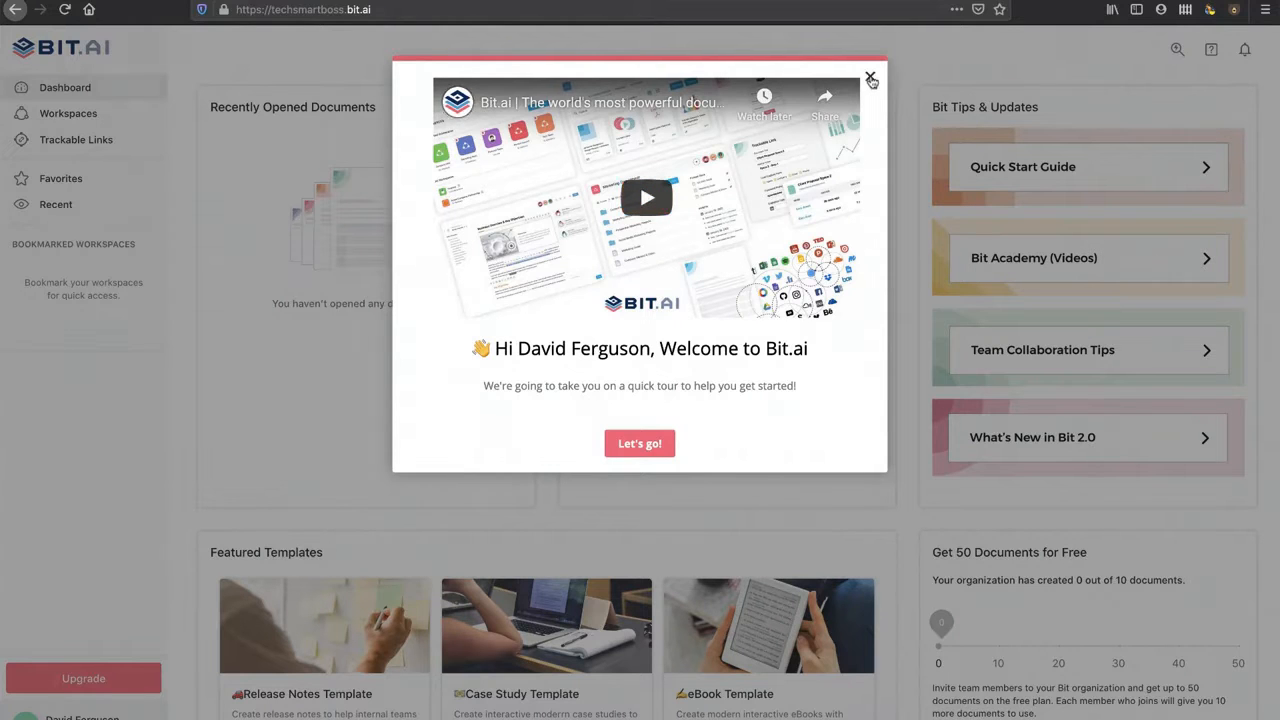
# Step: Close the welcome tour and look over the empty dashboard with 0 of 10 documents
pyautogui.click(870, 79)
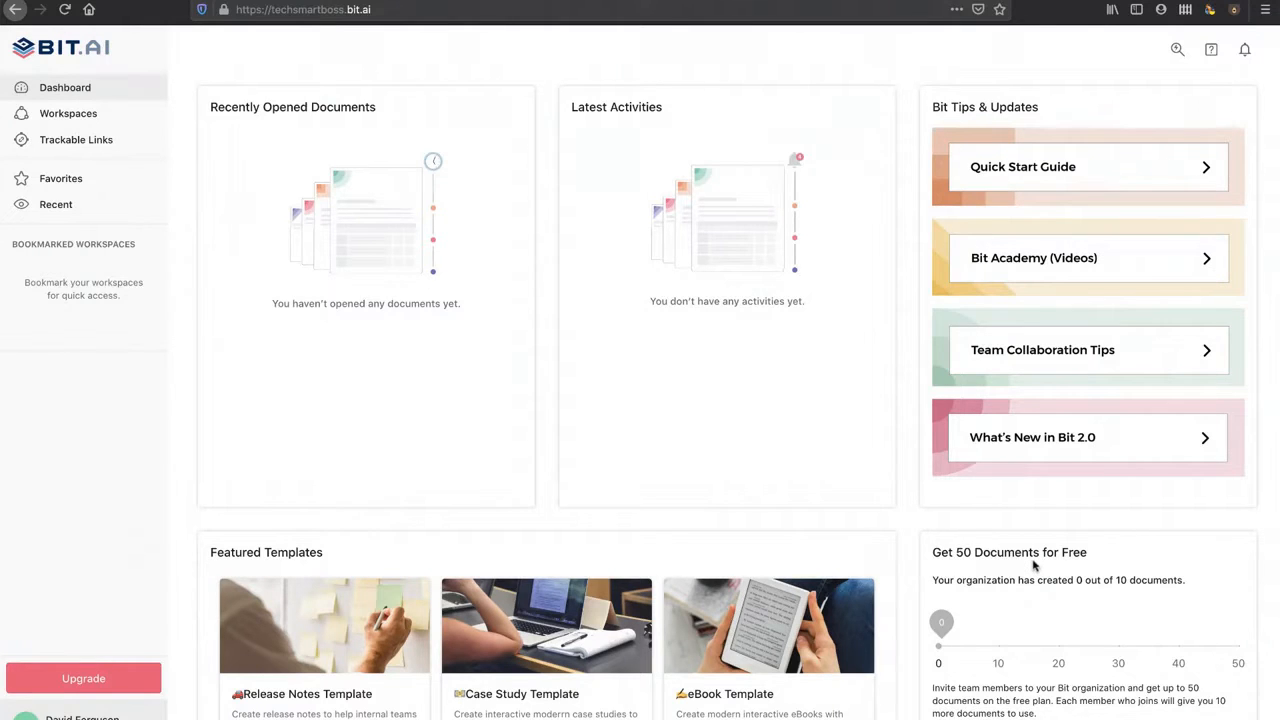
pyautogui.scroll(-3, 1035, 565)
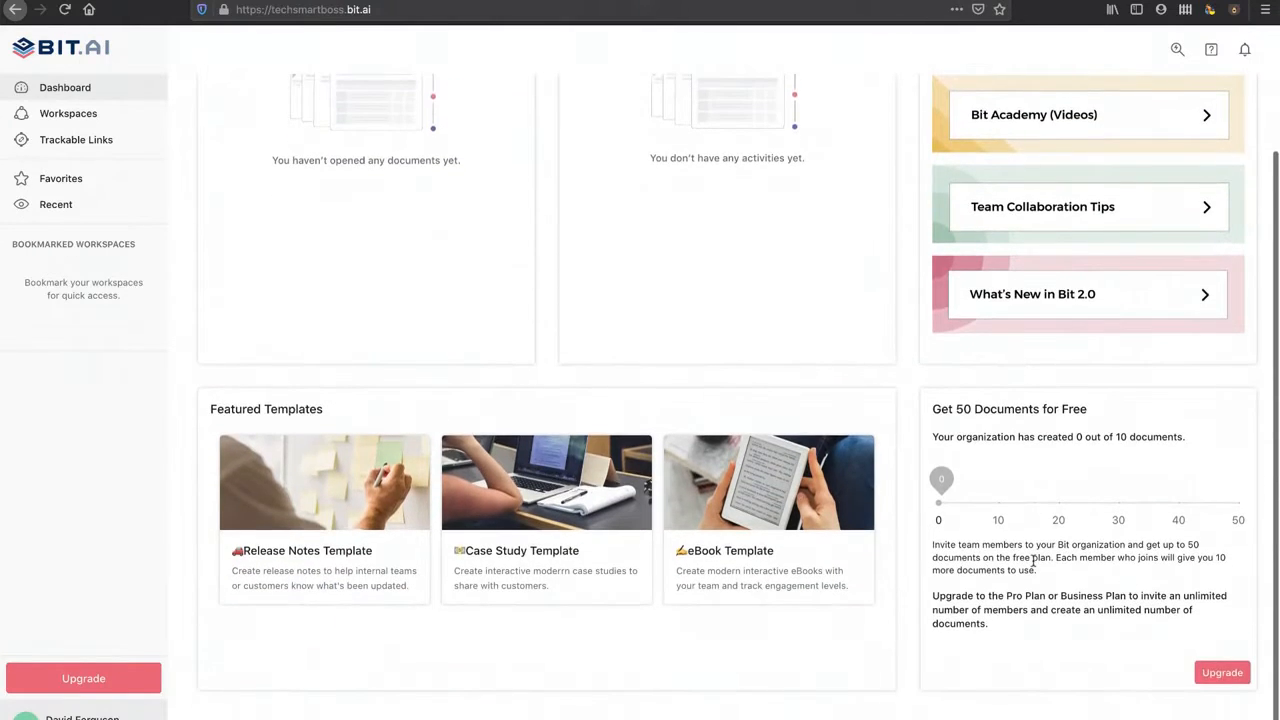
pyautogui.scroll(3, 1035, 565)
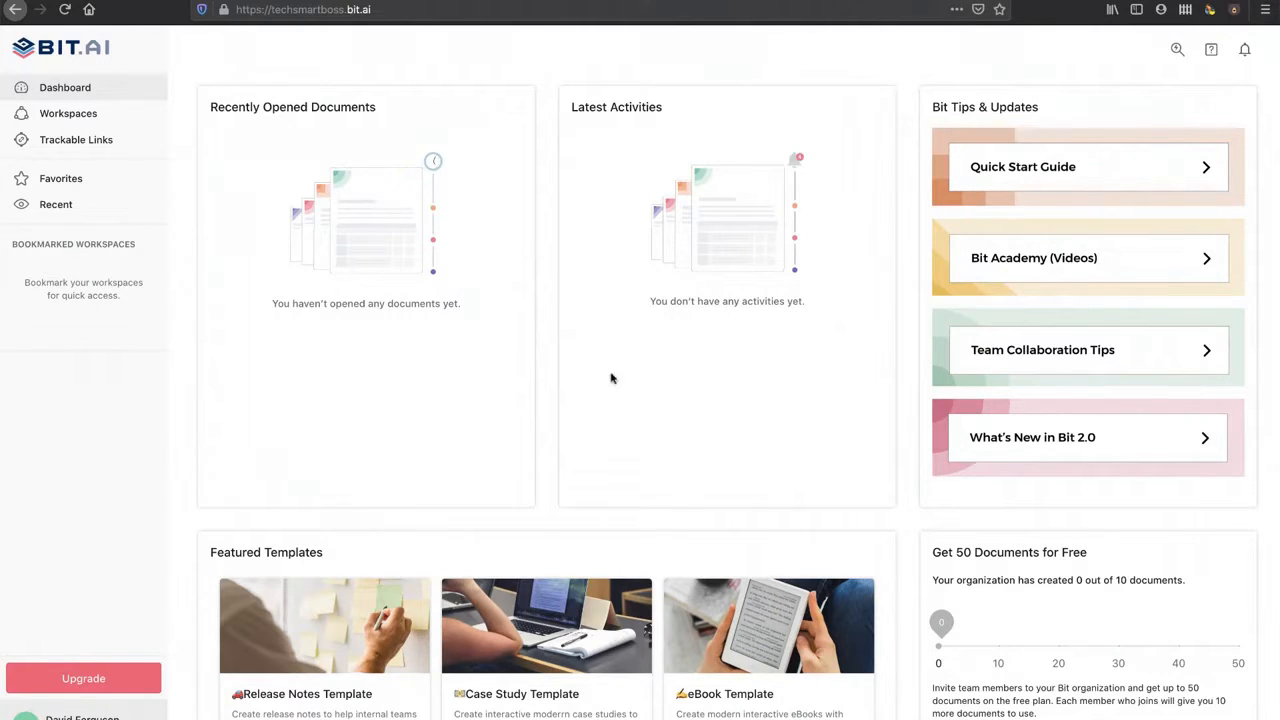
pyautogui.scroll(-1, 451, 449)
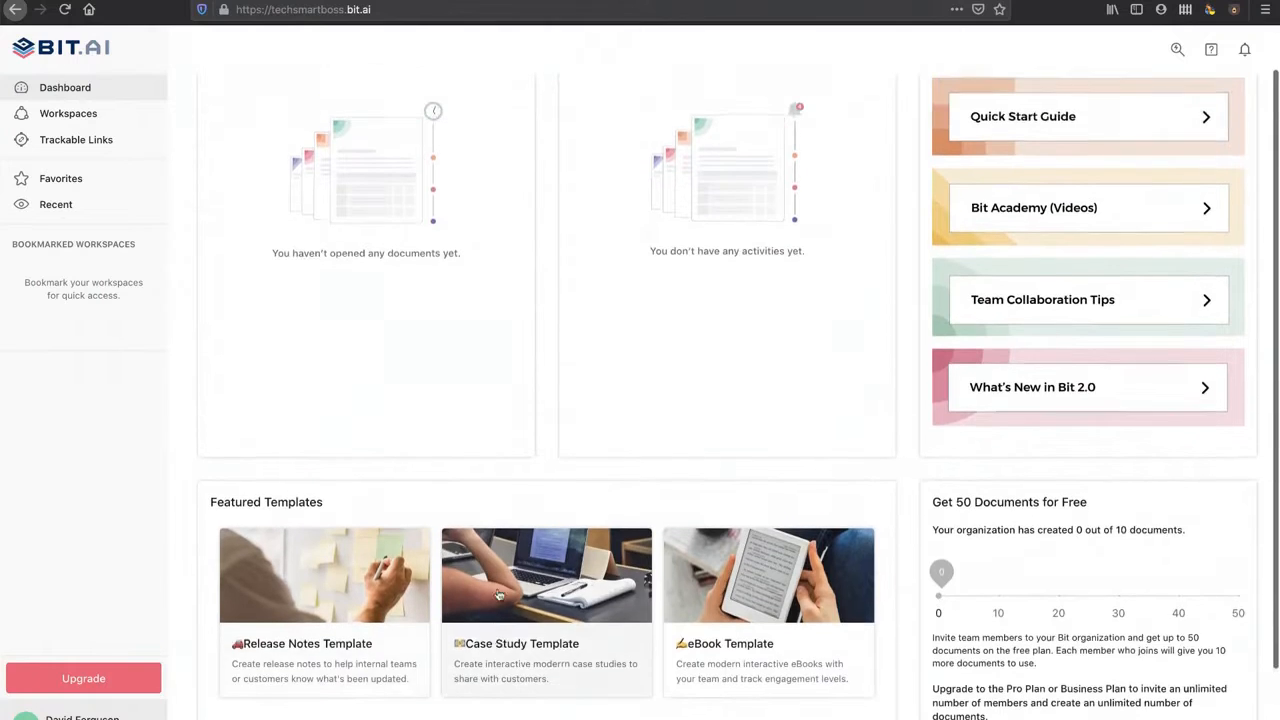
pyautogui.scroll(1, 498, 595)
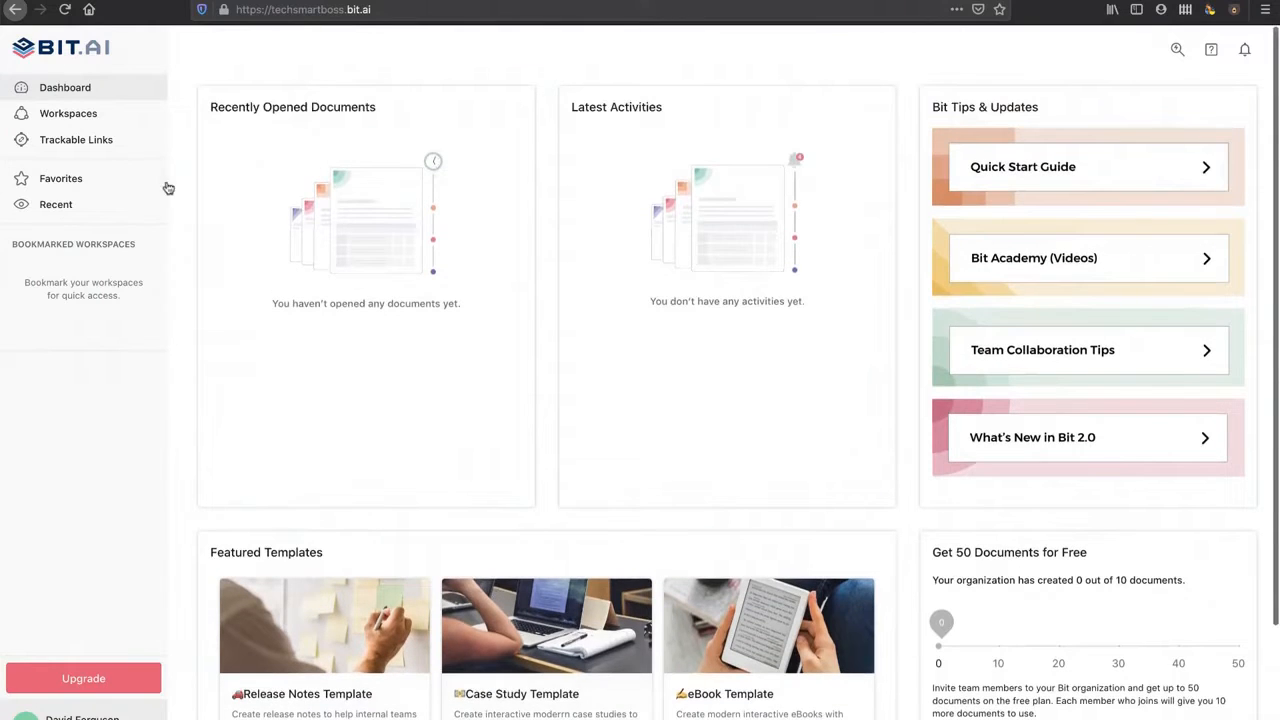
# Step: Go to the empty Workspaces list and bring up the Create Workspace dialog
pyautogui.click(68, 116)
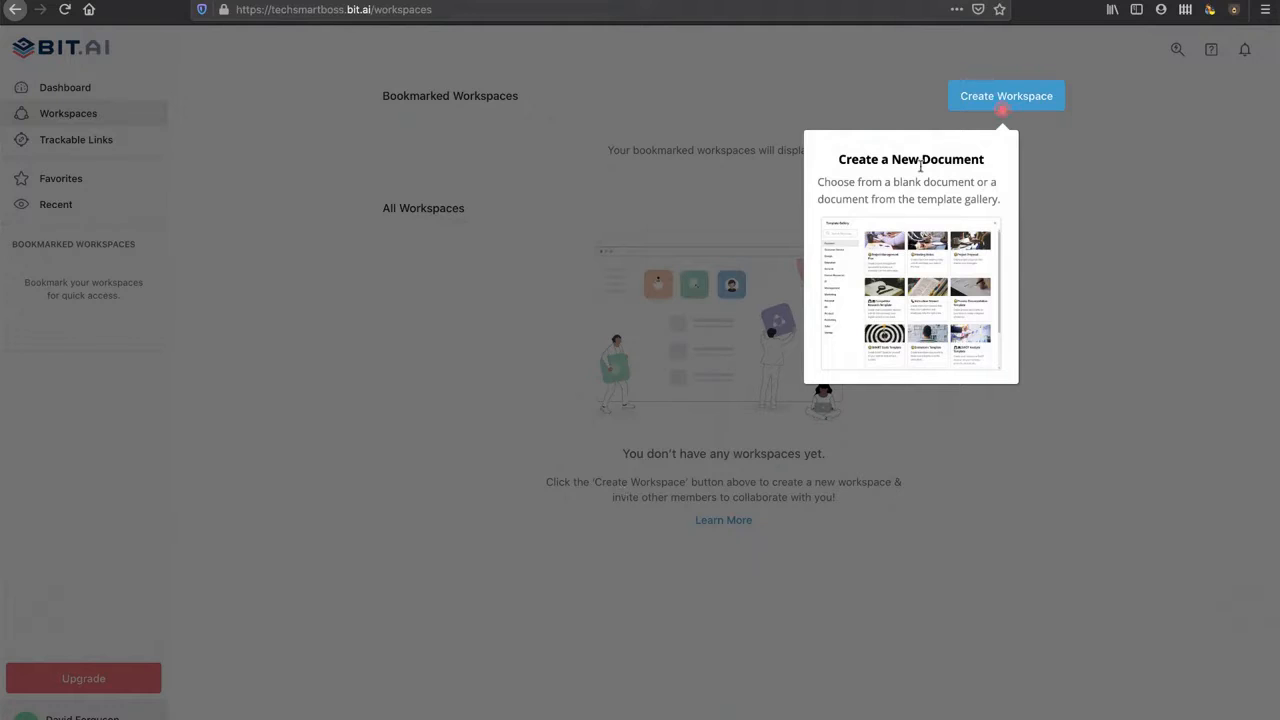
pyautogui.click(1006, 100)
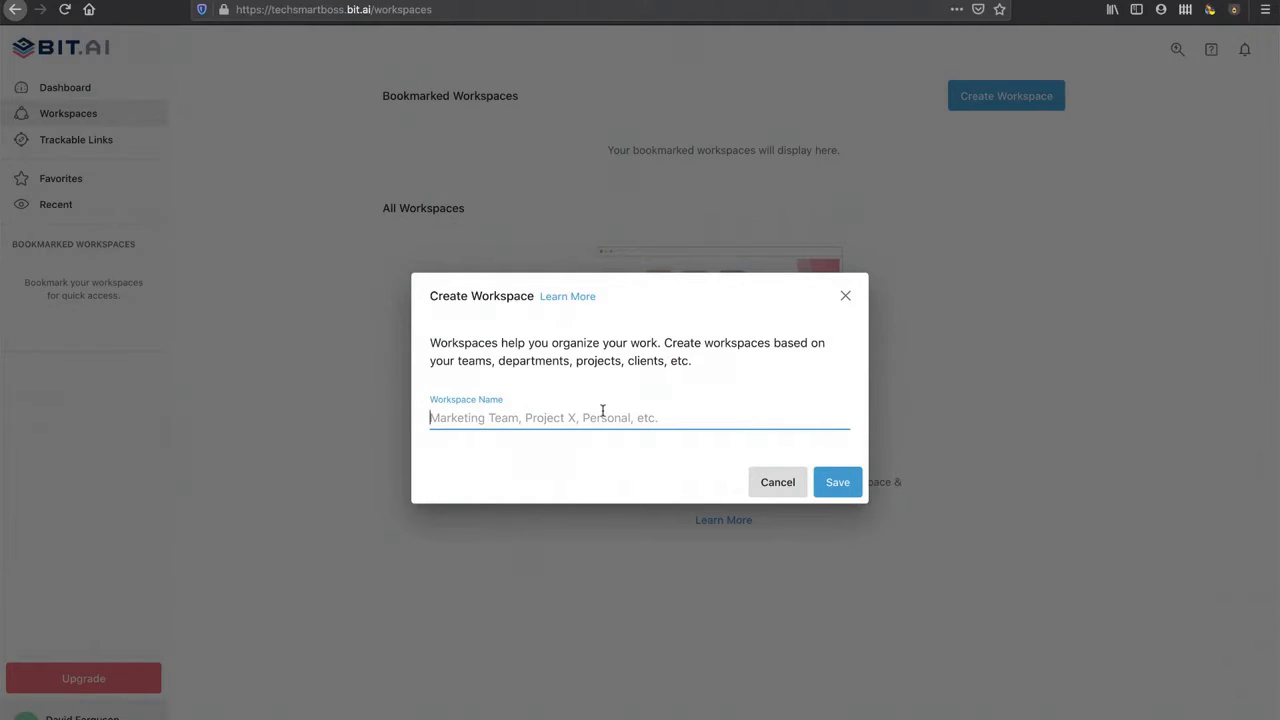
# Step: Name the workspace 'LinkedIN Advertisement Project' and save it
pyautogui.write('LinkedIN Advertisement Project')
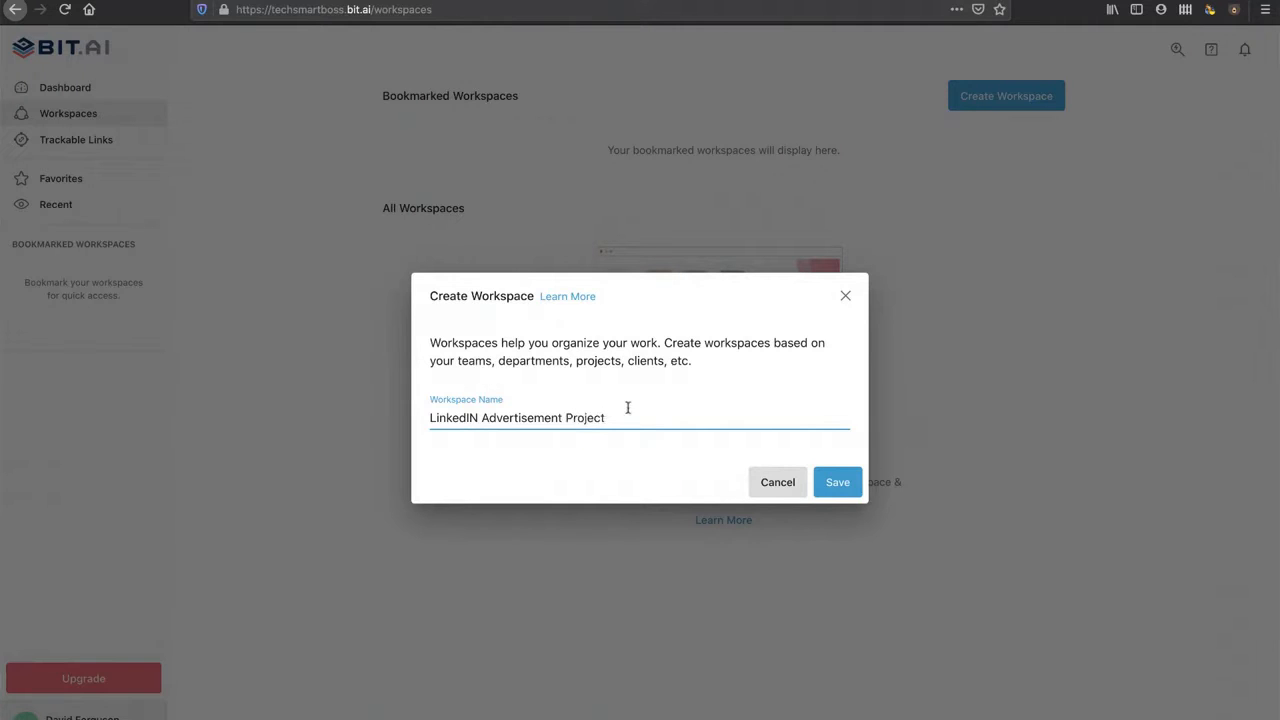
pyautogui.click(836, 482)
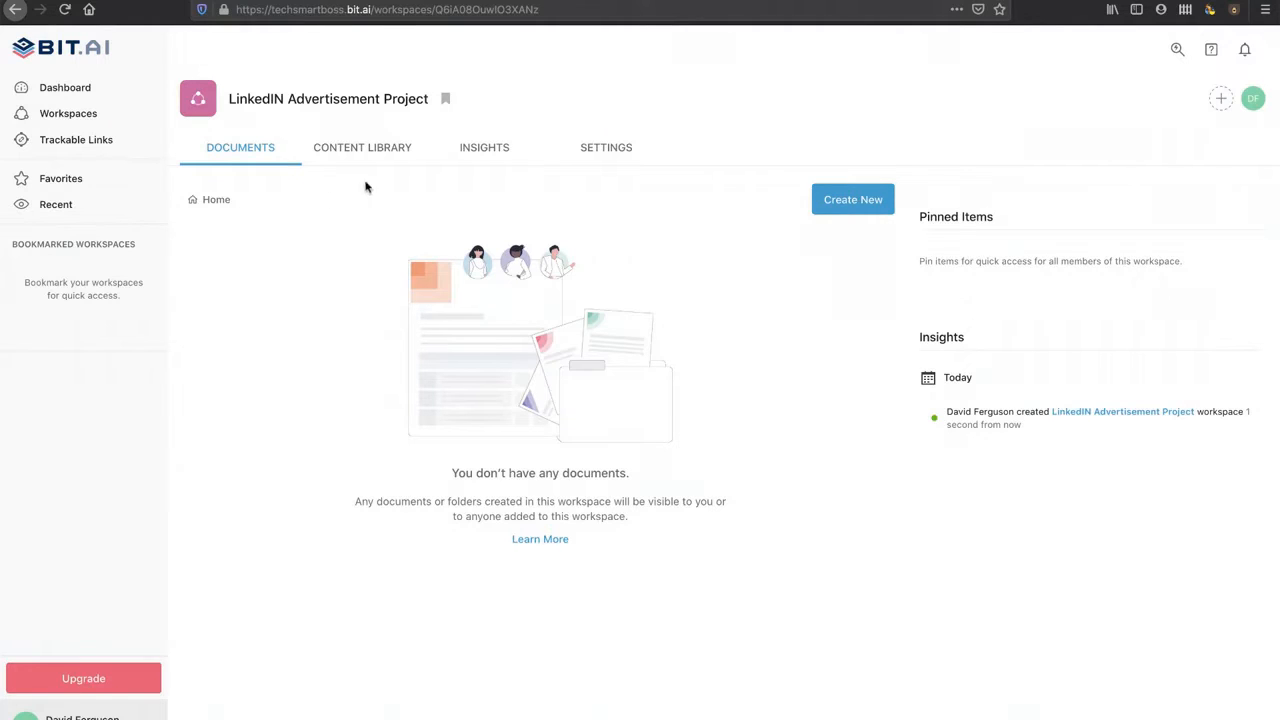
# Step: Save red as the workspace icon colour in the workspace settings
pyautogui.click(612, 150)
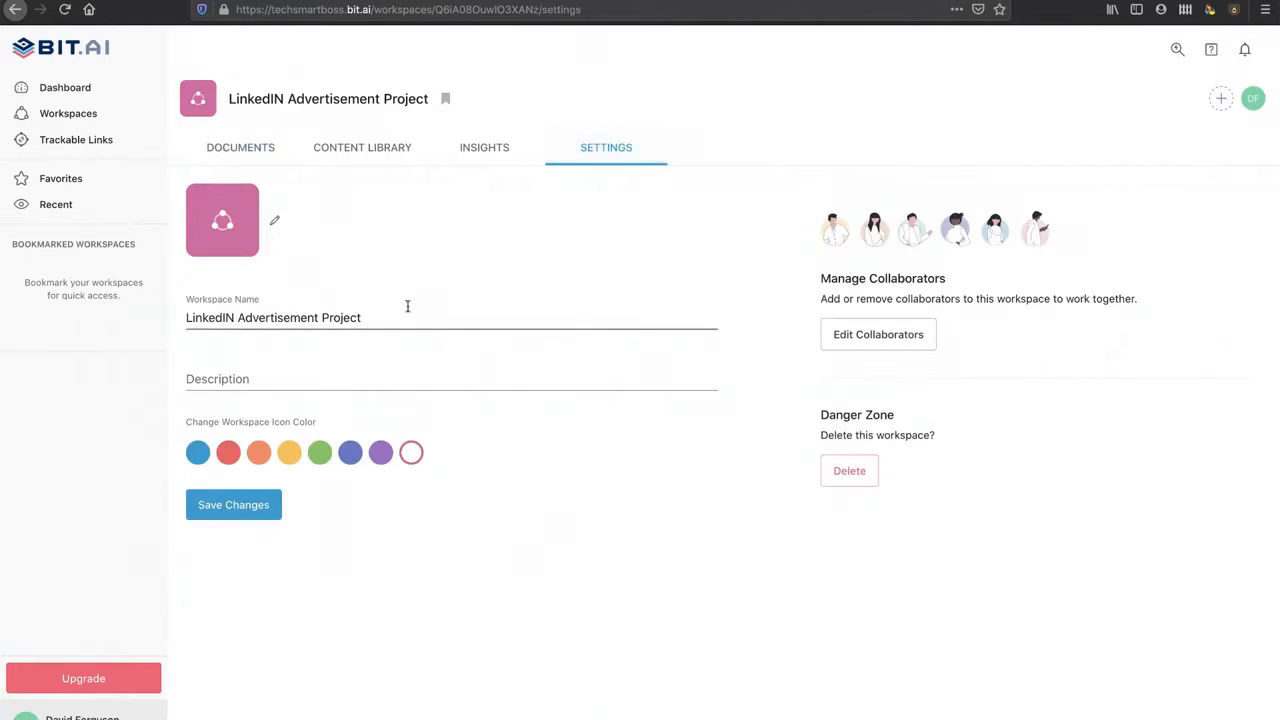
pyautogui.click(228, 455)
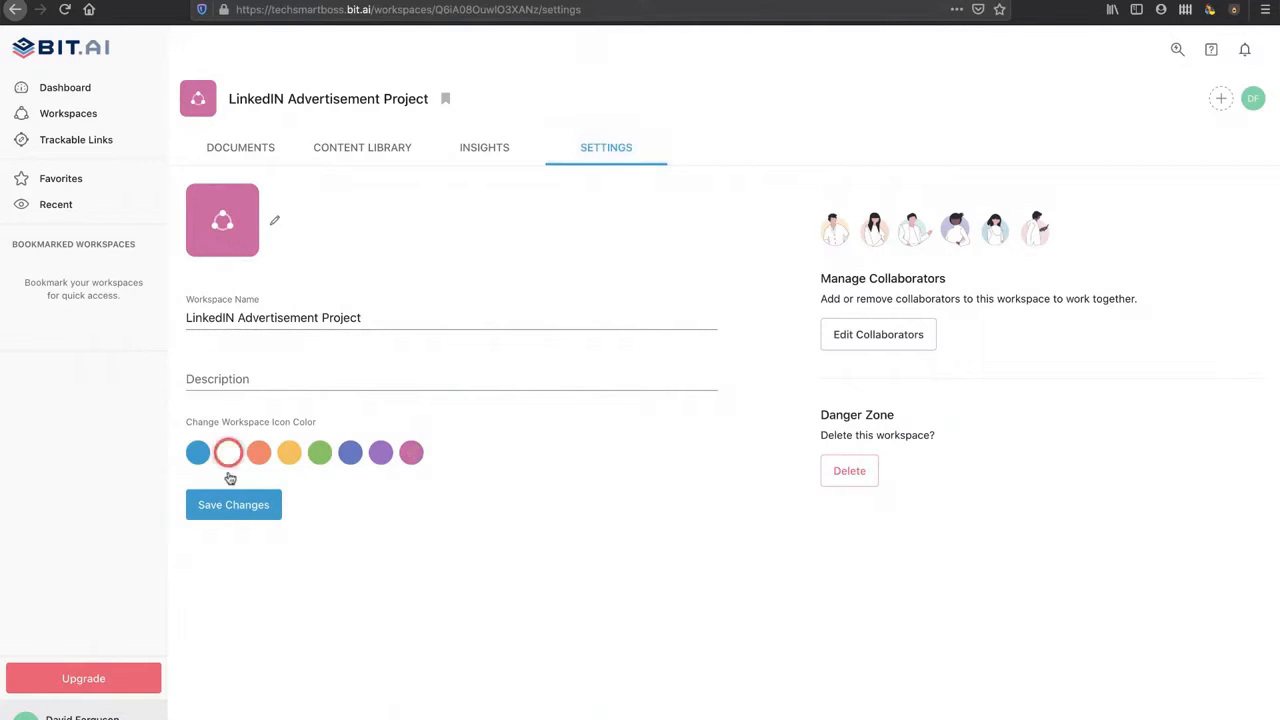
pyautogui.click(233, 506)
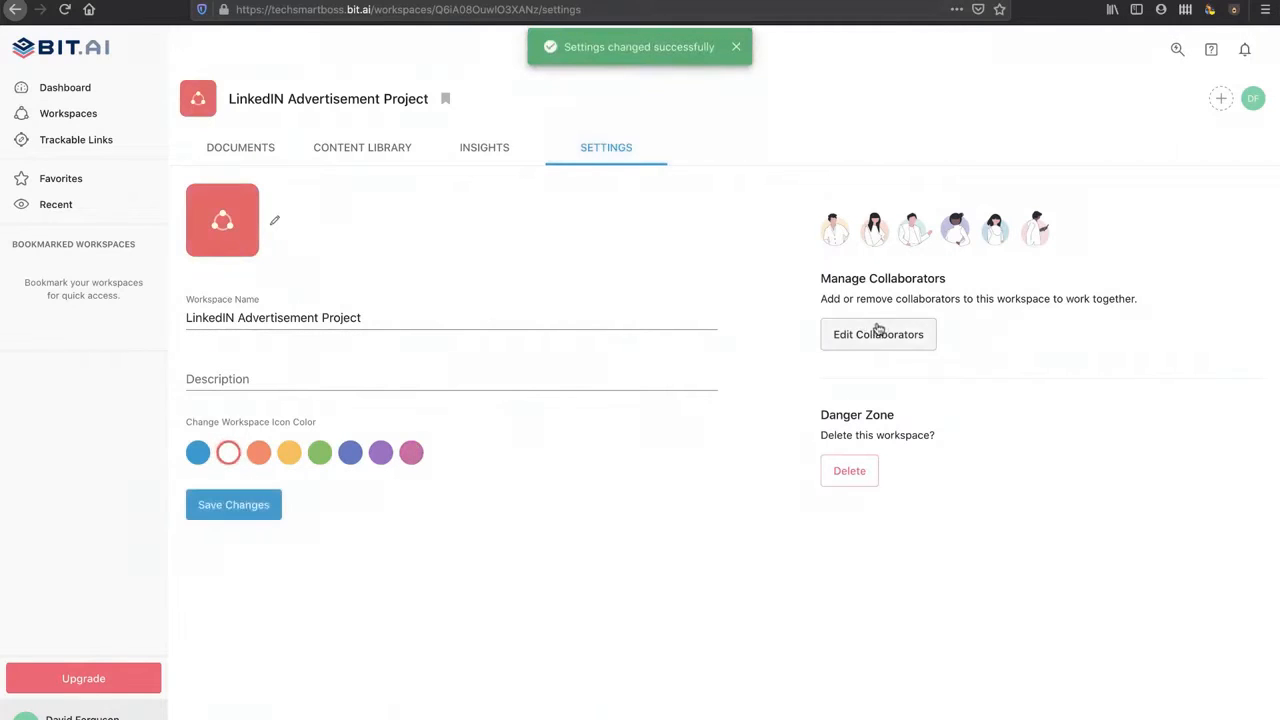
pyautogui.click(253, 149)
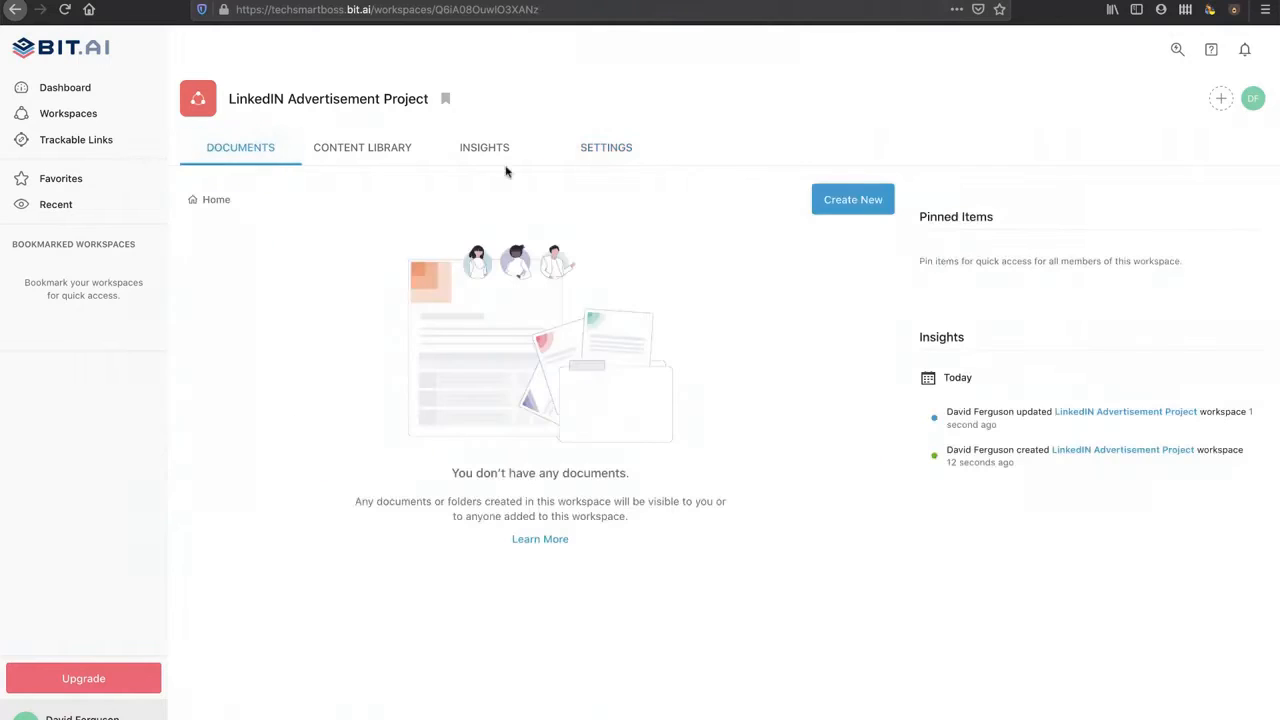
# Step: Create a folder named 'Test Folder' and open it from the workspace home
pyautogui.click(855, 201)
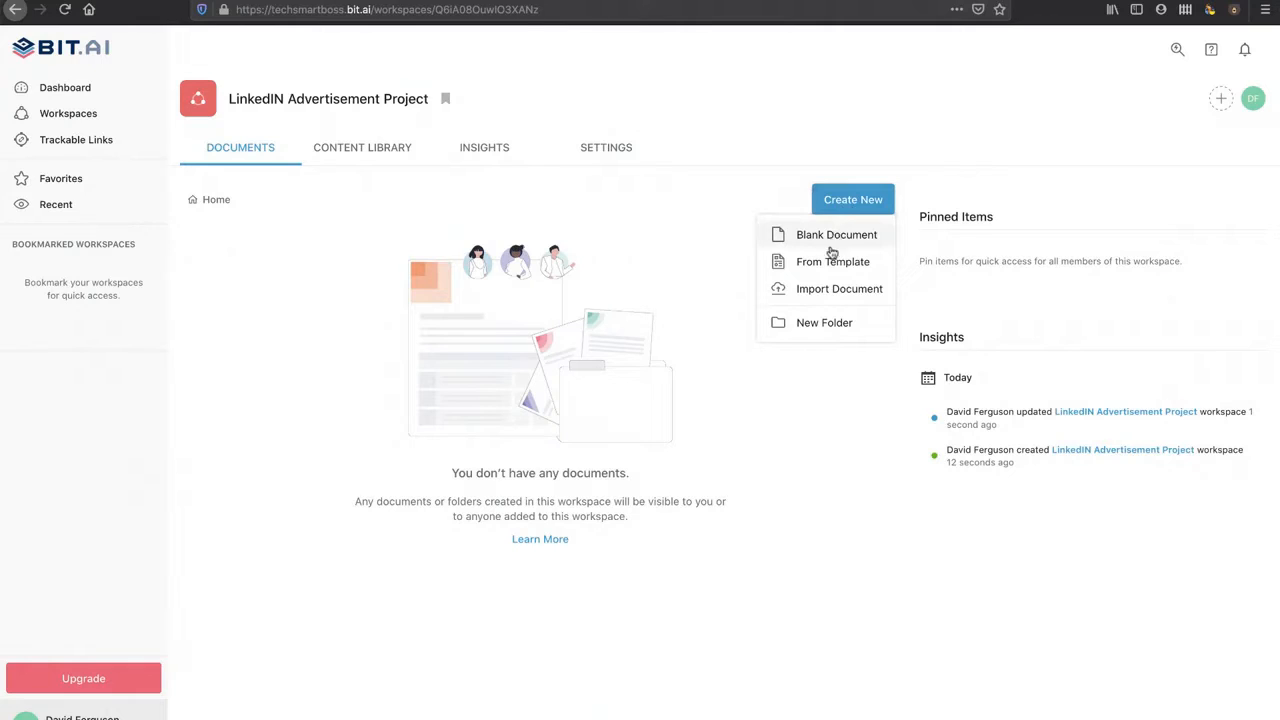
pyautogui.click(827, 327)
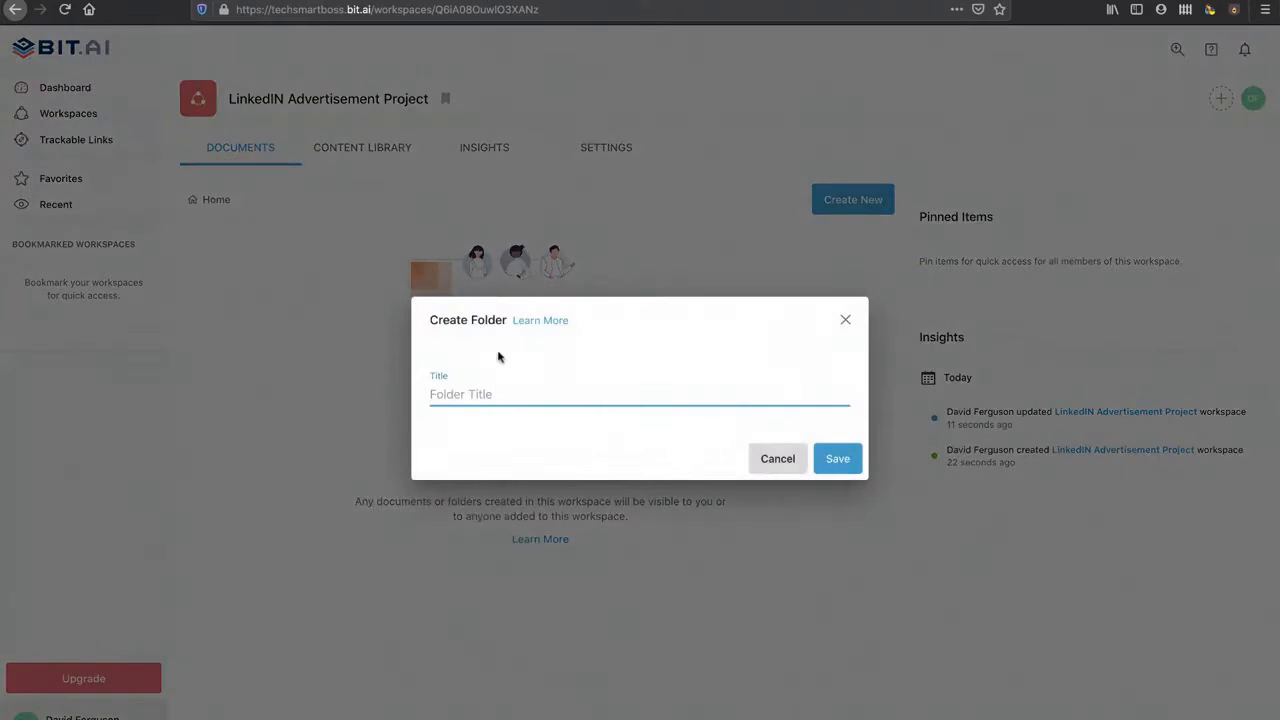
pyautogui.write('Test Folder')
pyautogui.click(834, 458)
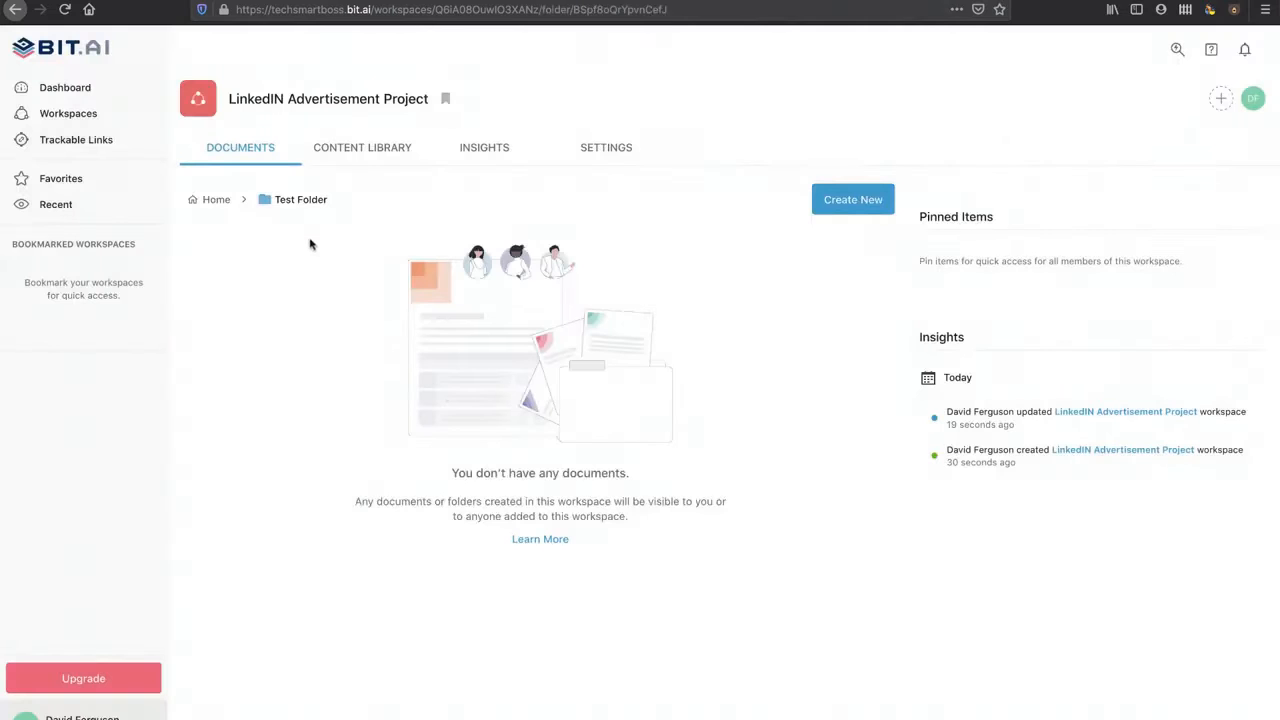
pyautogui.click(215, 201)
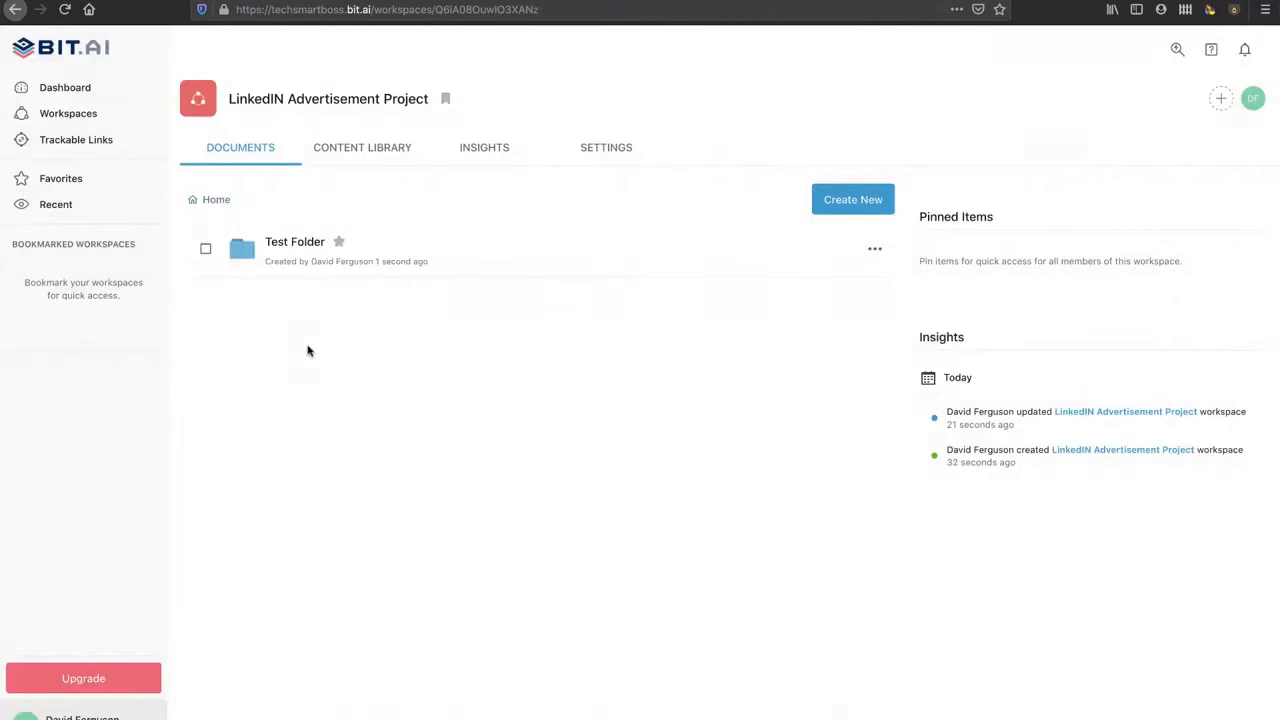
pyautogui.click(291, 245)
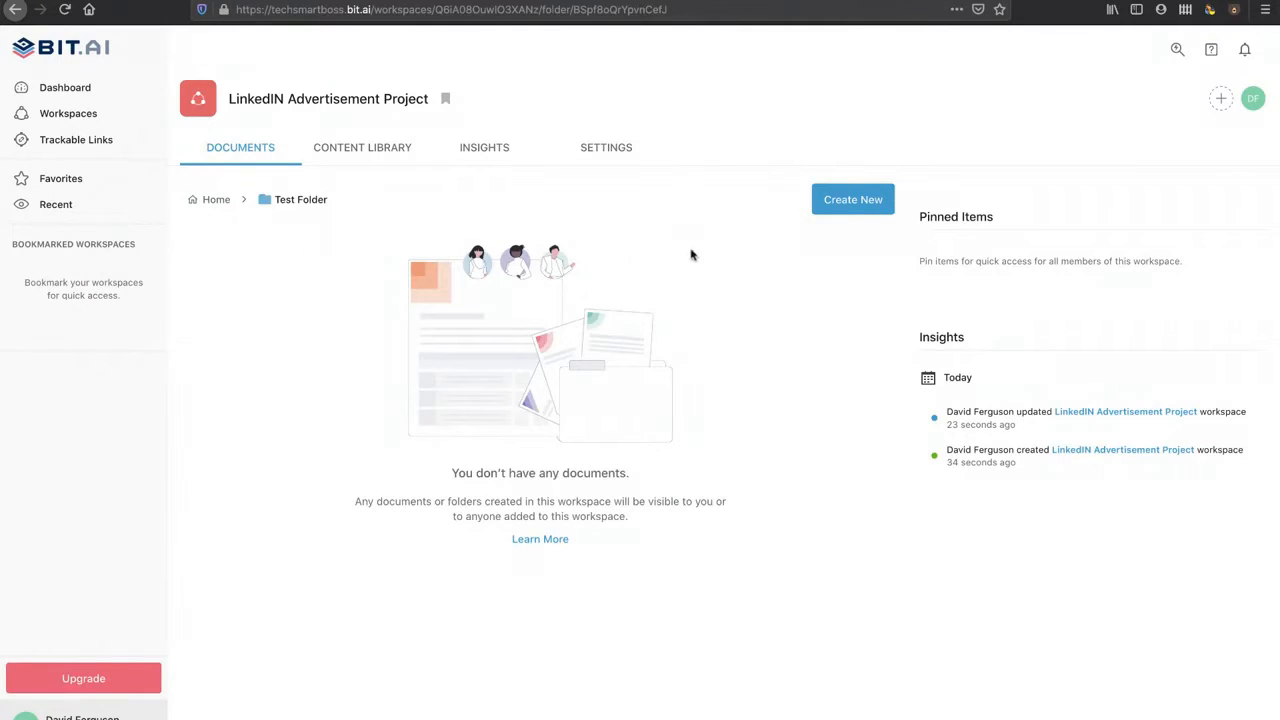
# Step: Open the Template Gallery for a new document and filter it to Startup templates
pyautogui.click(855, 203)
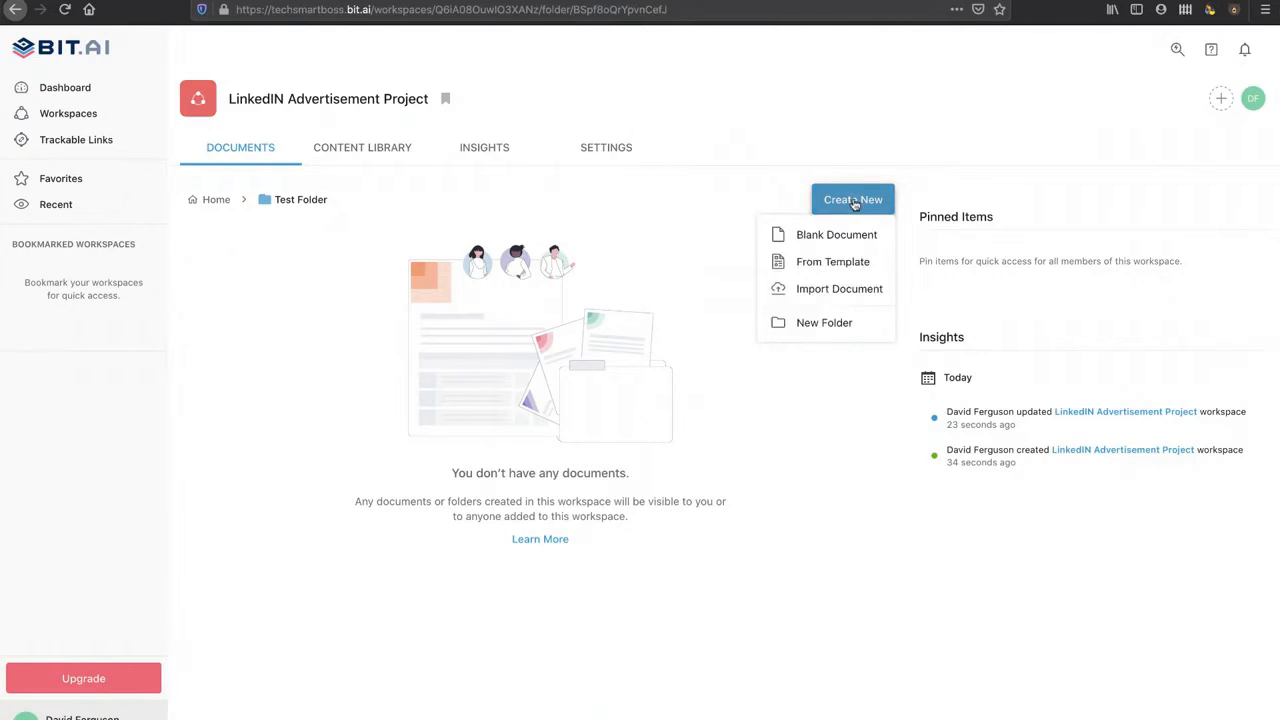
pyautogui.click(827, 263)
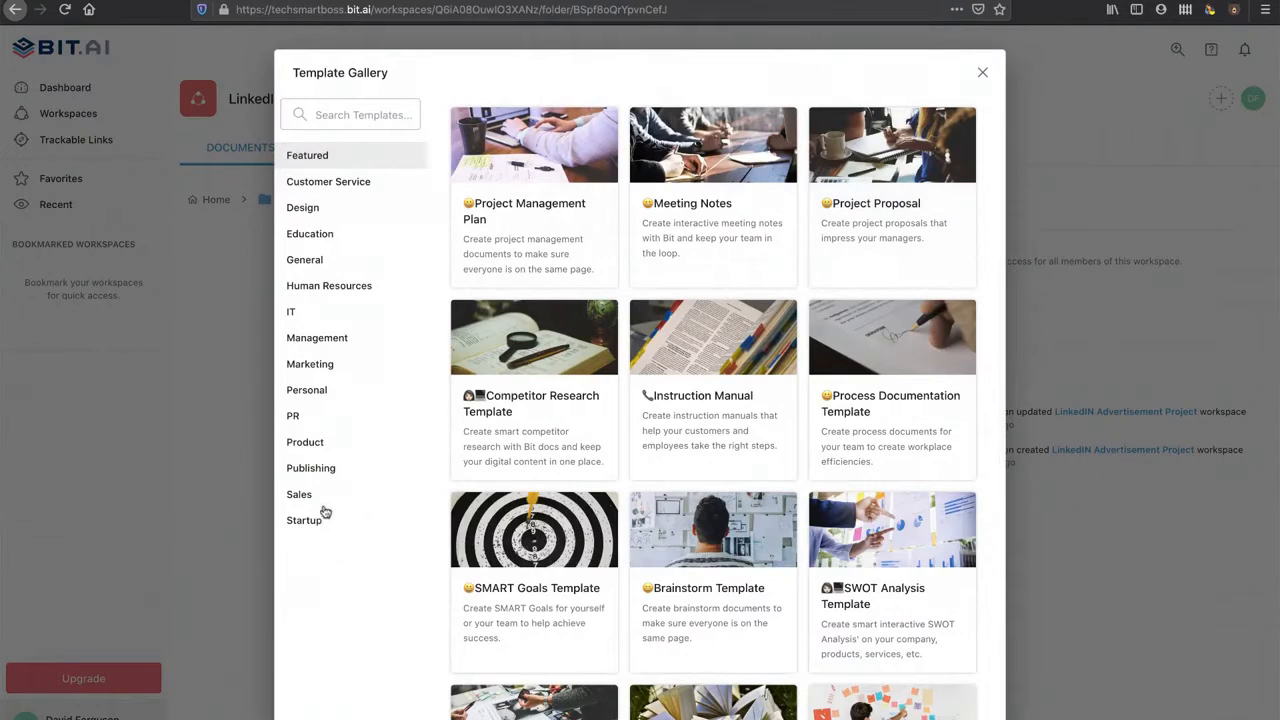
pyautogui.scroll(-5, 608, 520)
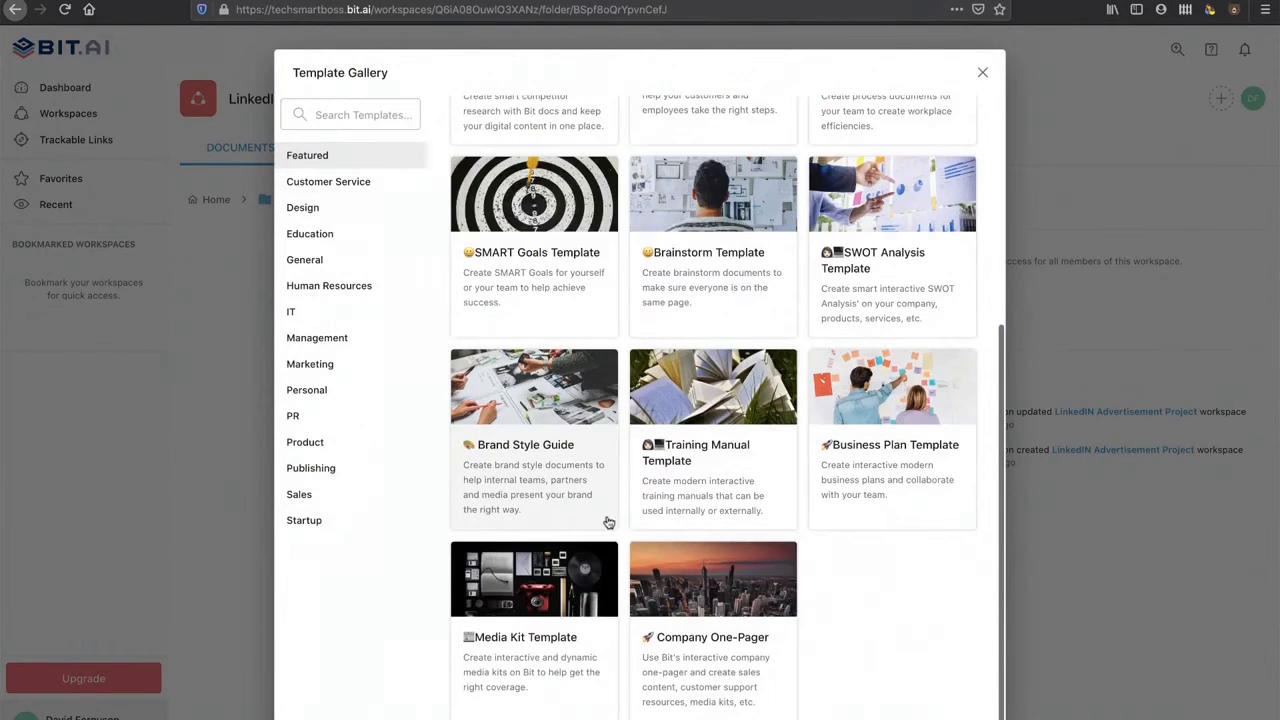
pyautogui.scroll(5, 650, 528)
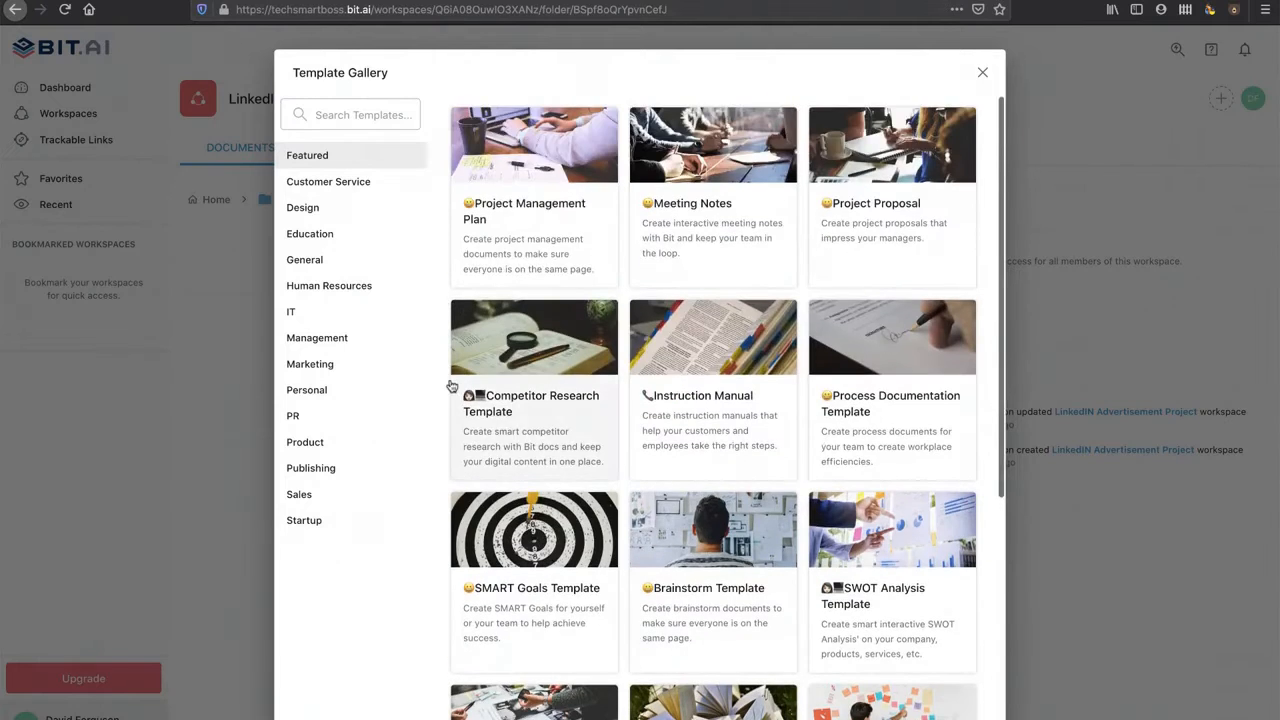
pyautogui.click(305, 530)
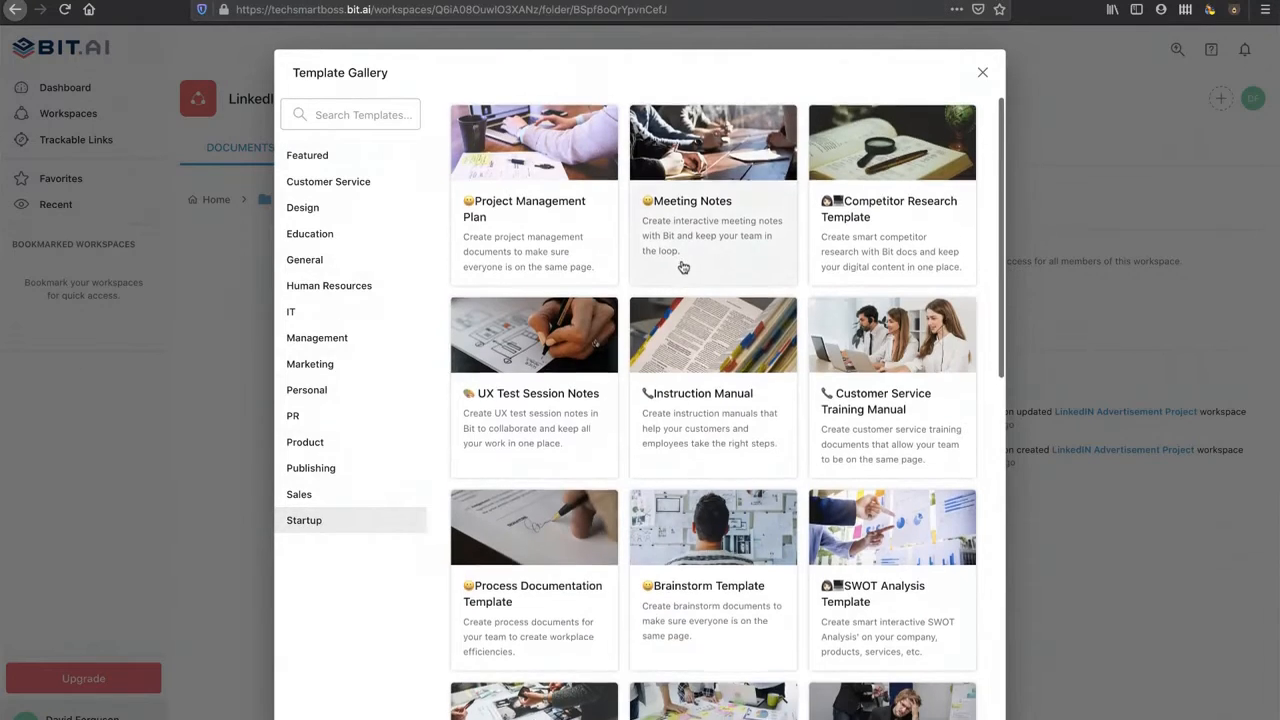
# Step: Preview the Competitor Research template from the Startup list
pyautogui.scroll(-1, 683, 267)
pyautogui.scroll(-1, 683, 267)
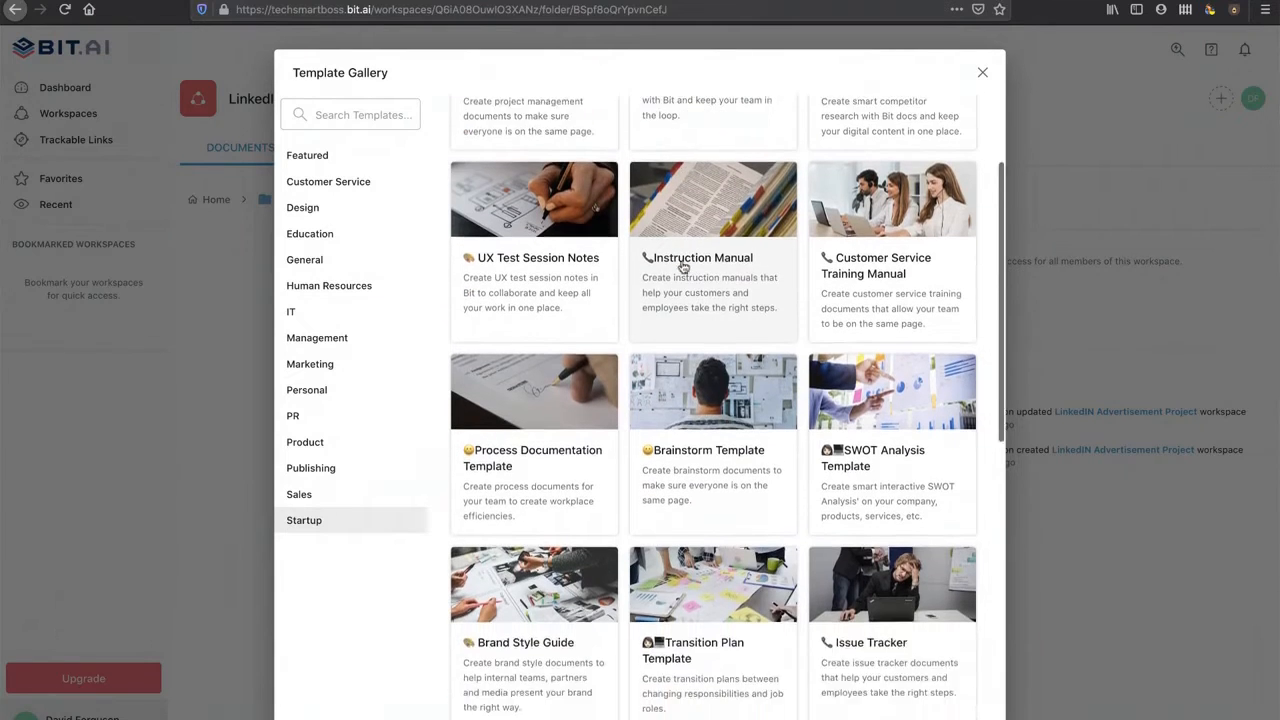
pyautogui.scroll(-2, 683, 267)
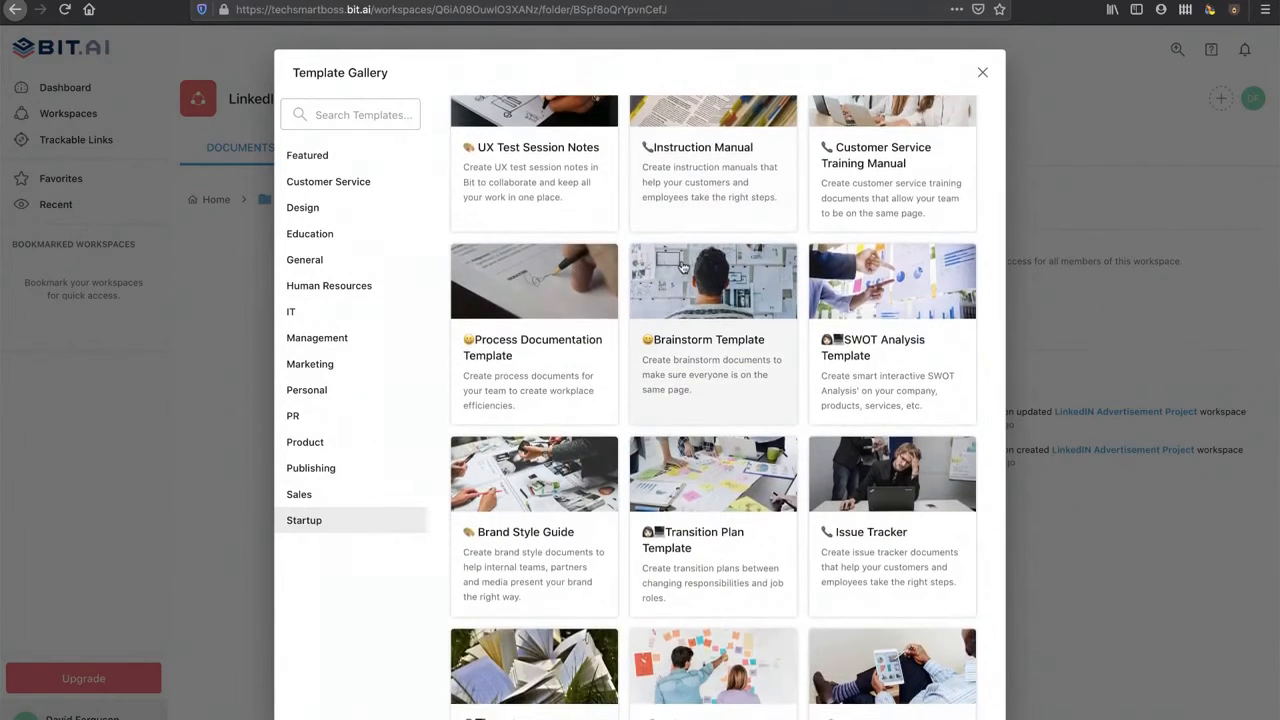
pyautogui.scroll(4, 683, 267)
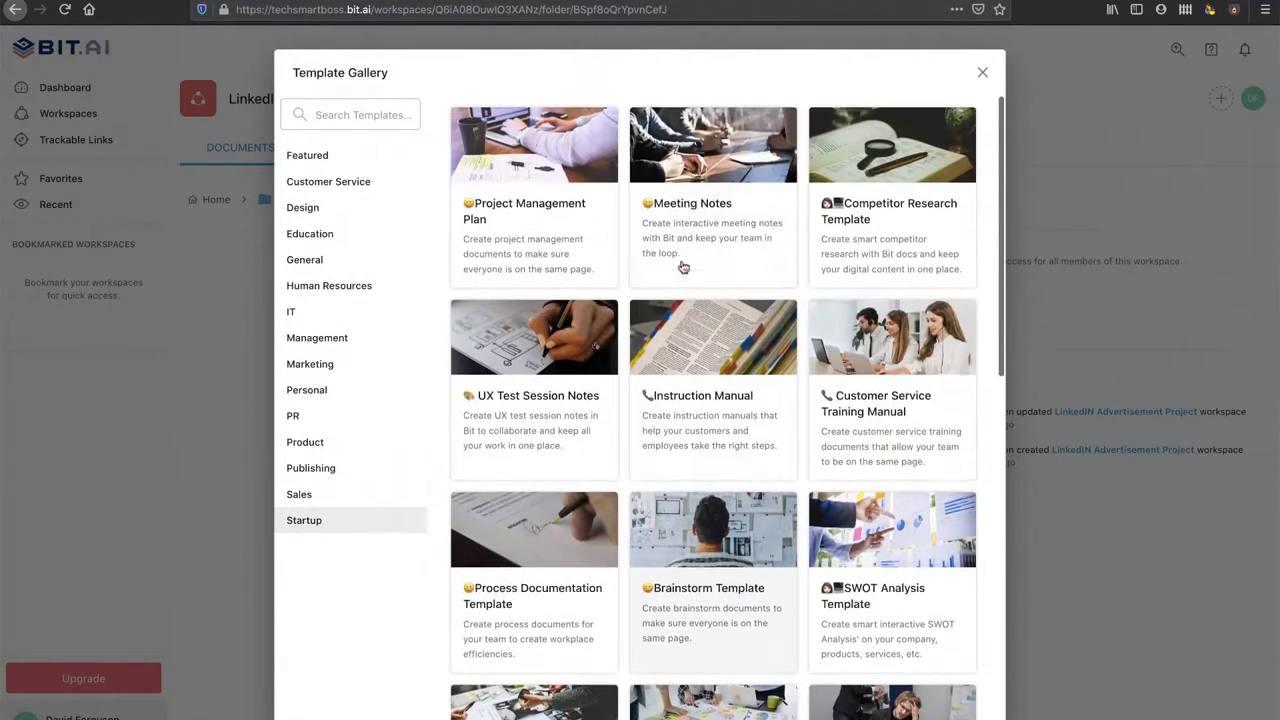
pyautogui.click(893, 209)
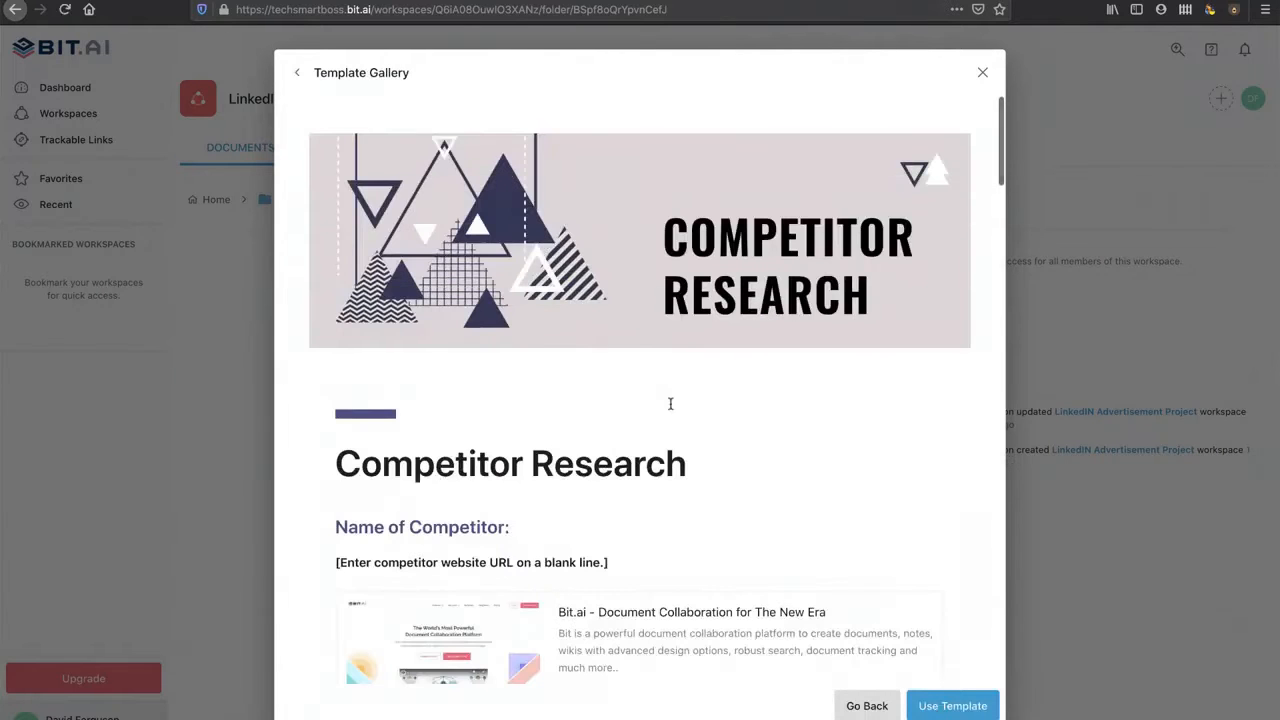
# Step: Scroll through the Competitor Research template preview, then create a document from it
pyautogui.scroll(-3, 670, 403)
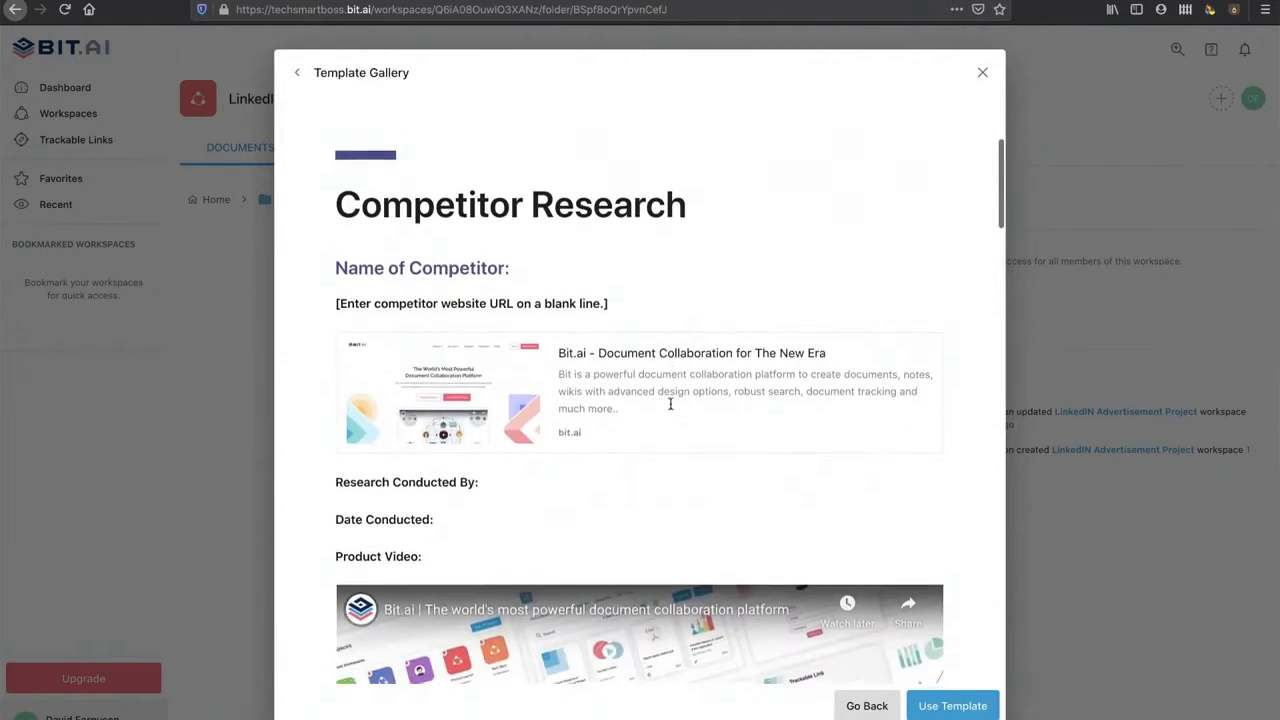
pyautogui.scroll(-3, 670, 403)
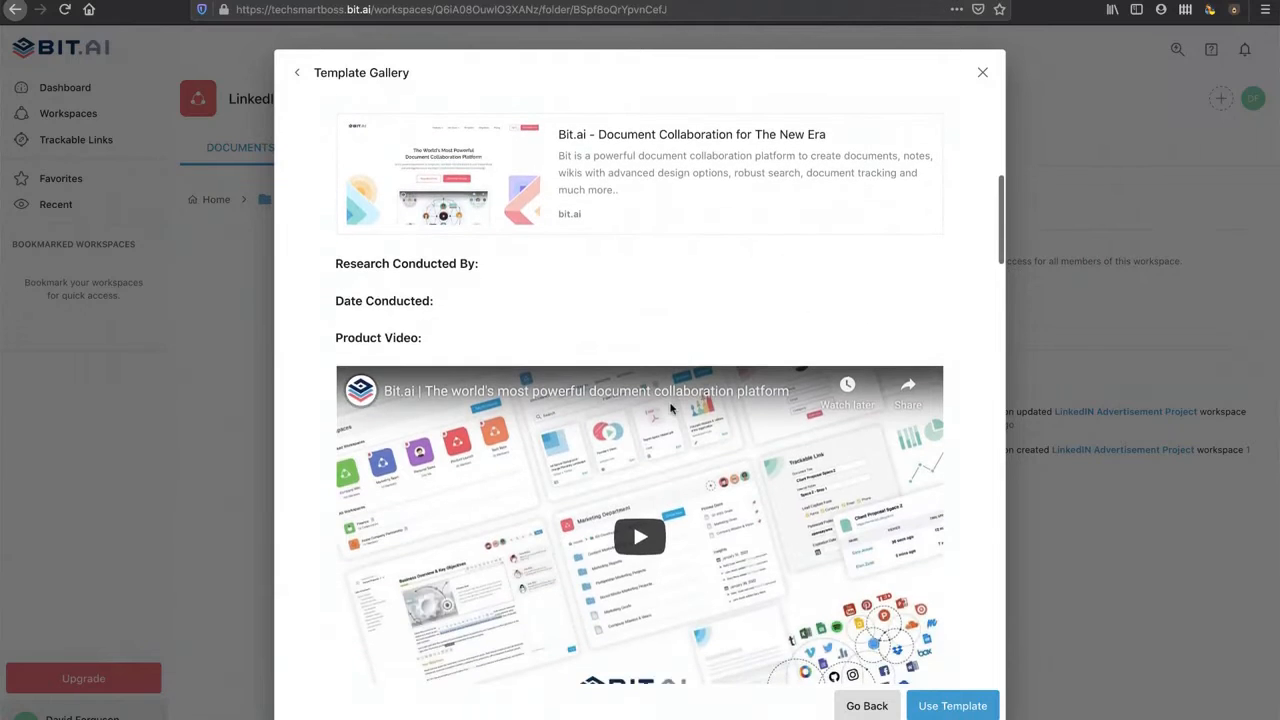
pyautogui.scroll(-6, 670, 405)
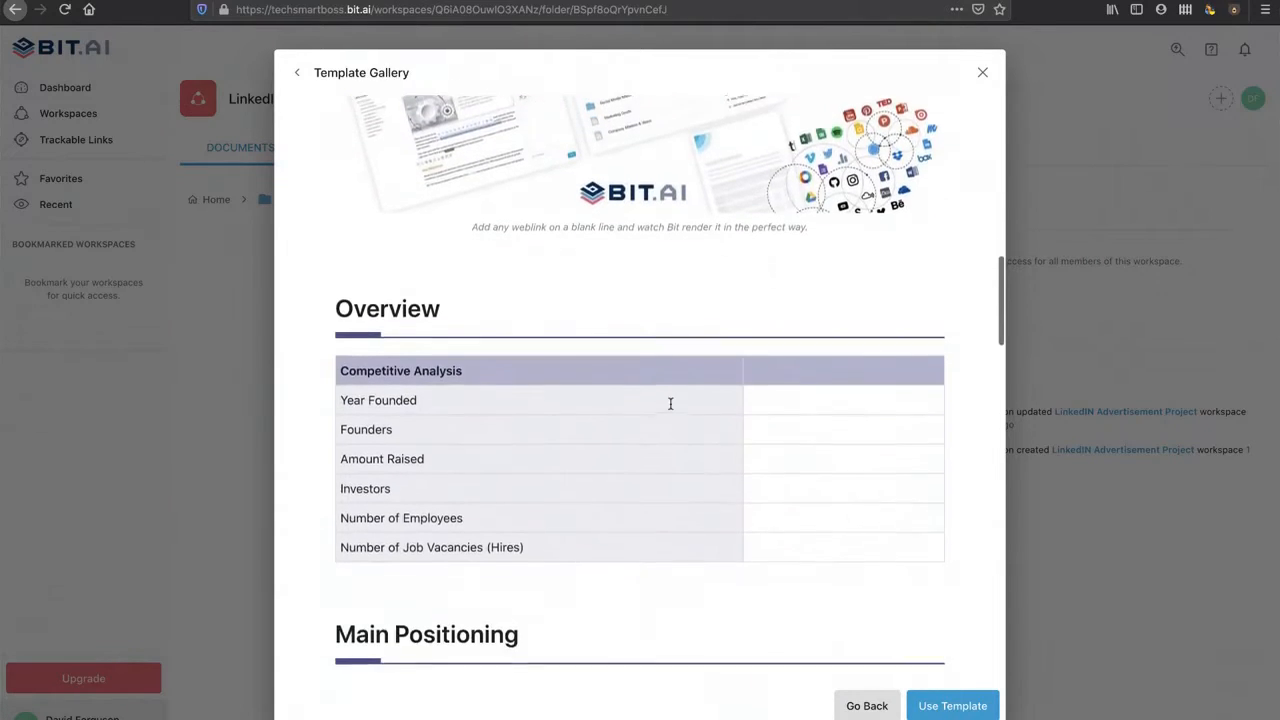
pyautogui.scroll(-4, 670, 403)
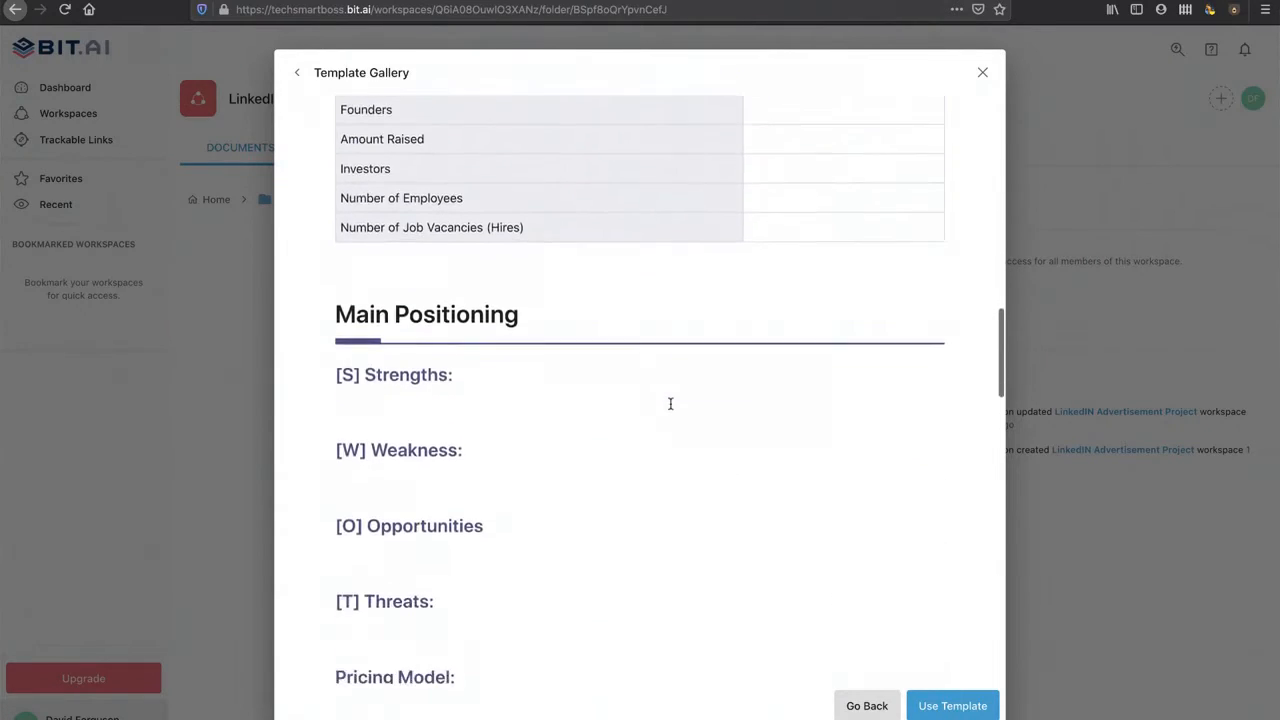
pyautogui.scroll(-5, 670, 403)
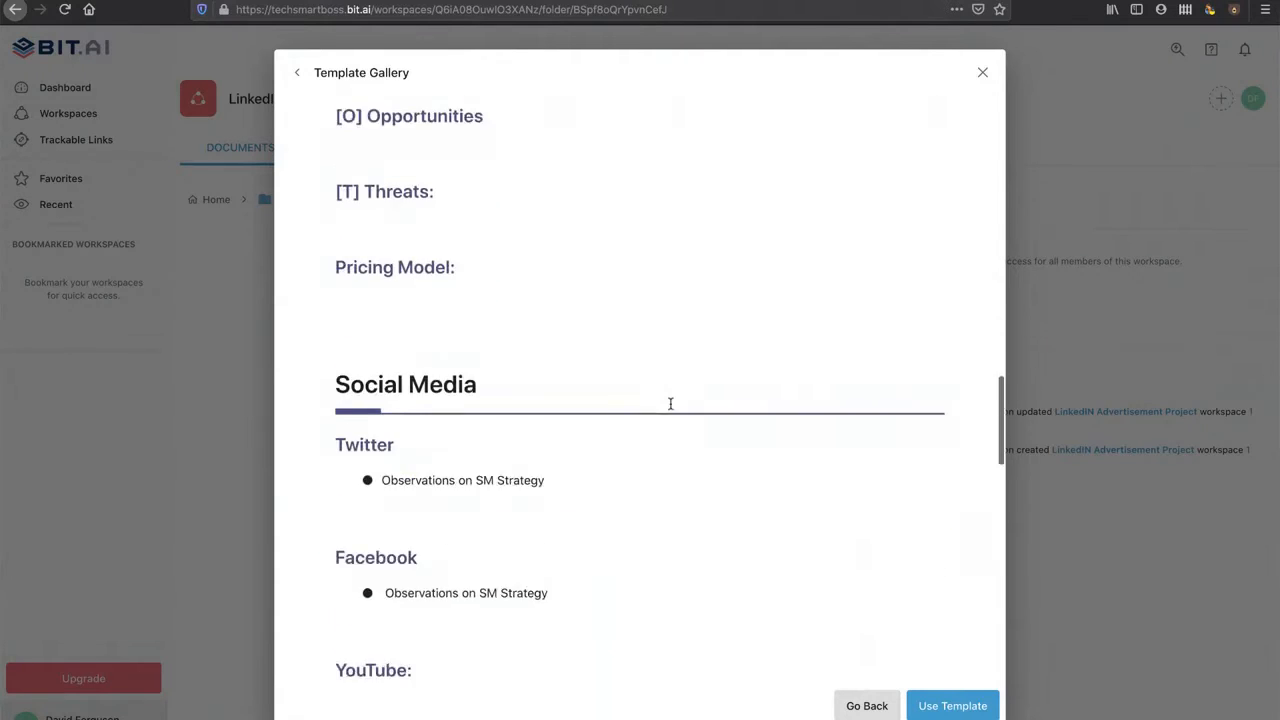
pyautogui.scroll(-7, 670, 403)
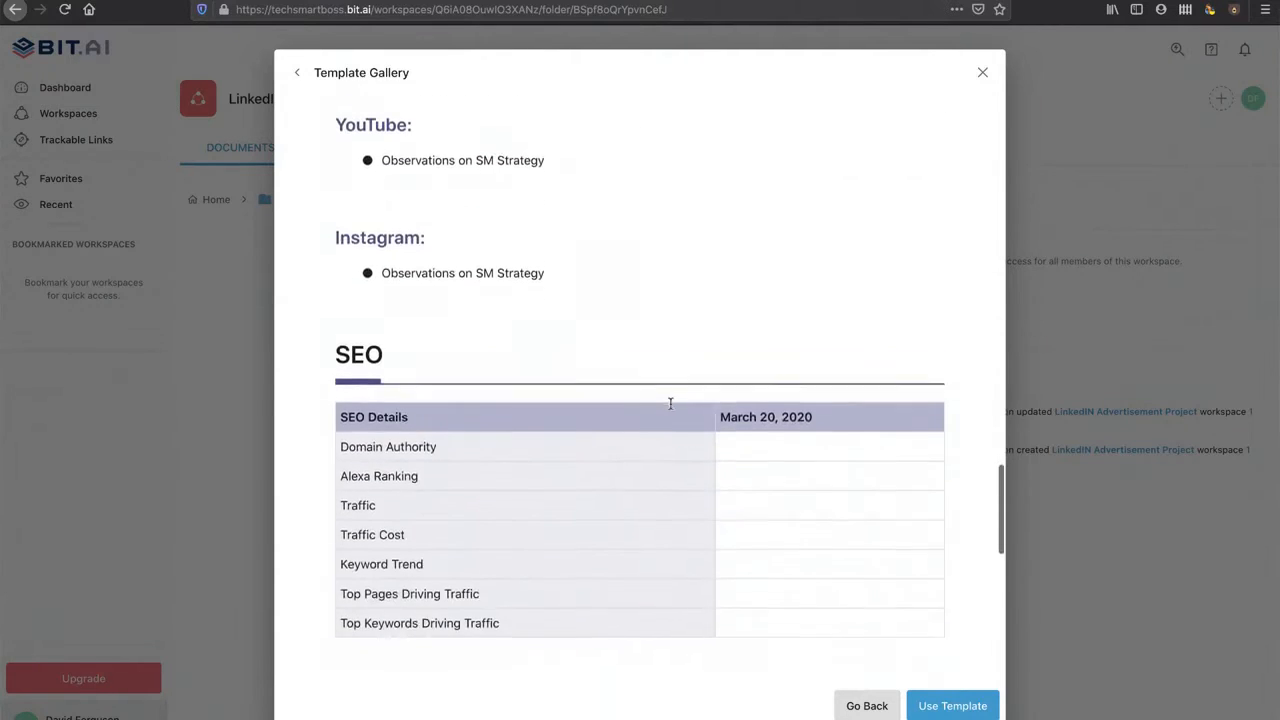
pyautogui.scroll(-3, 670, 403)
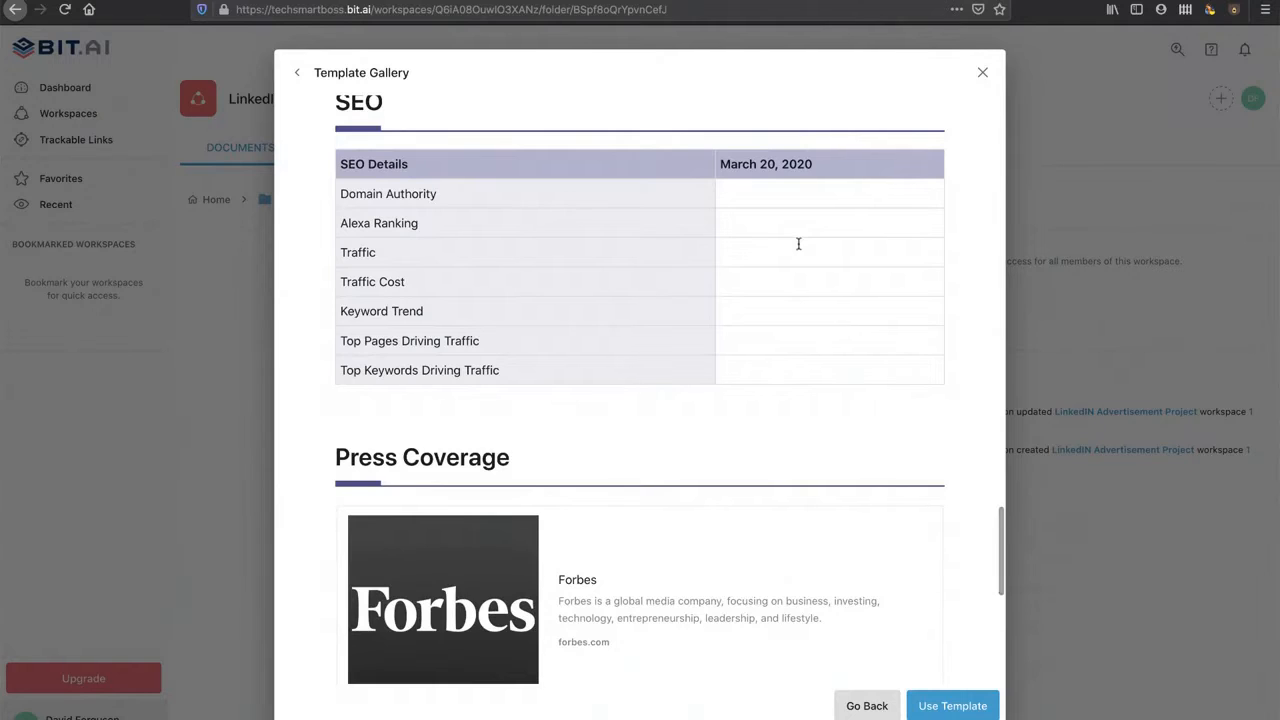
pyautogui.scroll(-9, 798, 244)
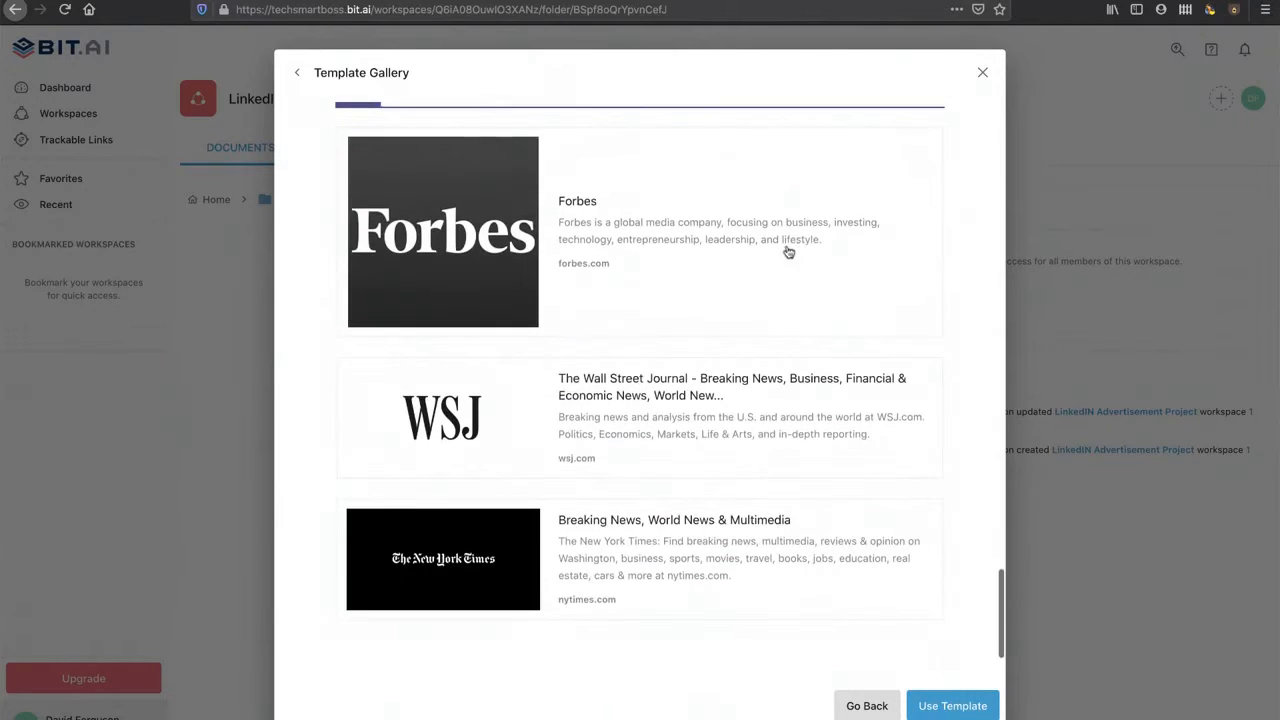
pyautogui.scroll(-2, 714, 485)
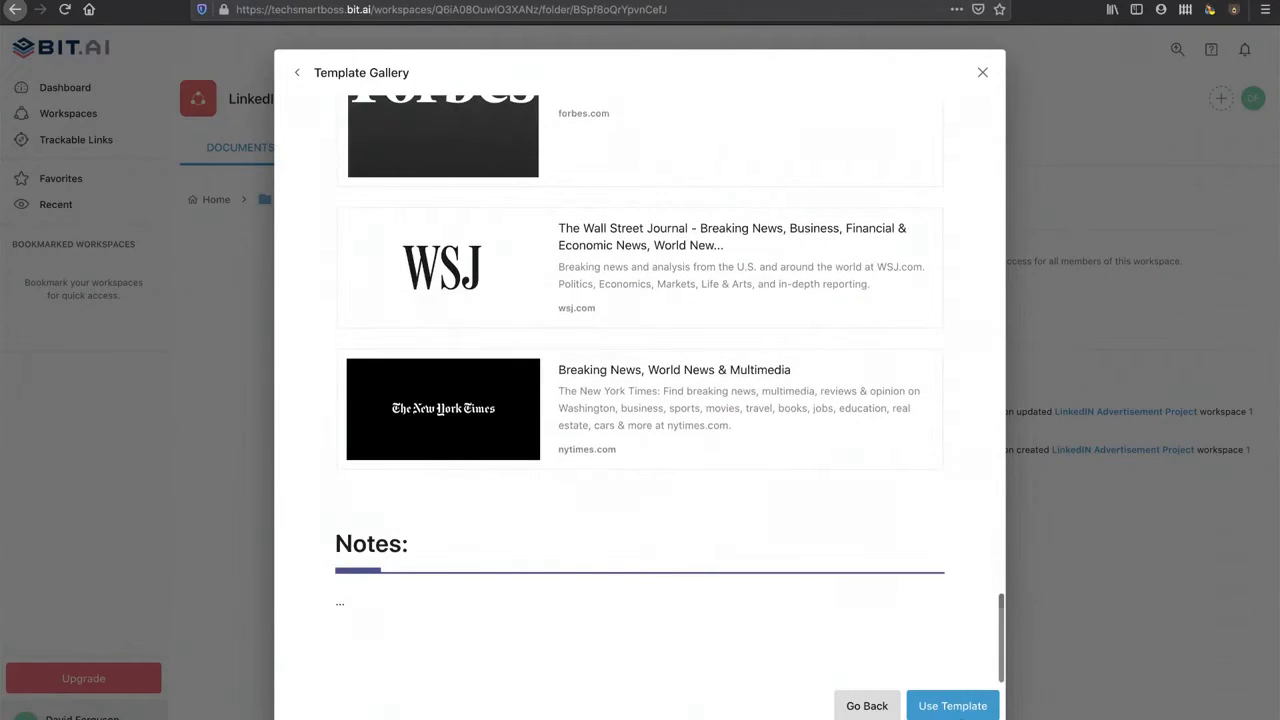
pyautogui.click(957, 713)
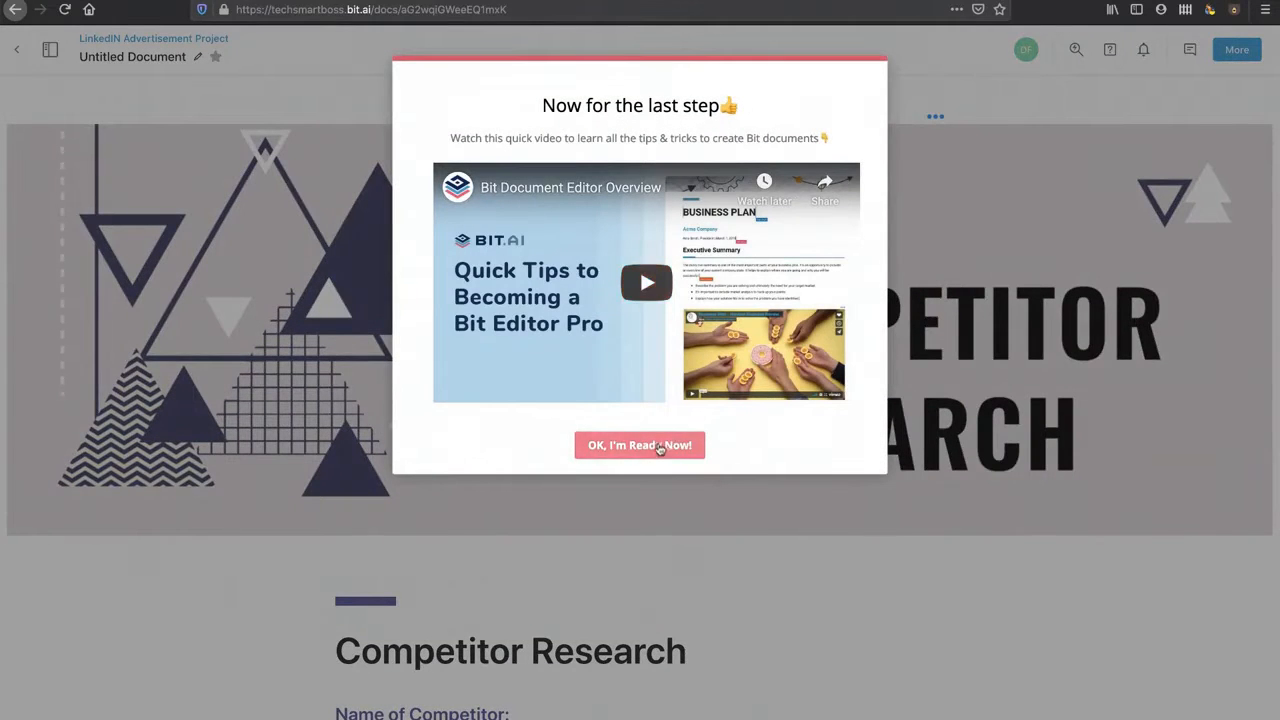
# Step: Dismiss the editor tips prompt and visit the Bit.ai link preview's website, then return
pyautogui.click(640, 445)
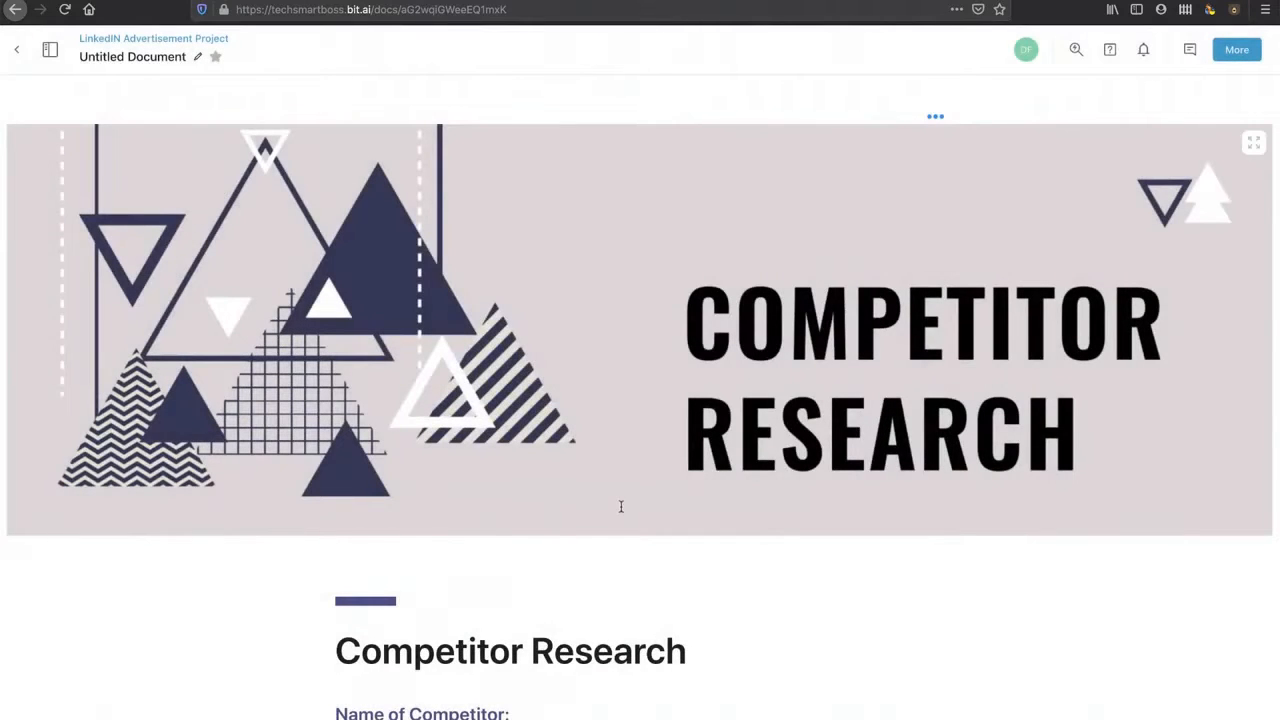
pyautogui.scroll(-1, 620, 506)
pyautogui.scroll(1, 620, 506)
pyautogui.scroll(-6, 395, 447)
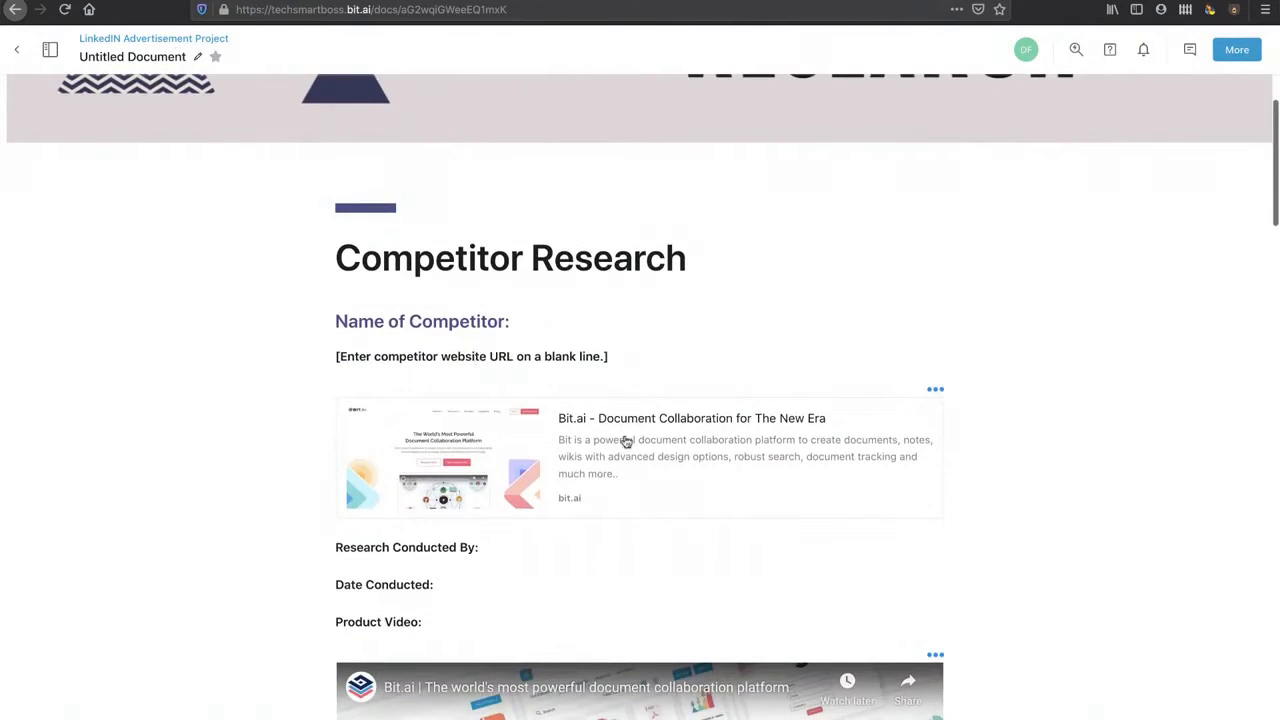
pyautogui.click(591, 473)
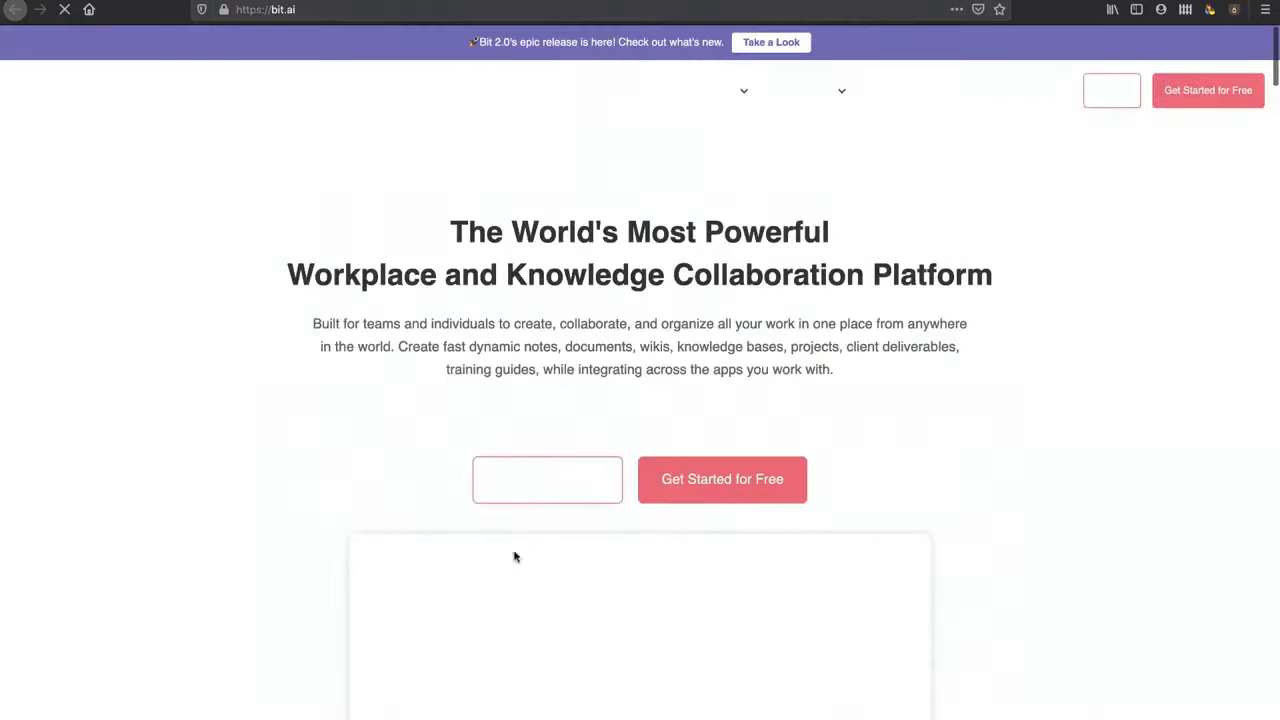
pyautogui.press('super+w')
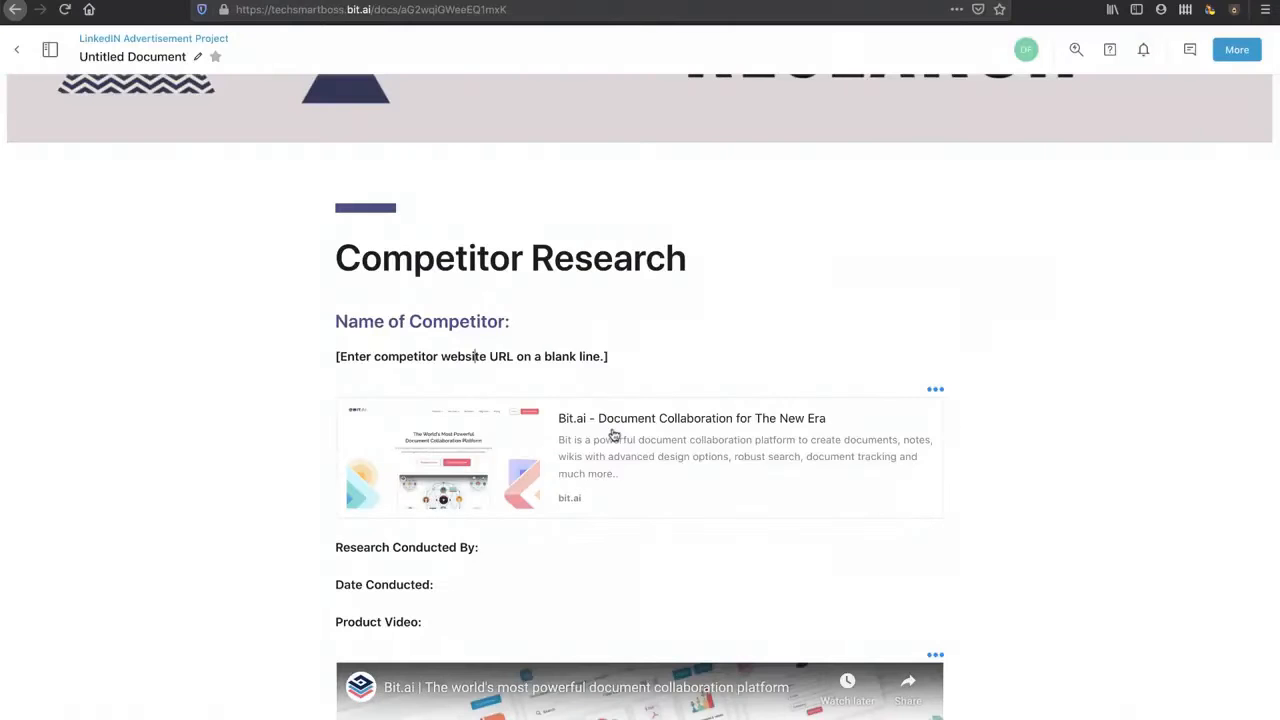
# Step: Play and then pause the embedded product video in the document
pyautogui.scroll(-4, 614, 436)
pyautogui.scroll(-2, 640, 570)
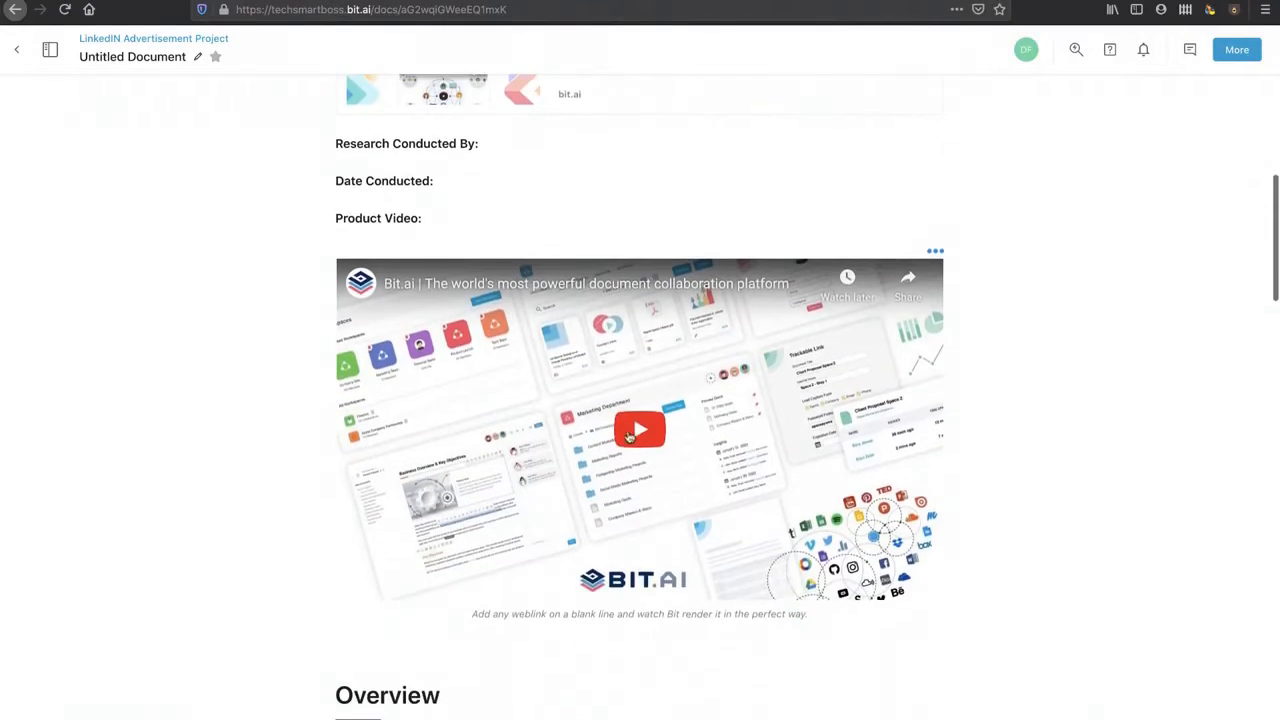
pyautogui.click(632, 436)
pyautogui.click(364, 586)
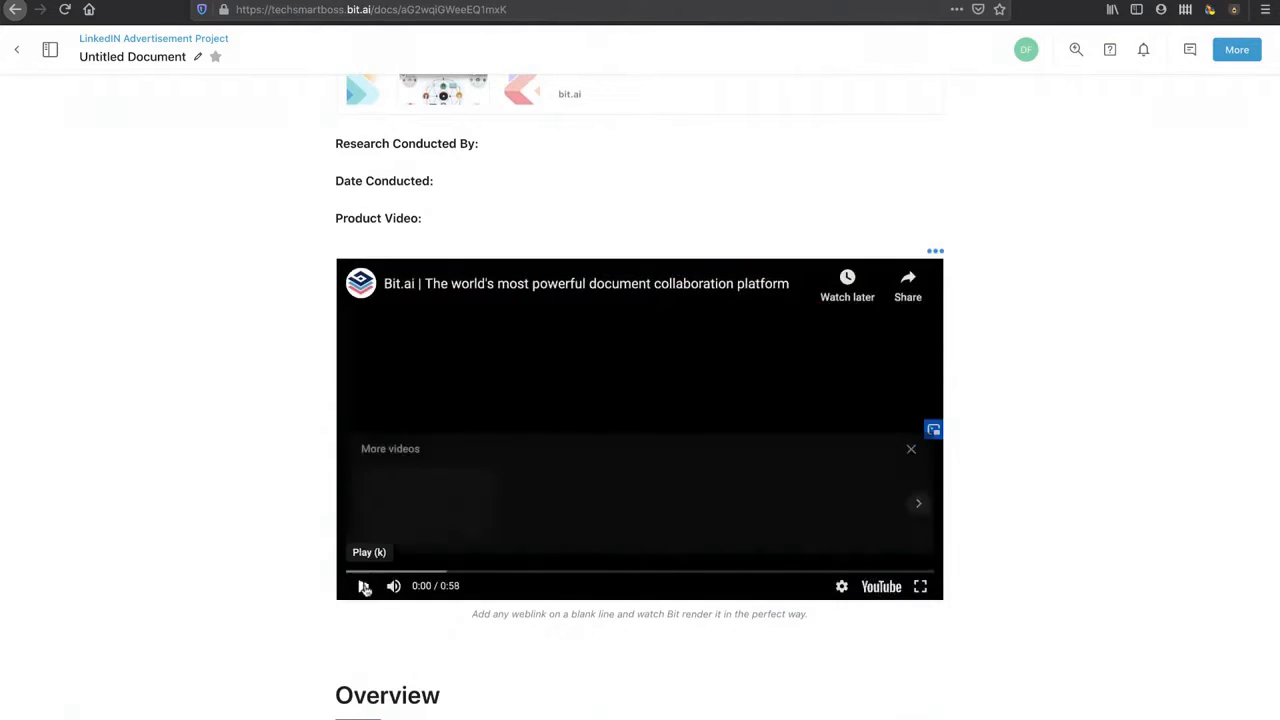
pyautogui.scroll(-8, 571, 557)
# Step: Click into the Investors value cell, then open the document's options menu
pyautogui.click(814, 304)
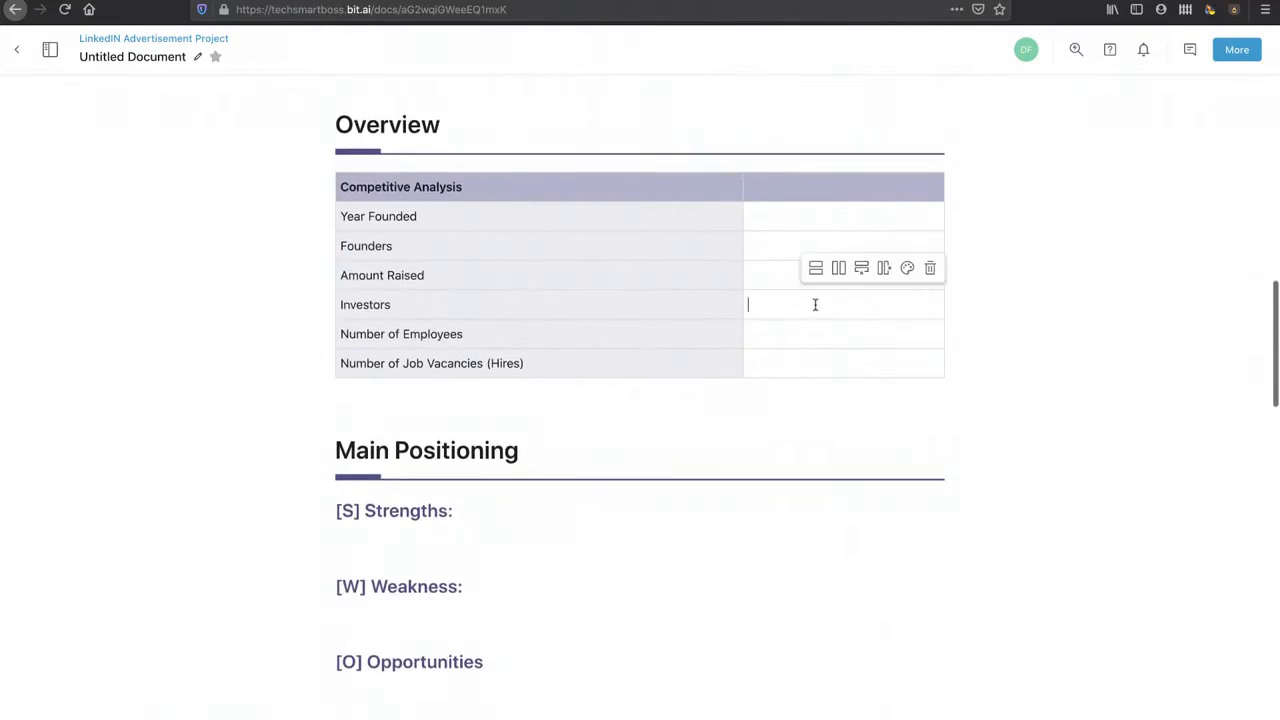
pyautogui.scroll(-20, 815, 304)
pyautogui.scroll(-5, 815, 304)
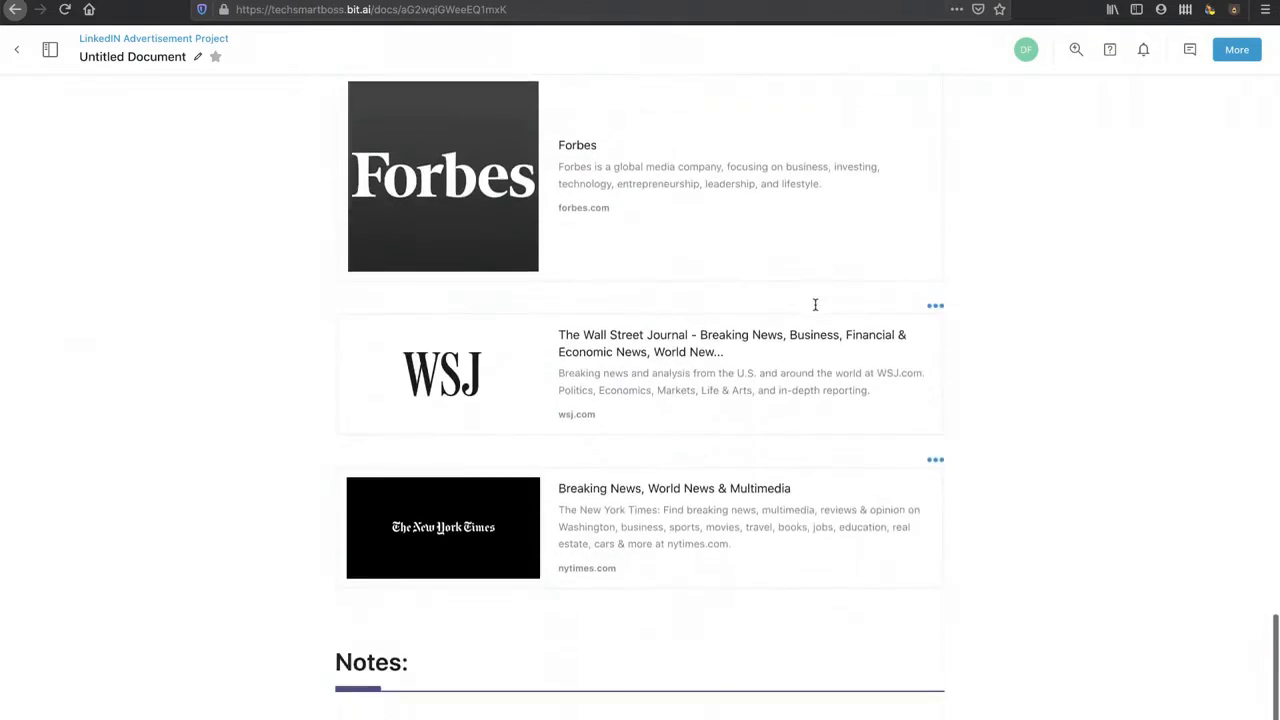
pyautogui.scroll(20, 814, 309)
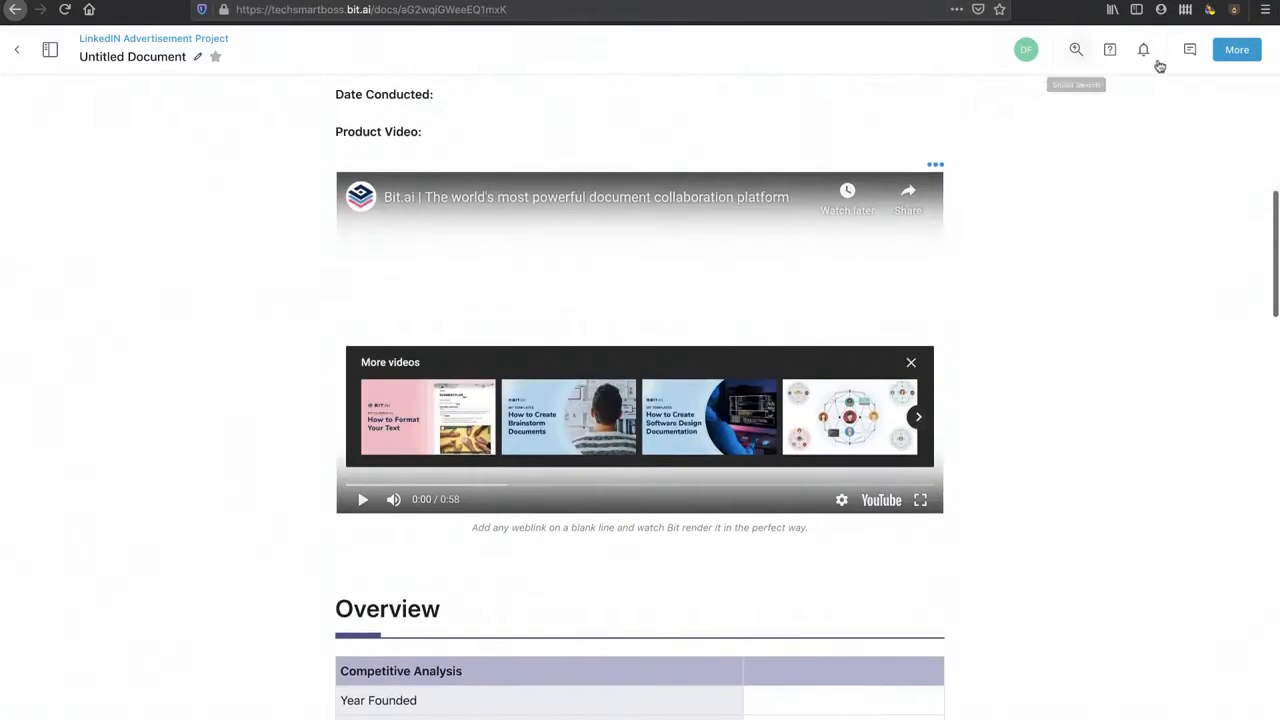
pyautogui.click(1239, 57)
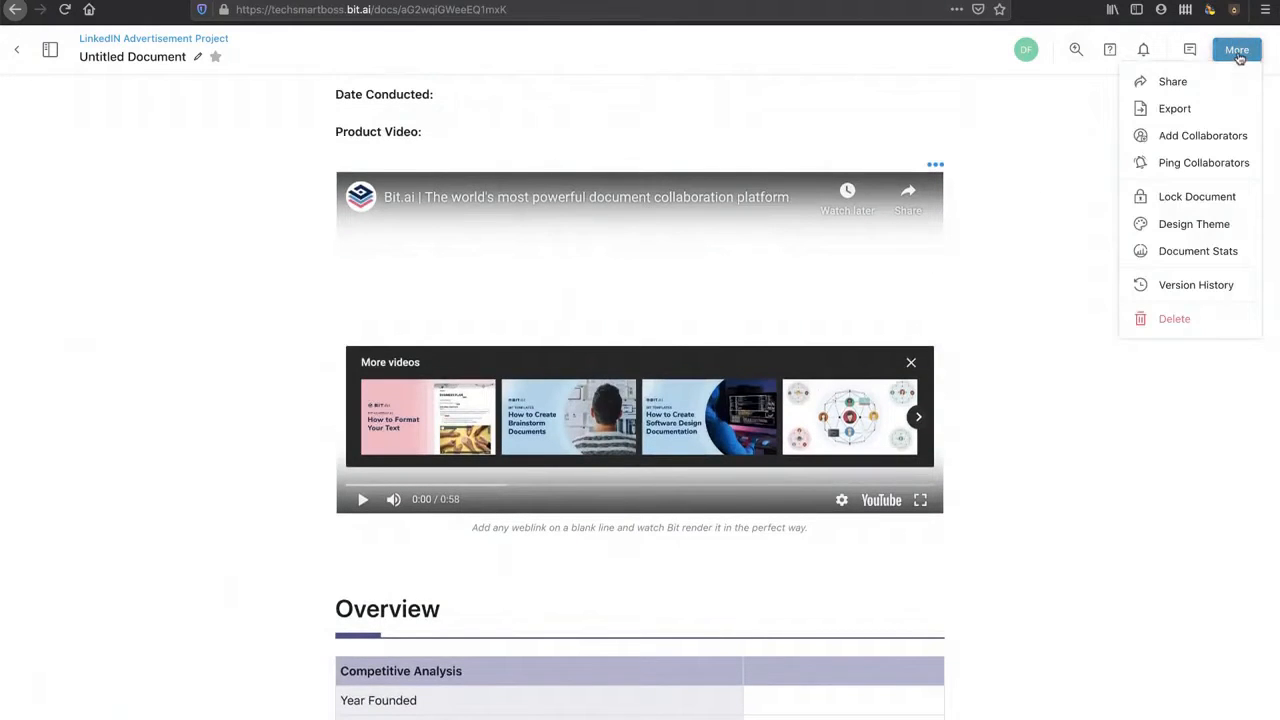
pyautogui.click(1187, 167)
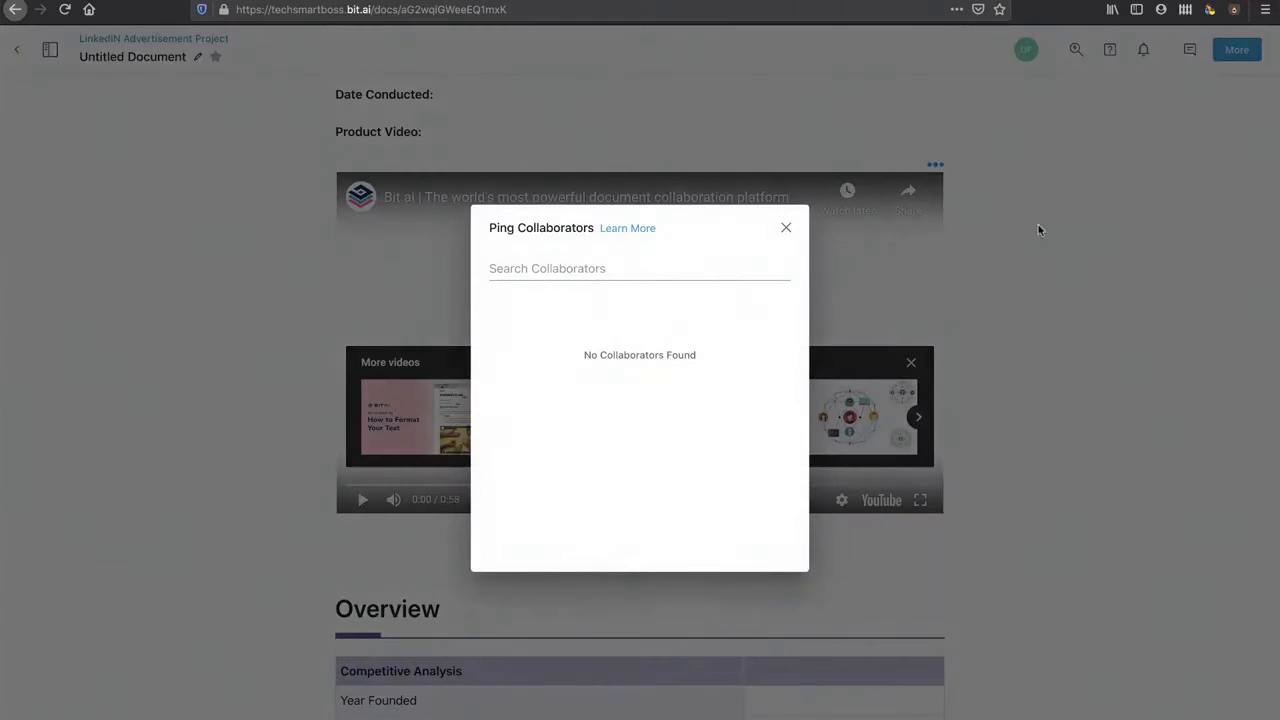
pyautogui.click(786, 228)
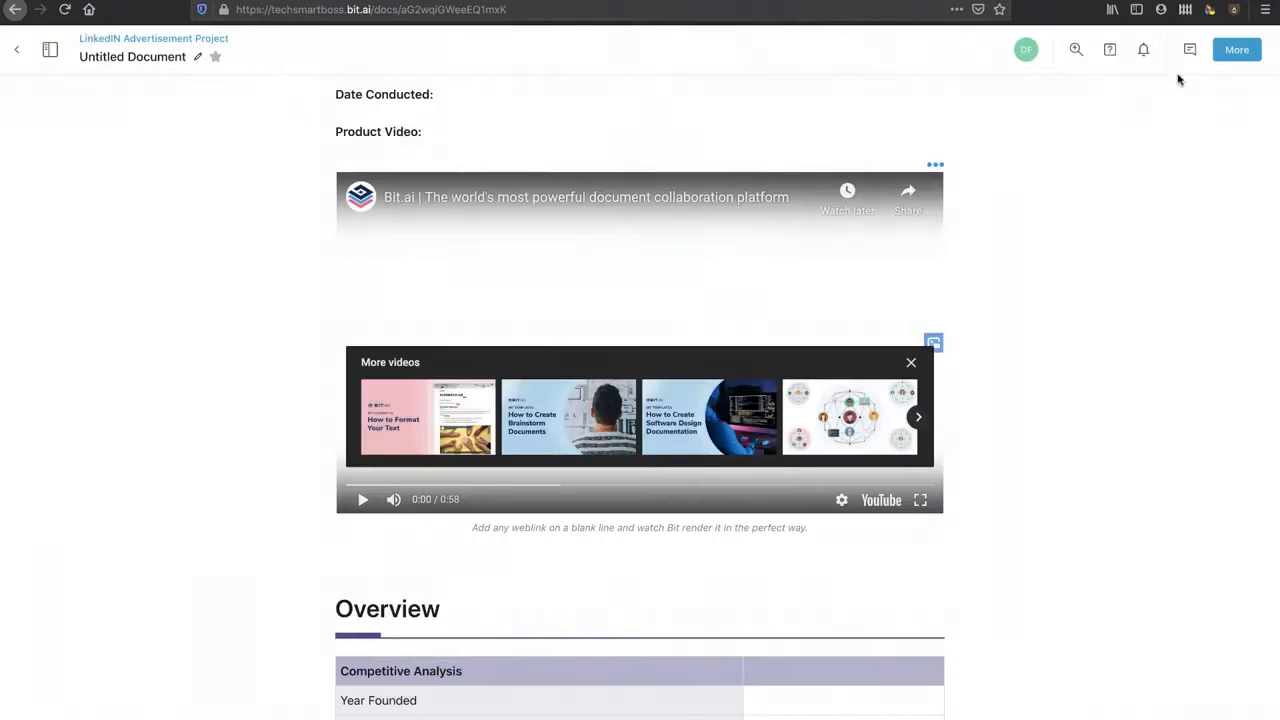
pyautogui.click(1236, 54)
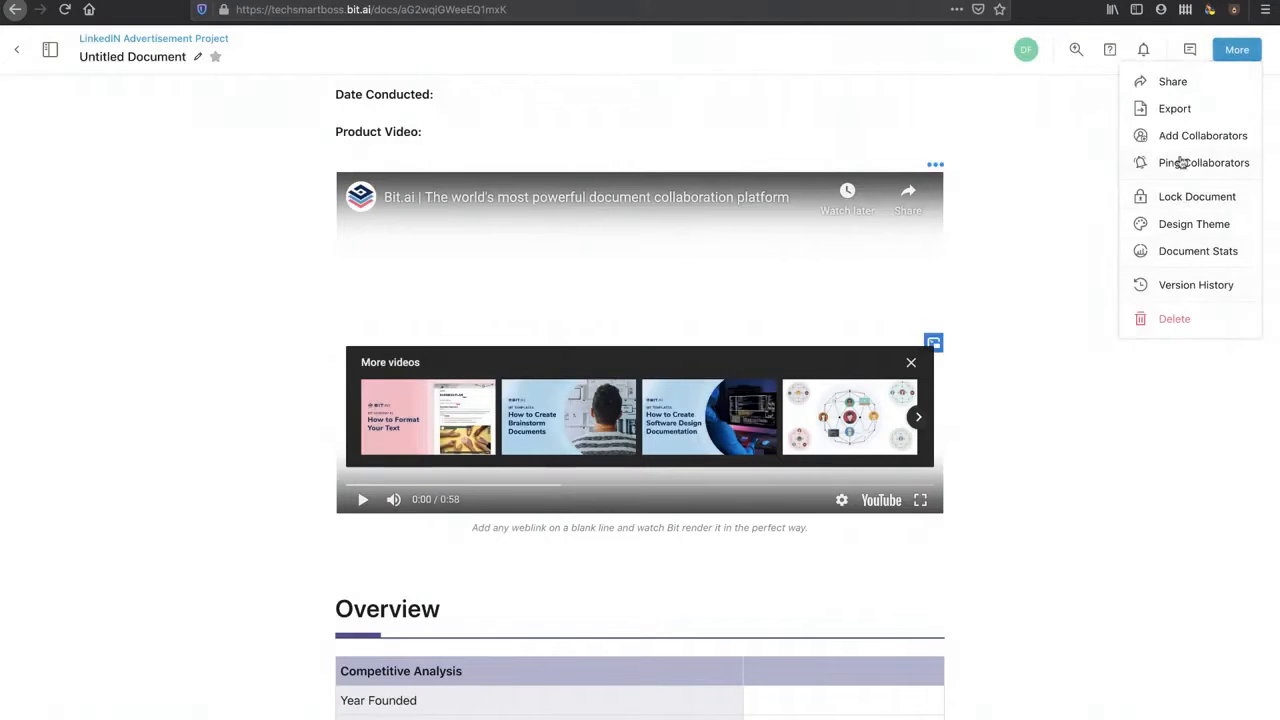
pyautogui.click(1165, 110)
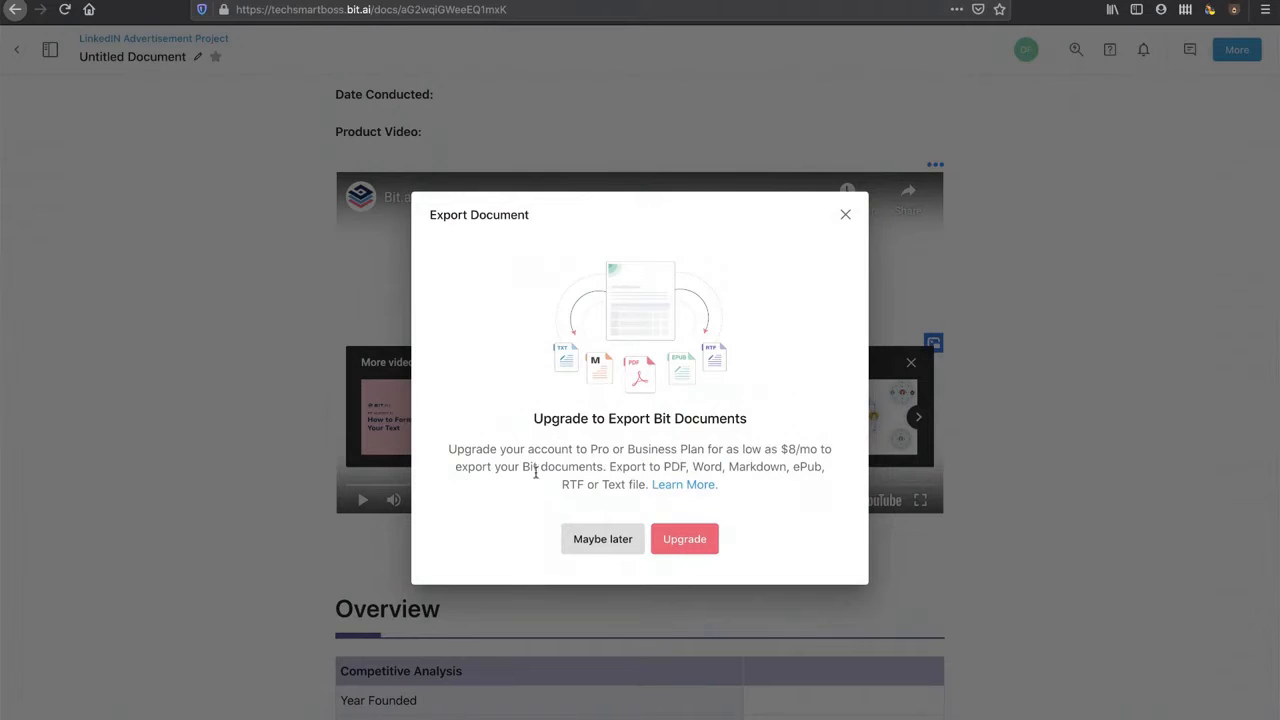
pyautogui.moveTo(662, 466); pyautogui.dragTo(802, 467)
pyautogui.click(708, 467)
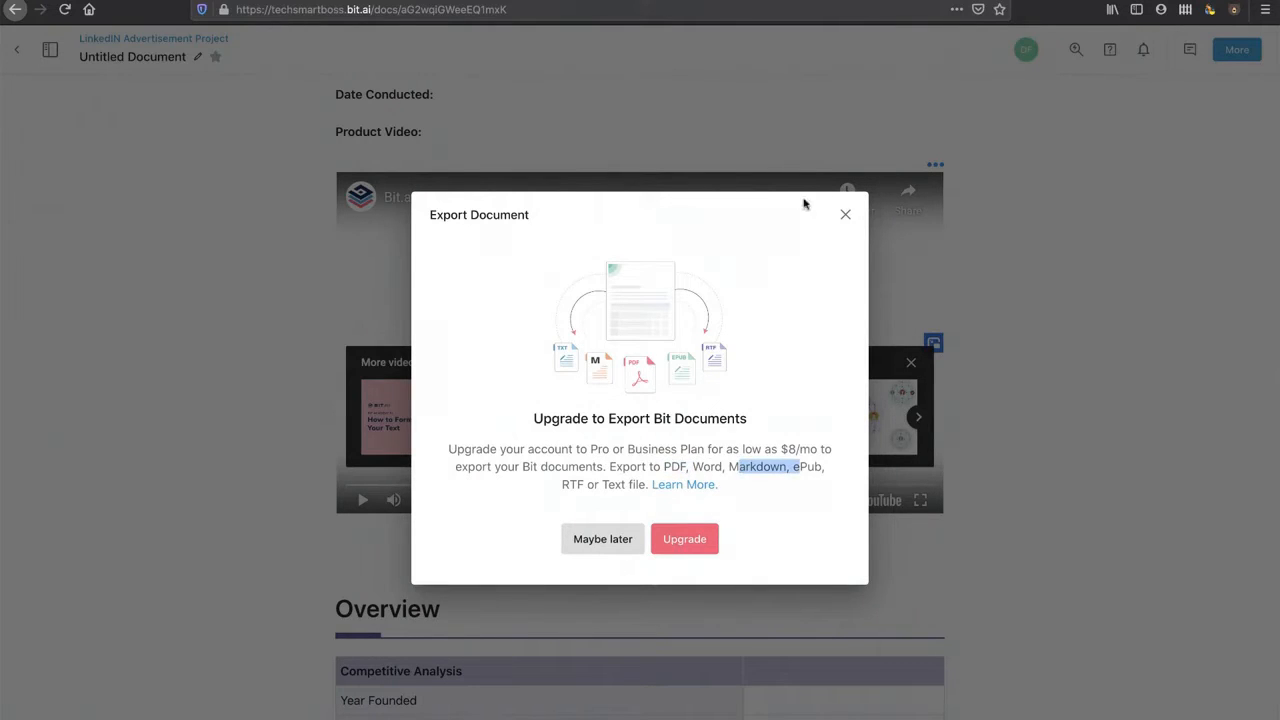
pyautogui.click(845, 214)
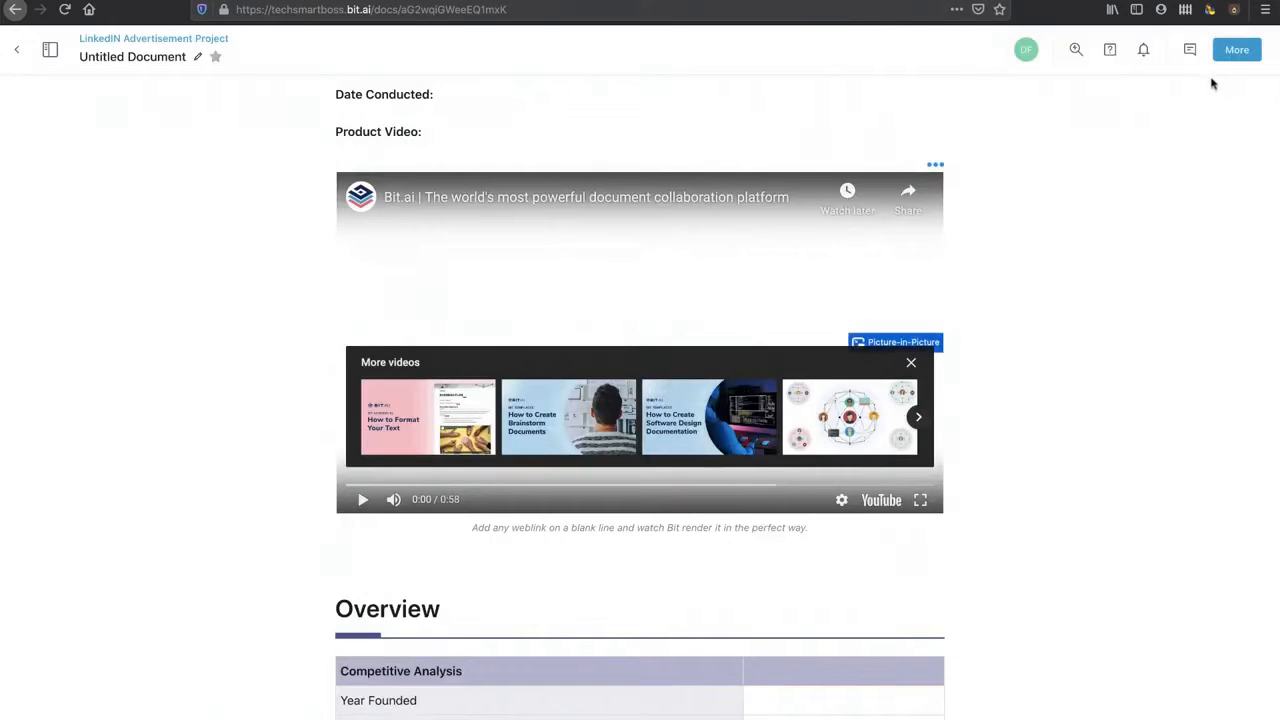
pyautogui.click(1237, 50)
pyautogui.scroll(1, 1183, 248)
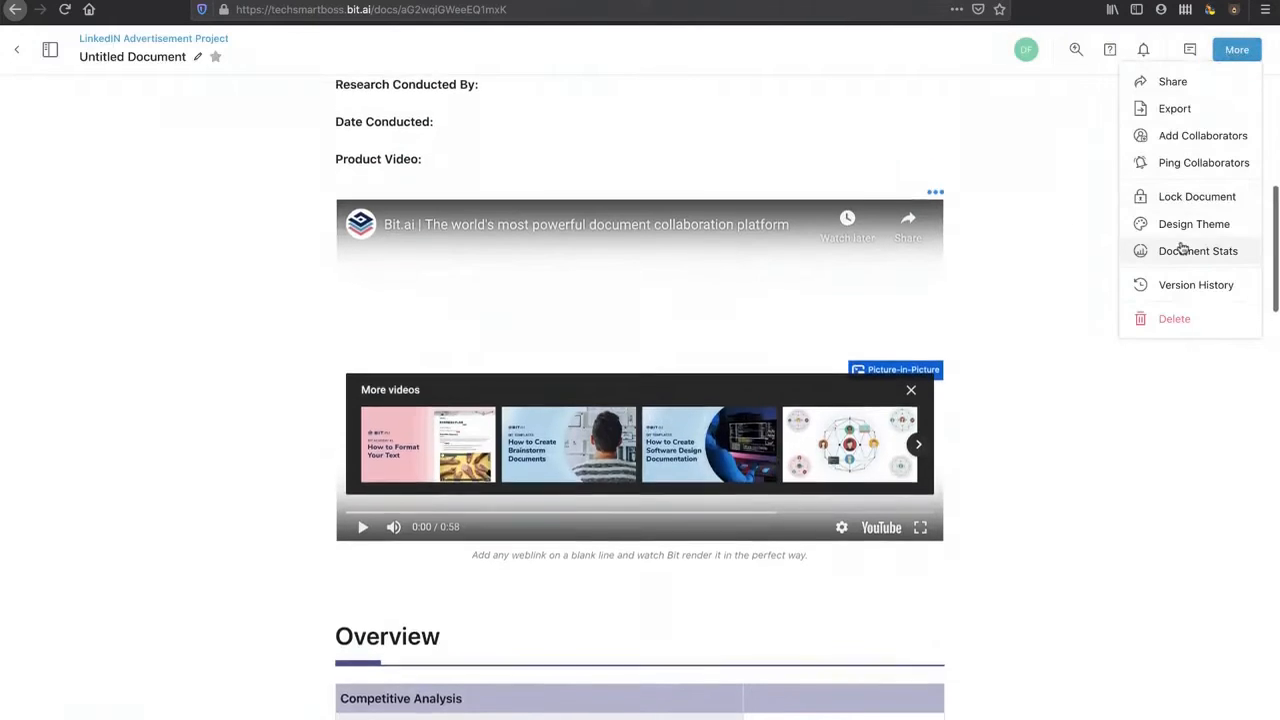
pyautogui.click(1188, 80)
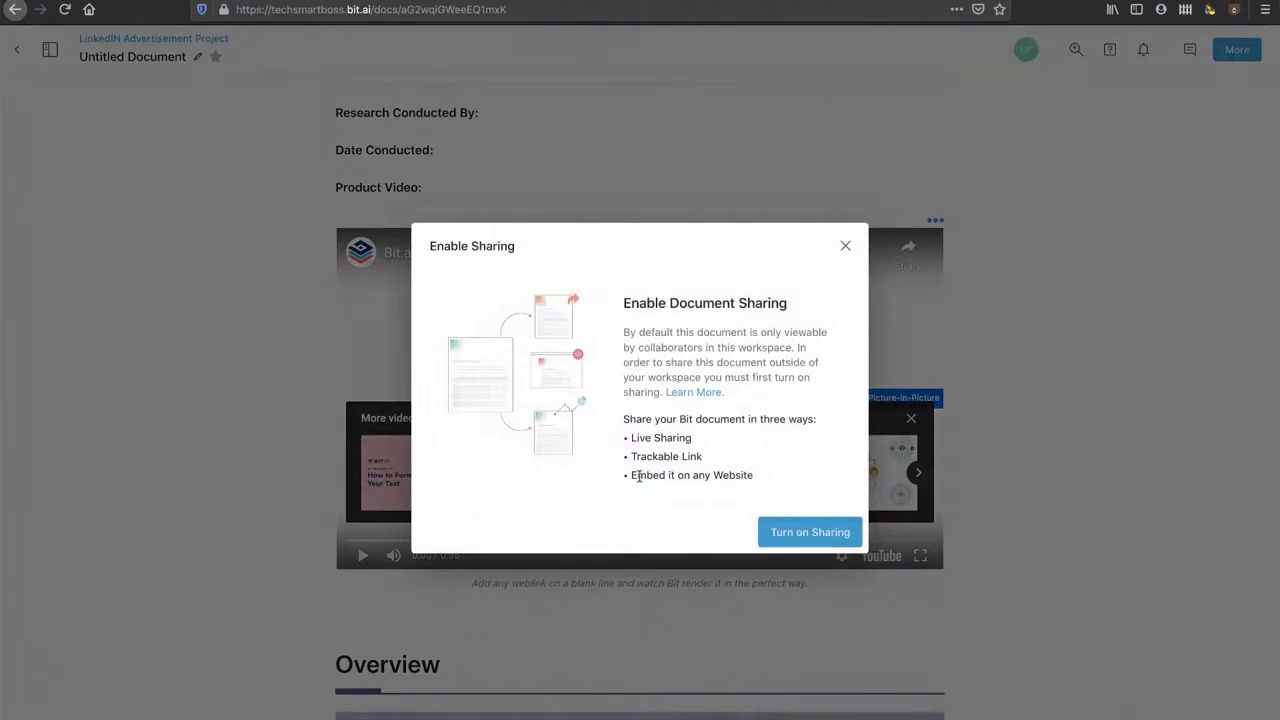
pyautogui.click(846, 248)
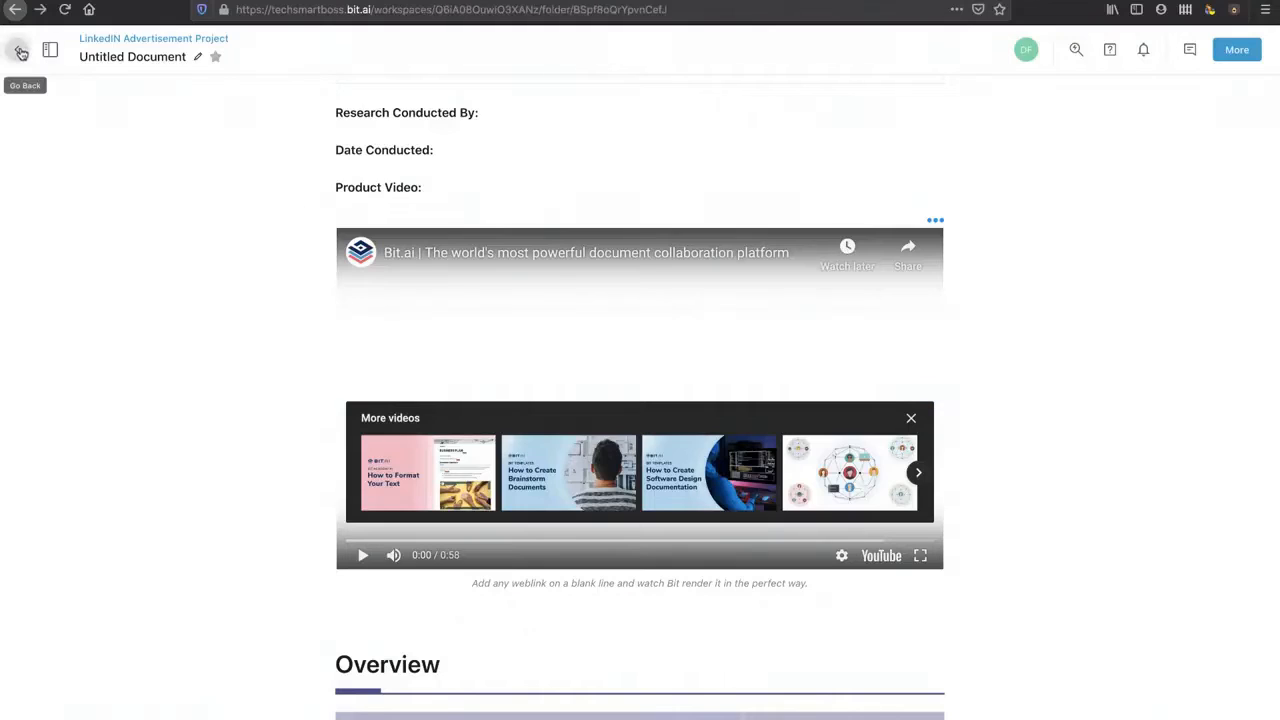
# Step: Go back to Test Folder and view Trackable Links, highlighting the Lead Capture Form and Password Protection bullets
pyautogui.click(28, 56)
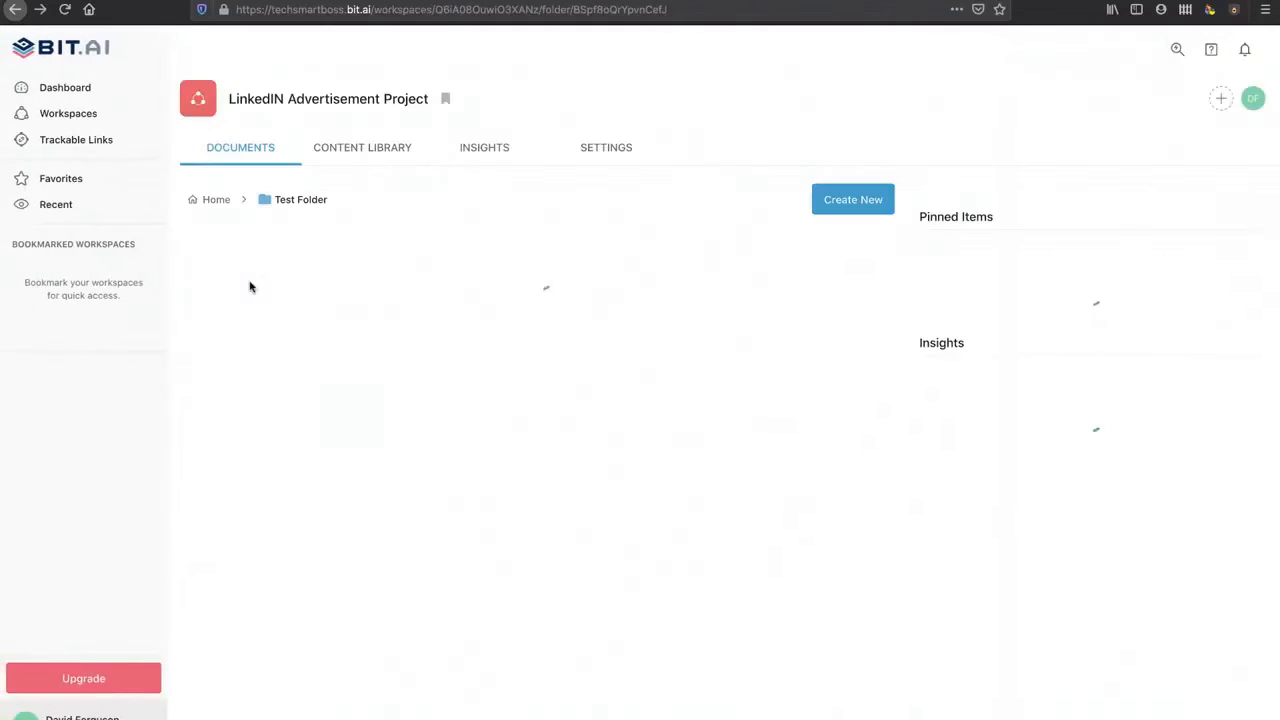
pyautogui.click(84, 145)
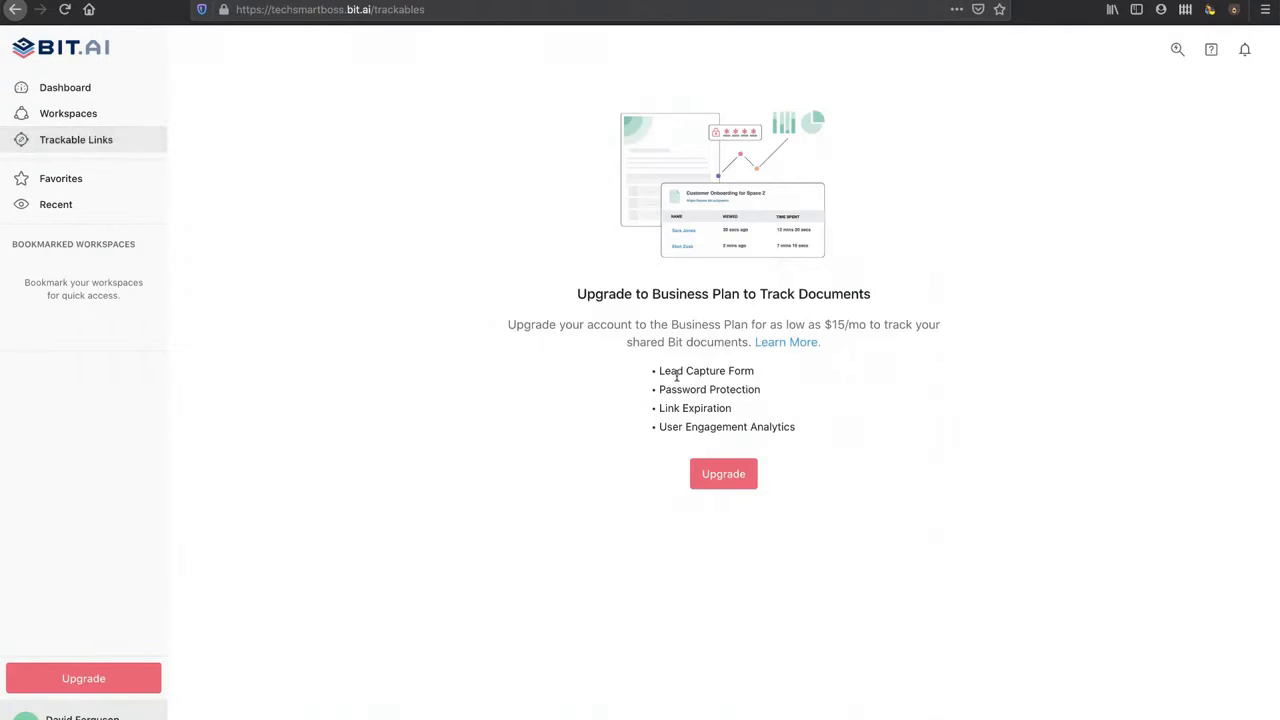
pyautogui.moveTo(670, 374); pyautogui.dragTo(760, 371)
pyautogui.moveTo(682, 390); pyautogui.dragTo(756, 391)
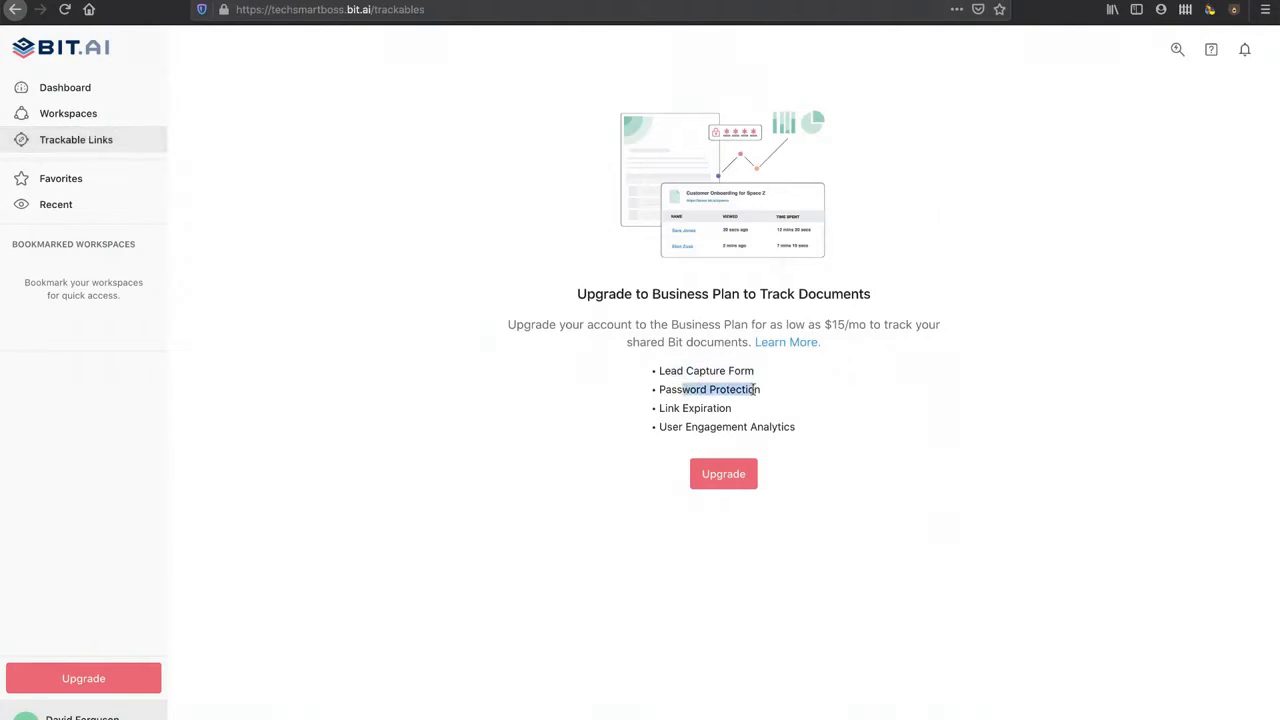
# Step: Open the LinkedIN Advertisement Project workspace from Workspaces and choose Create New
pyautogui.click(86, 115)
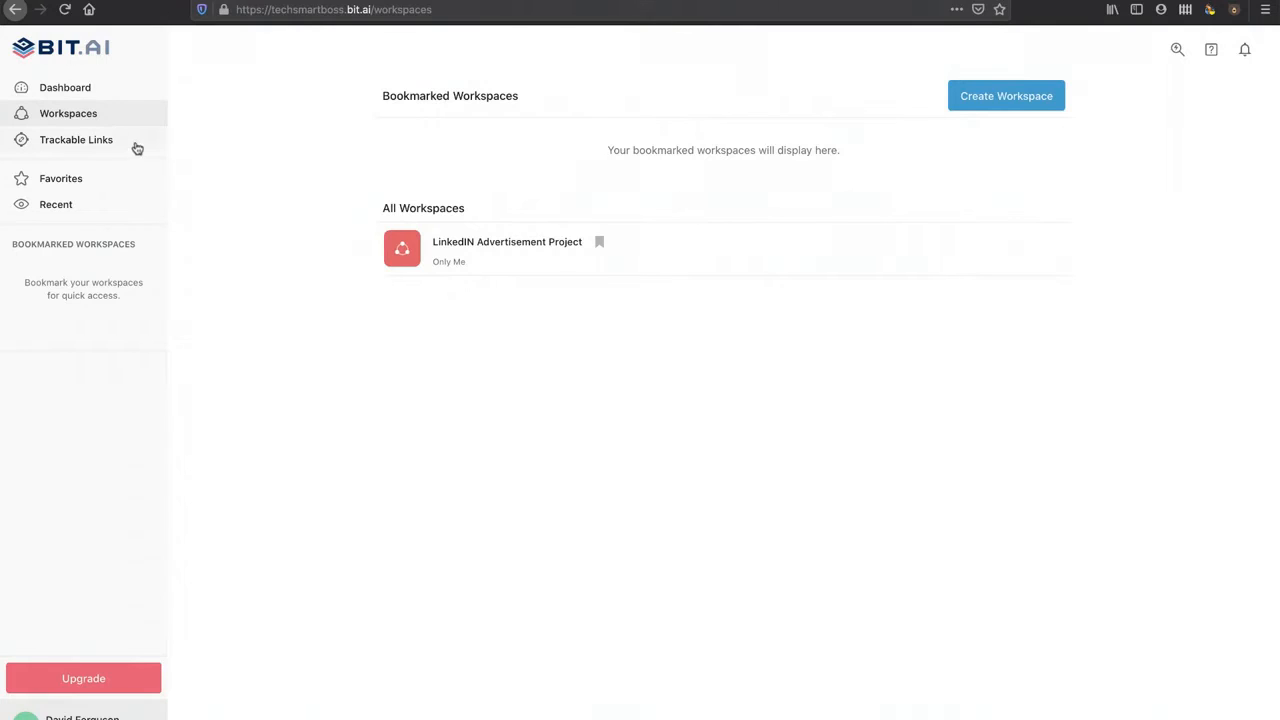
pyautogui.click(474, 247)
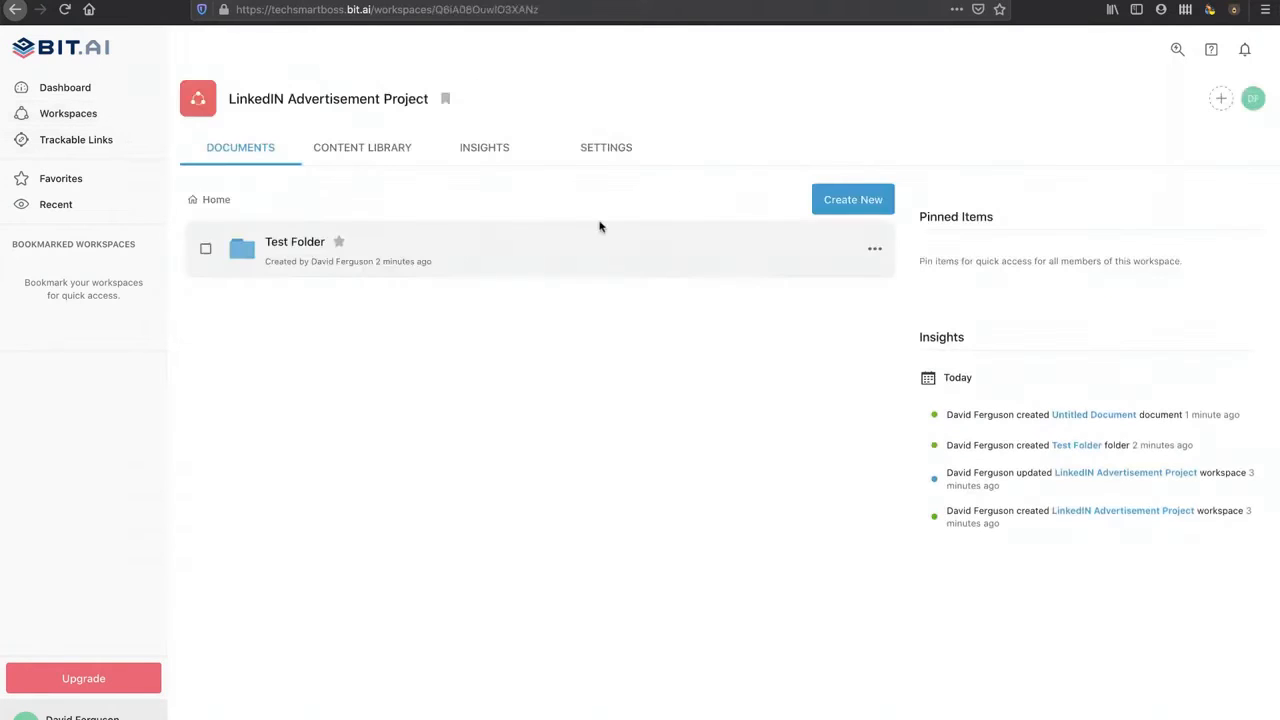
pyautogui.click(850, 199)
# Step: Create a blank document with a Heading 1 title 'Marketing Plan' and an empty line below
pyautogui.click(826, 235)
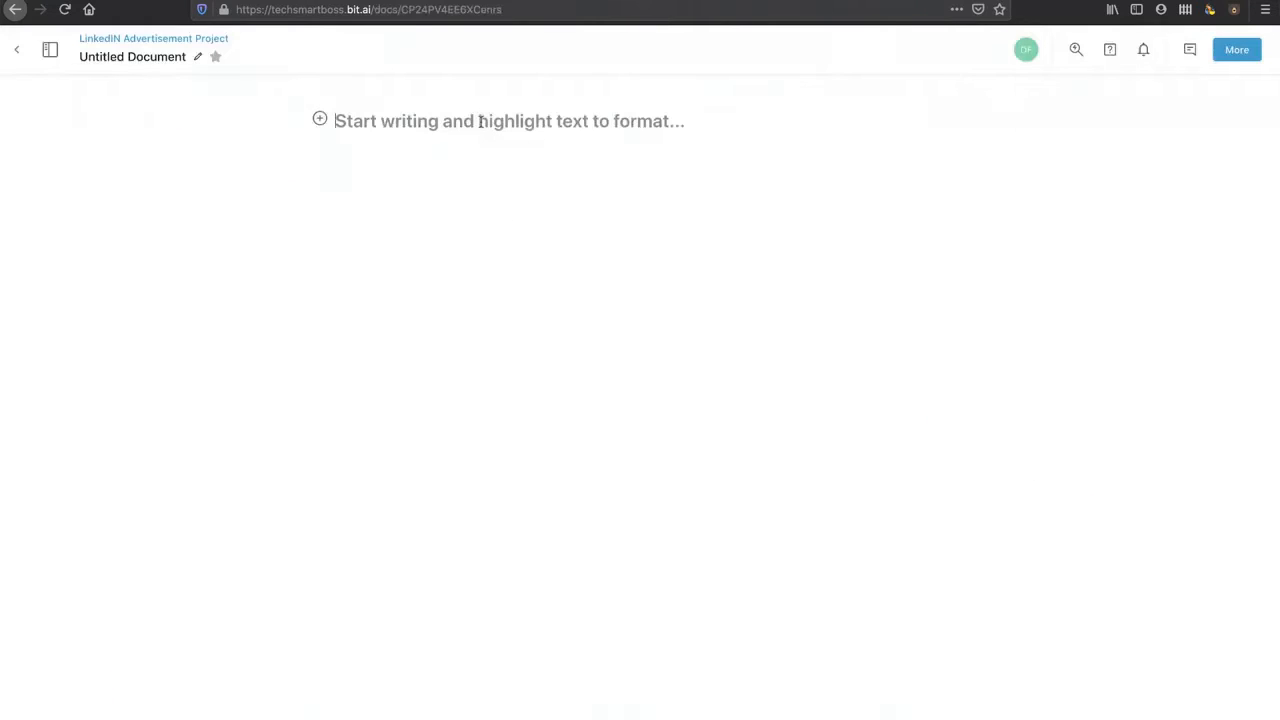
pyautogui.write('Ma')
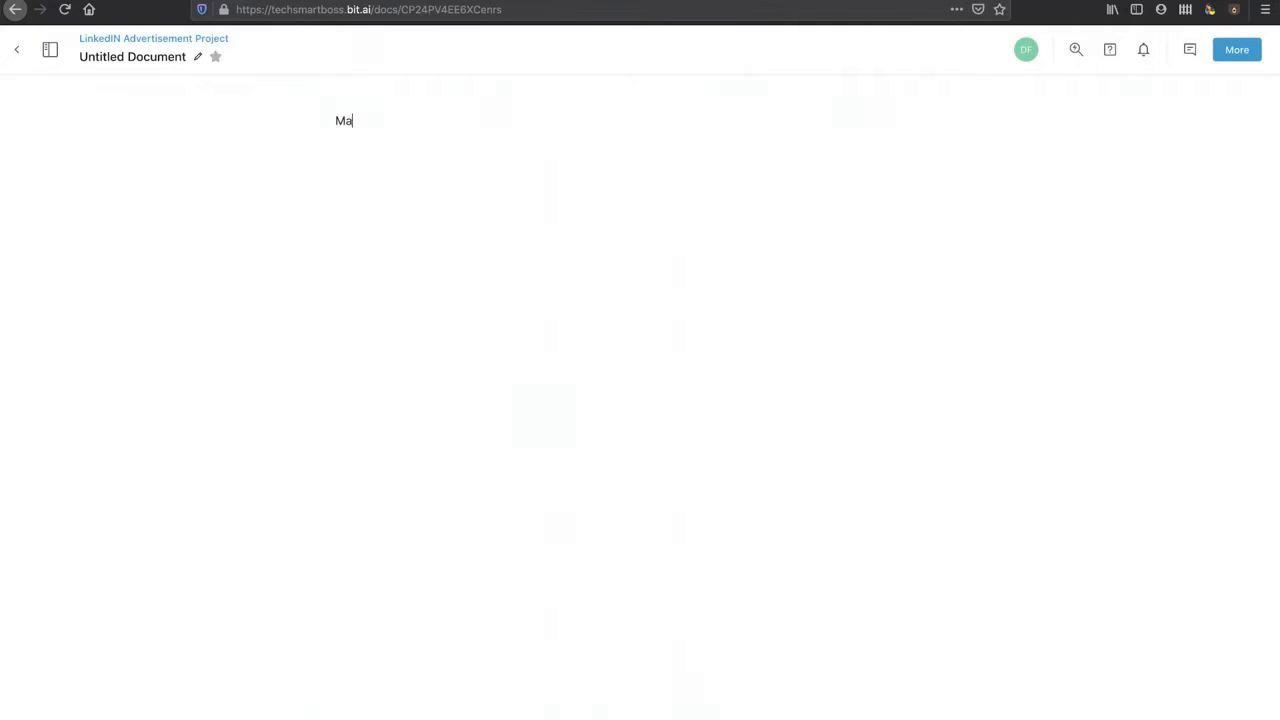
pyautogui.write('rkeitng')
pyautogui.tripleClick(380, 119)
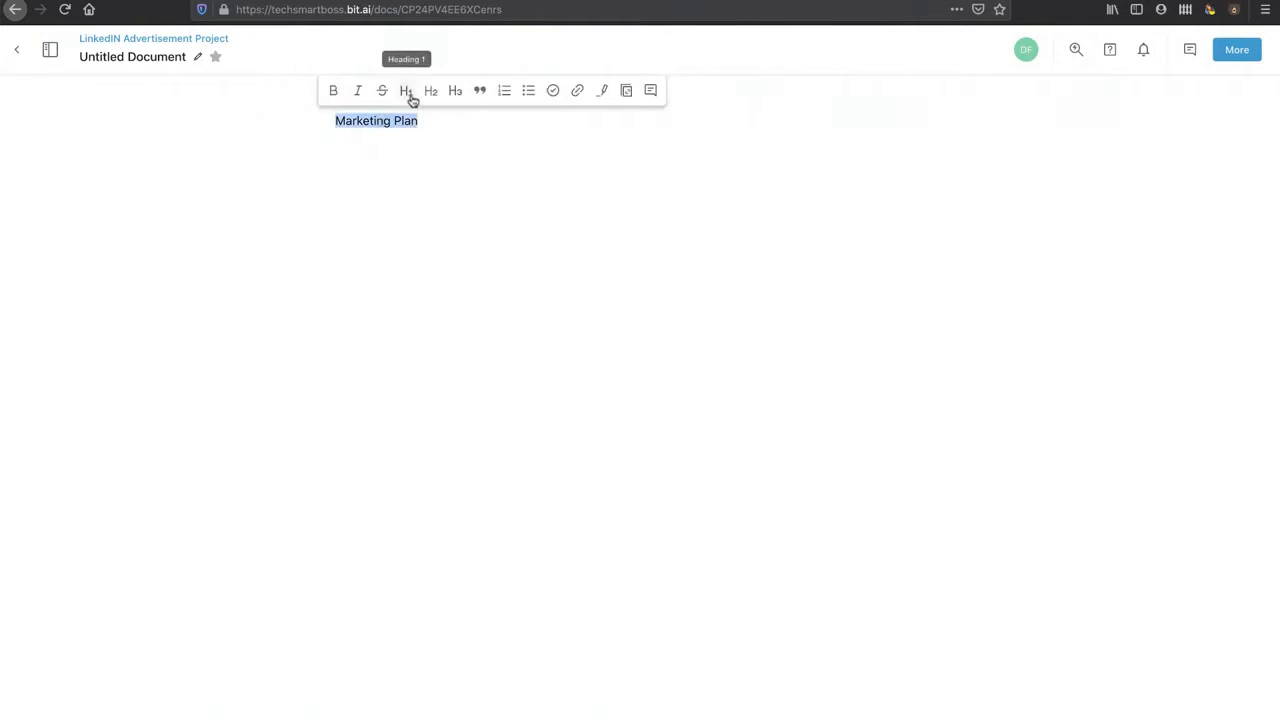
pyautogui.click(406, 91)
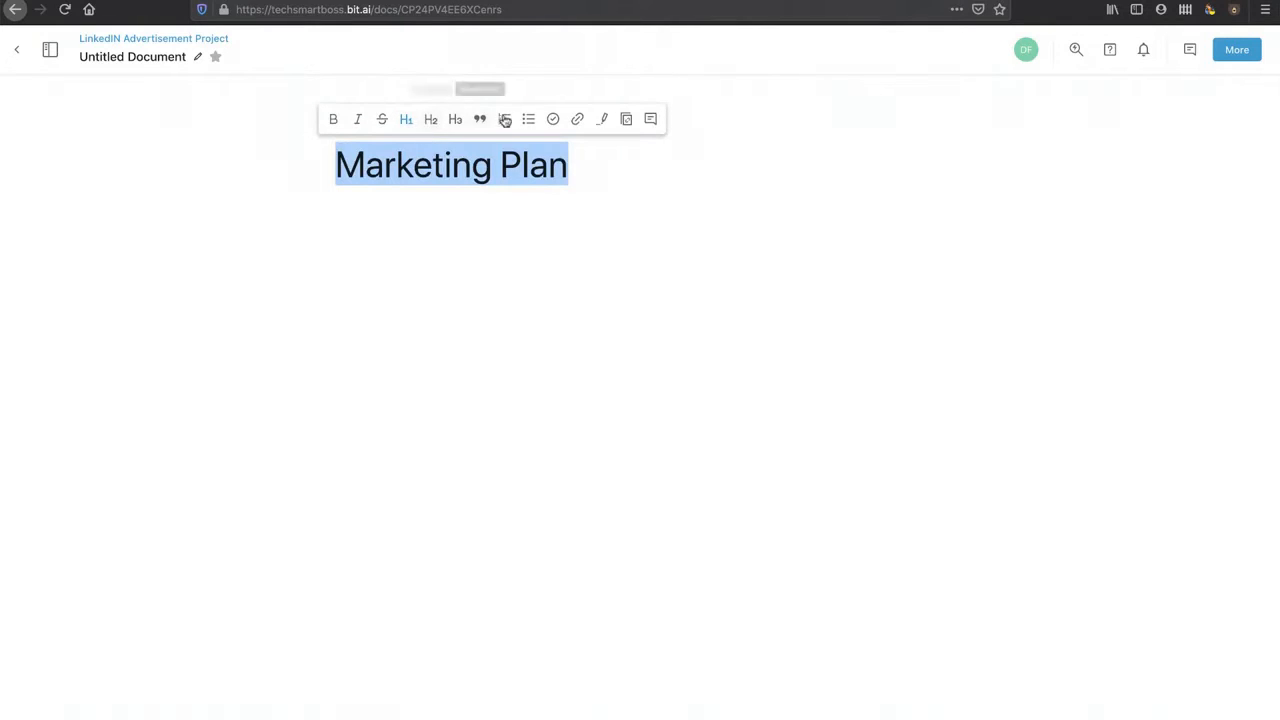
pyautogui.click(592, 180)
pyautogui.press('Return')
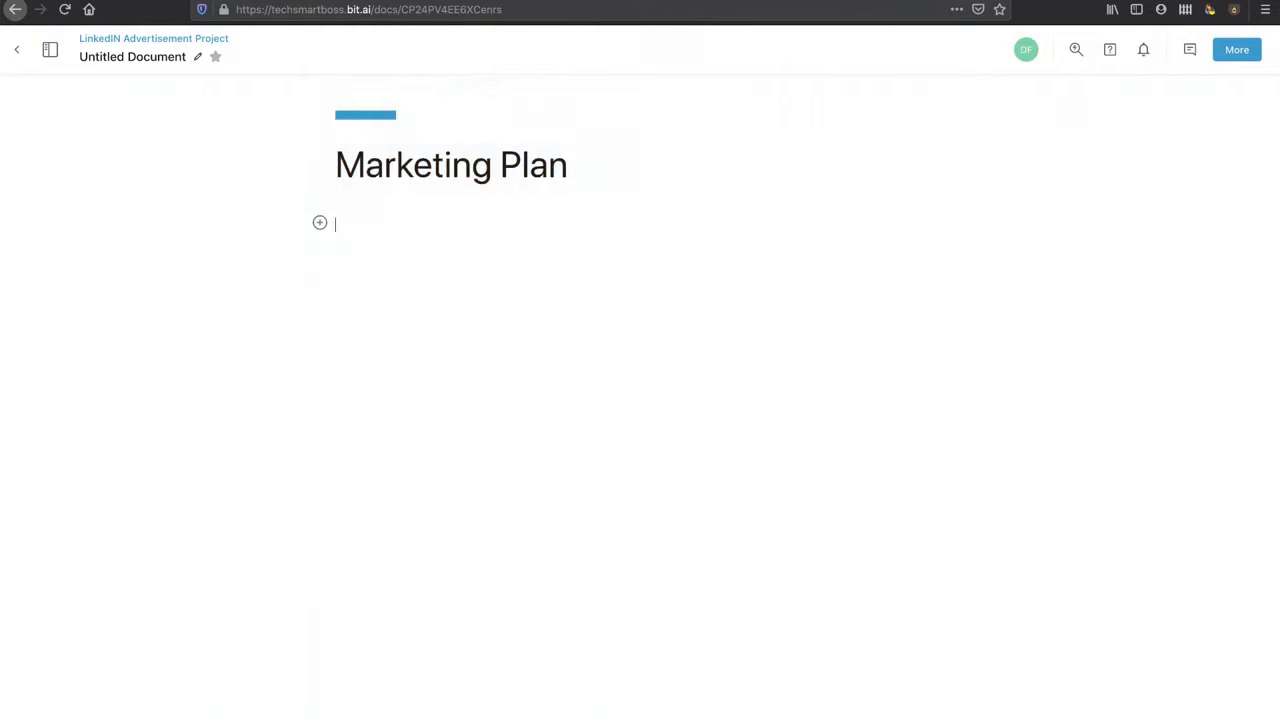
pyautogui.click(320, 223)
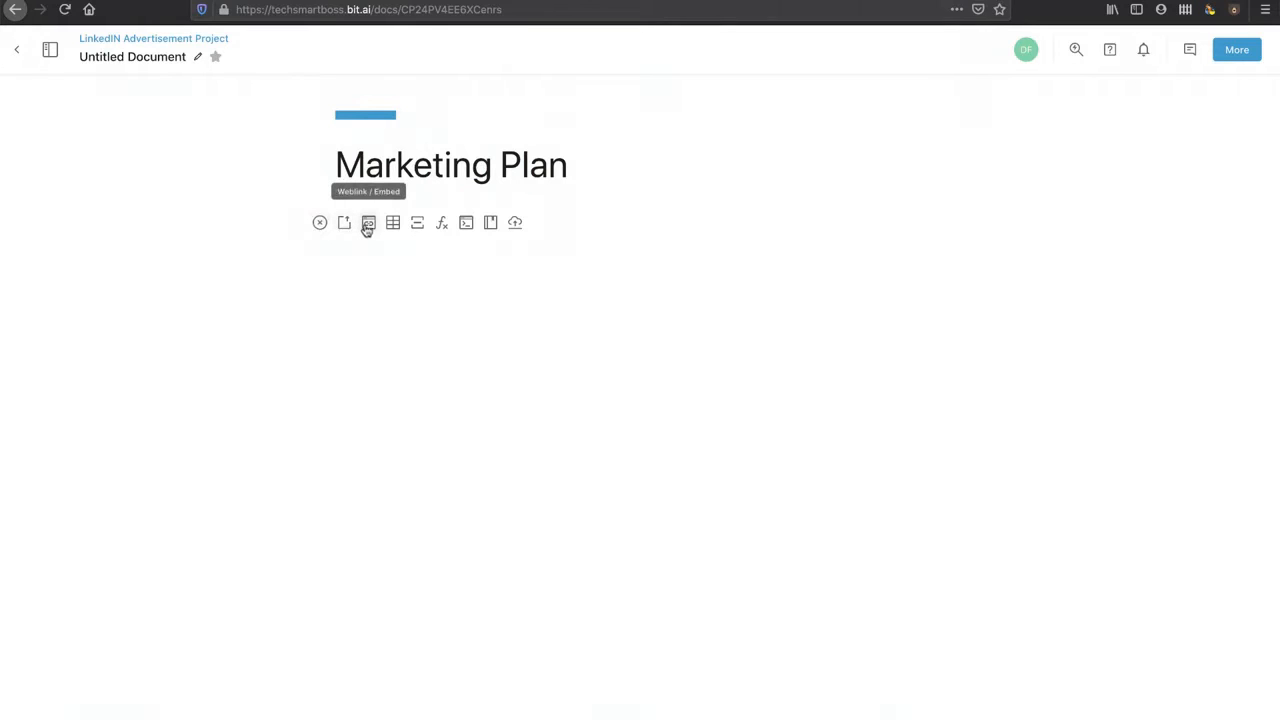
pyautogui.click(369, 224)
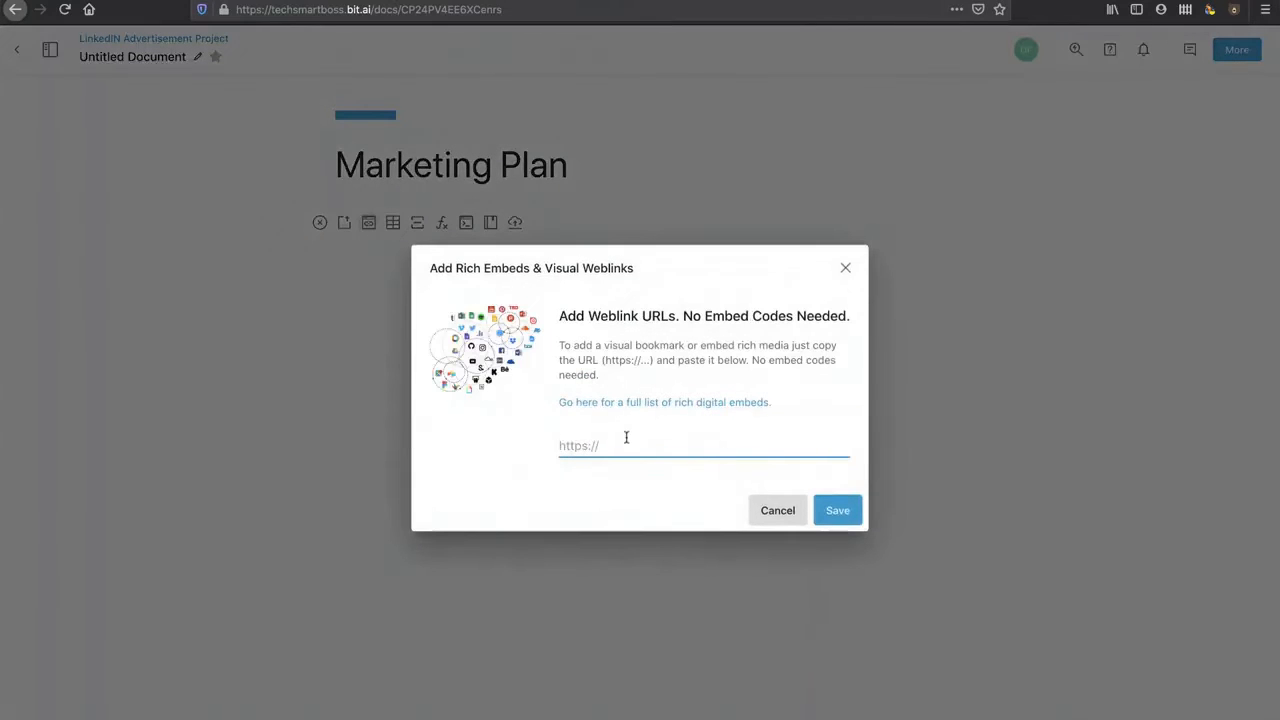
pyautogui.write('https://t')
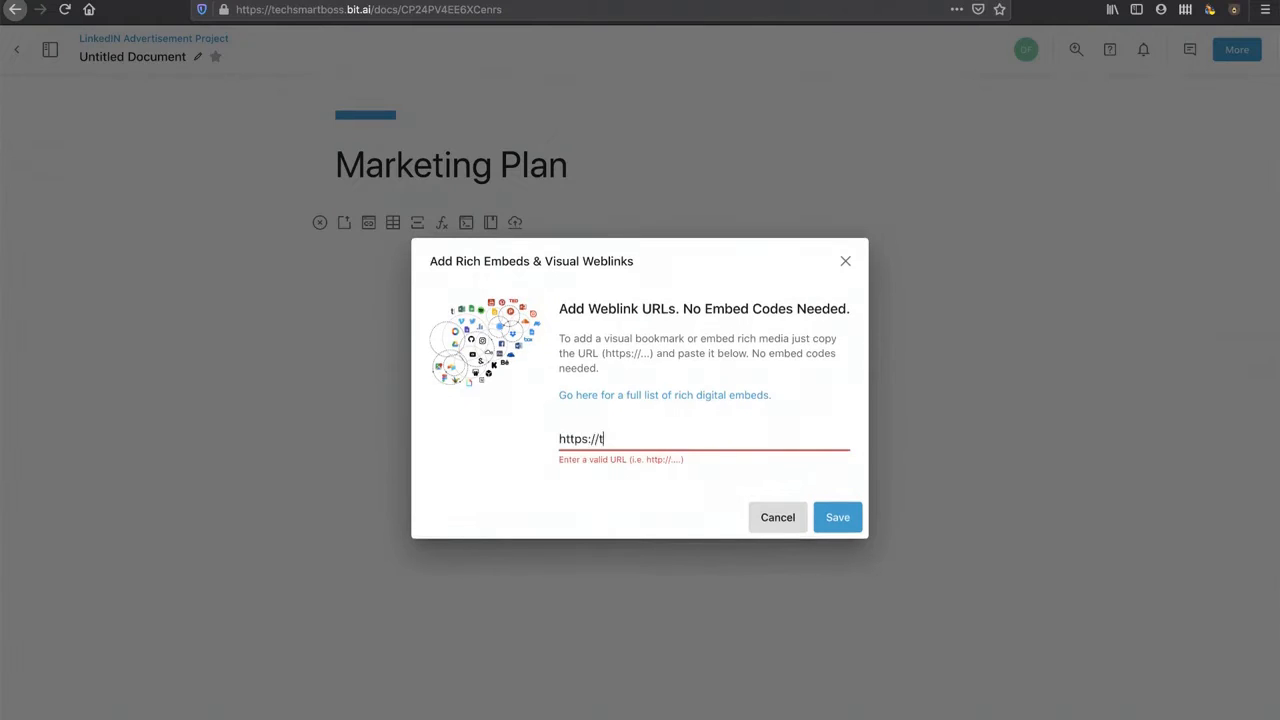
pyautogui.write('echsmartboss.com')
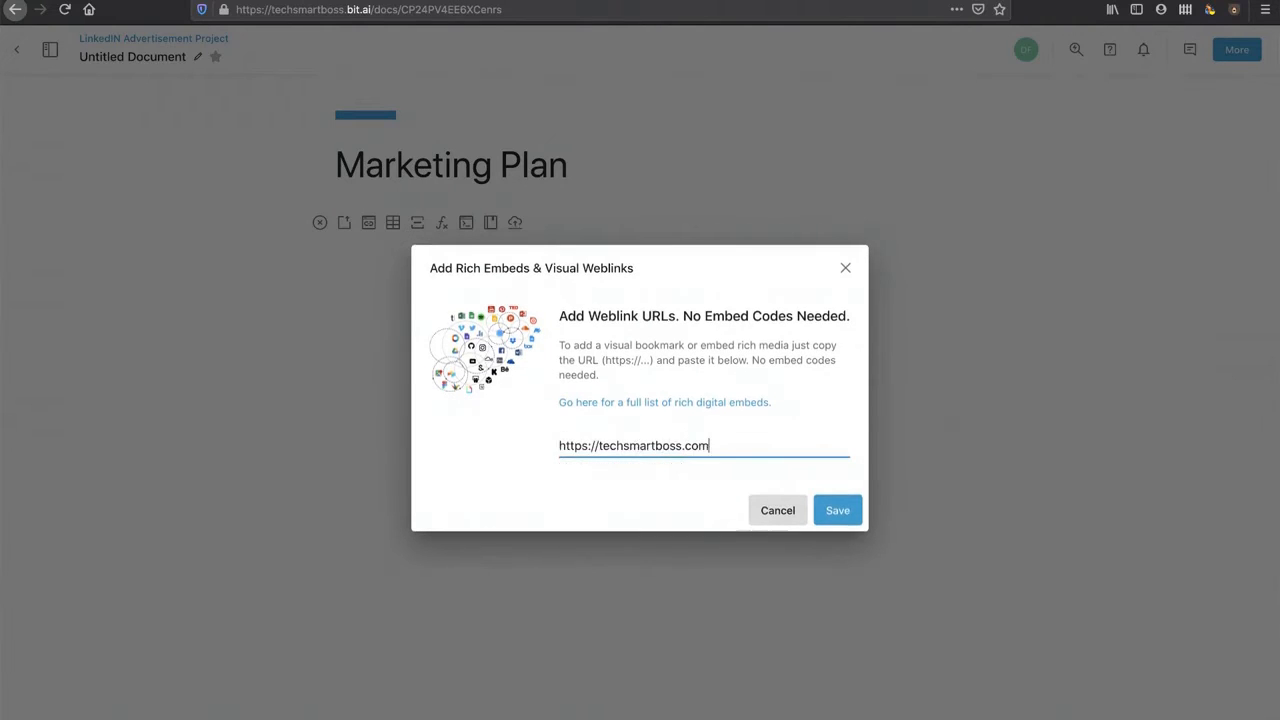
pyautogui.click(856, 511)
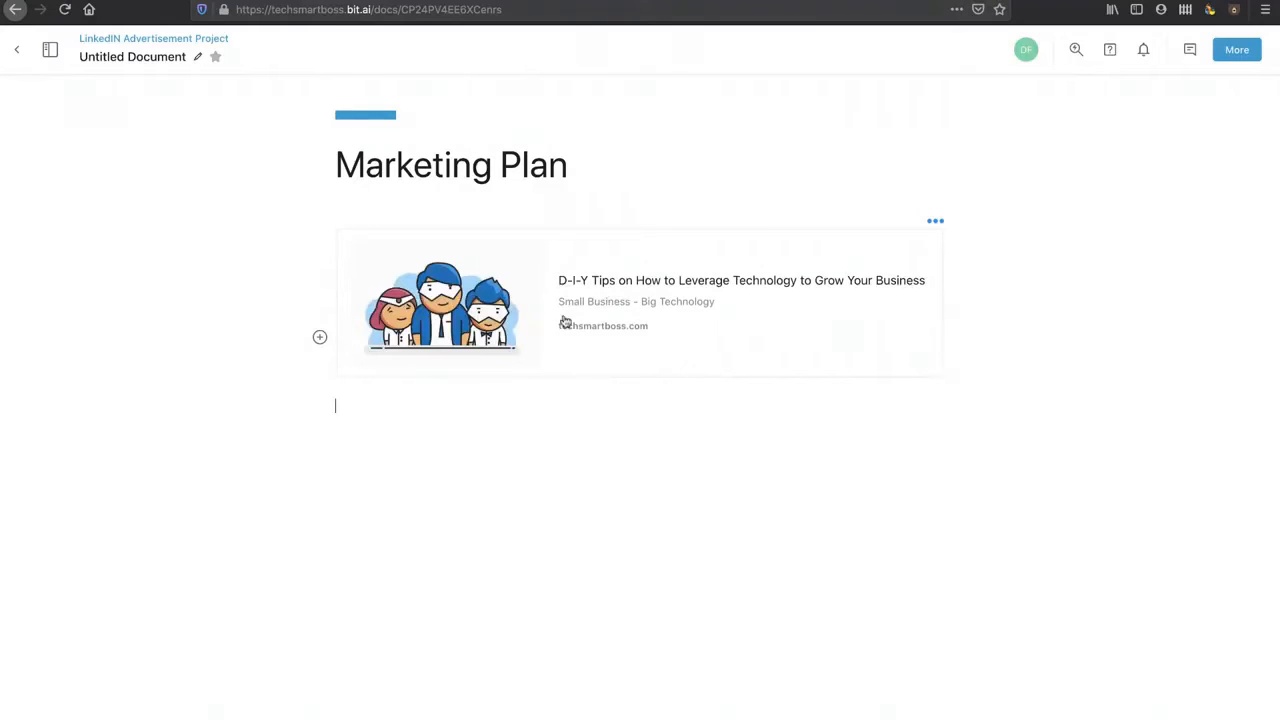
pyautogui.press('Return')
pyautogui.click(320, 441)
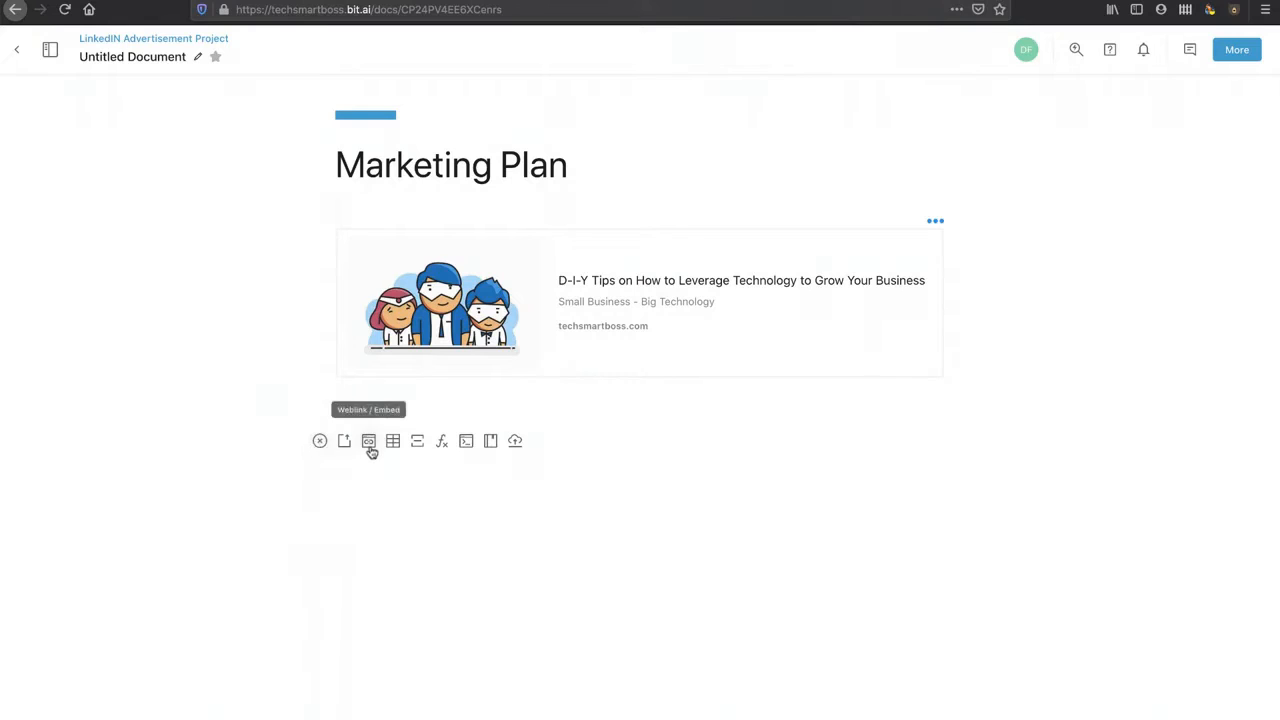
# Step: Insert a divider, an e = mc² math equation block, and an empty code block below the link card
pyautogui.click(418, 442)
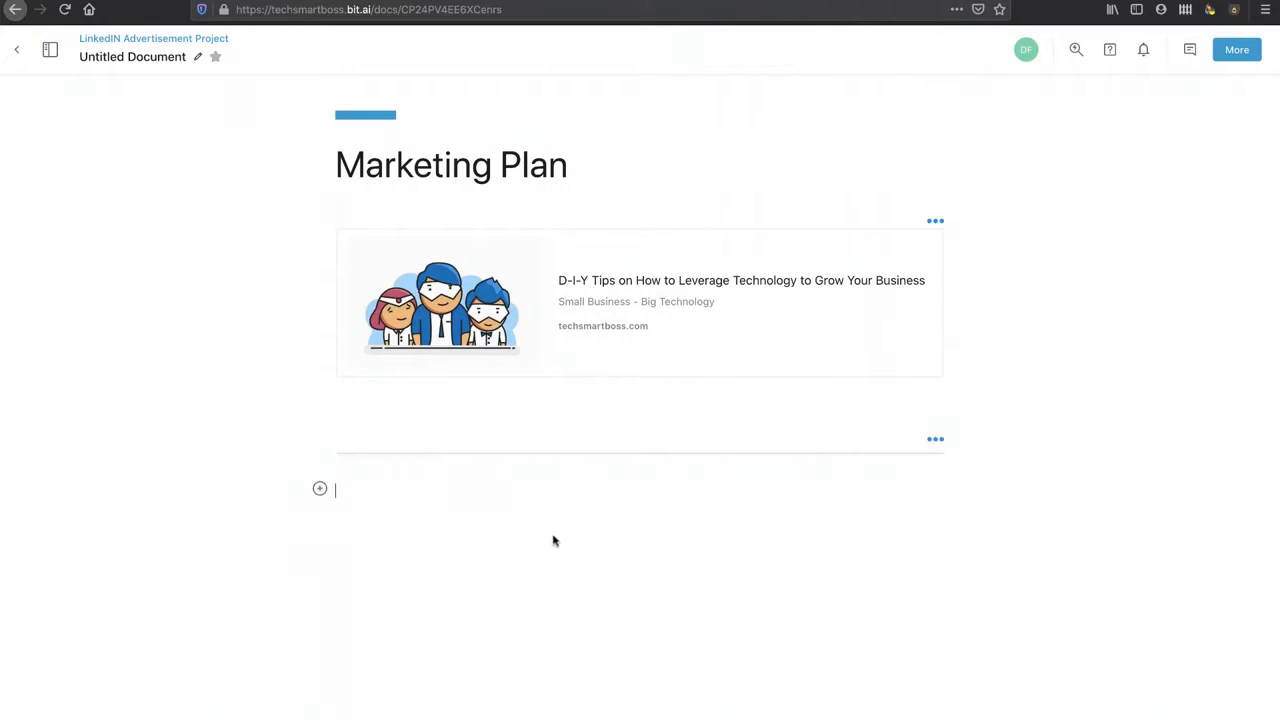
pyautogui.click(320, 488)
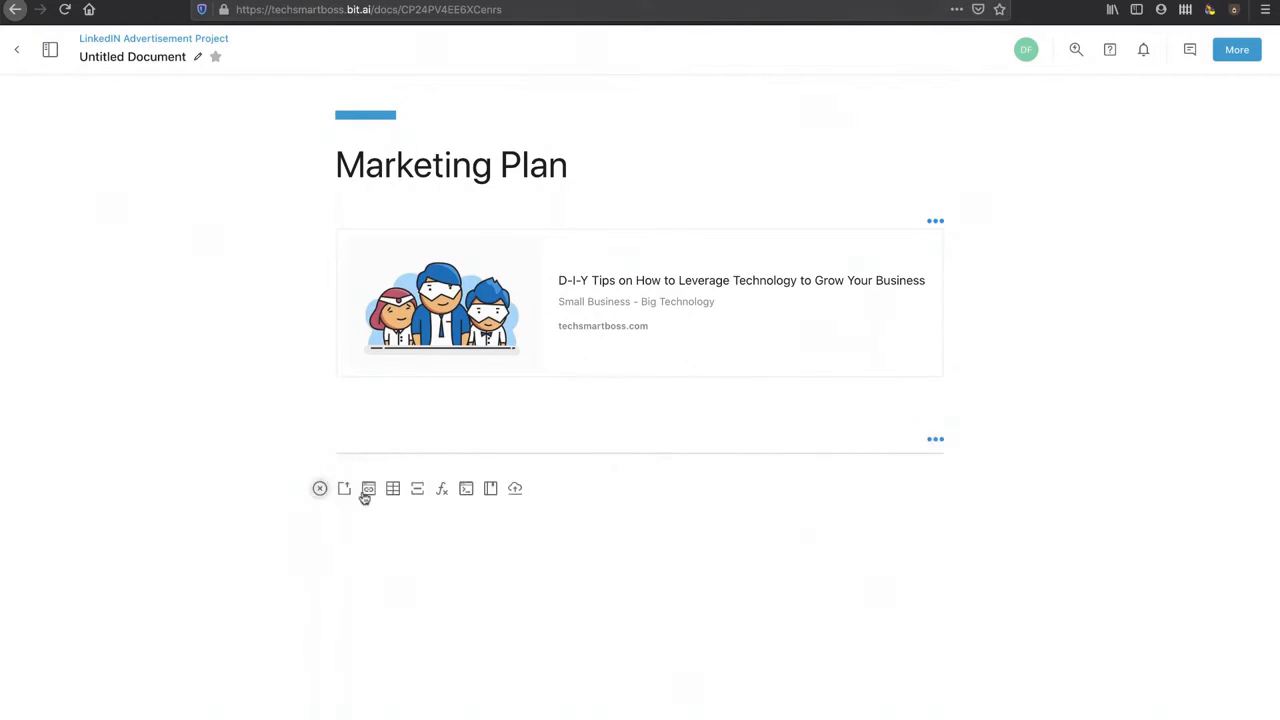
pyautogui.click(443, 489)
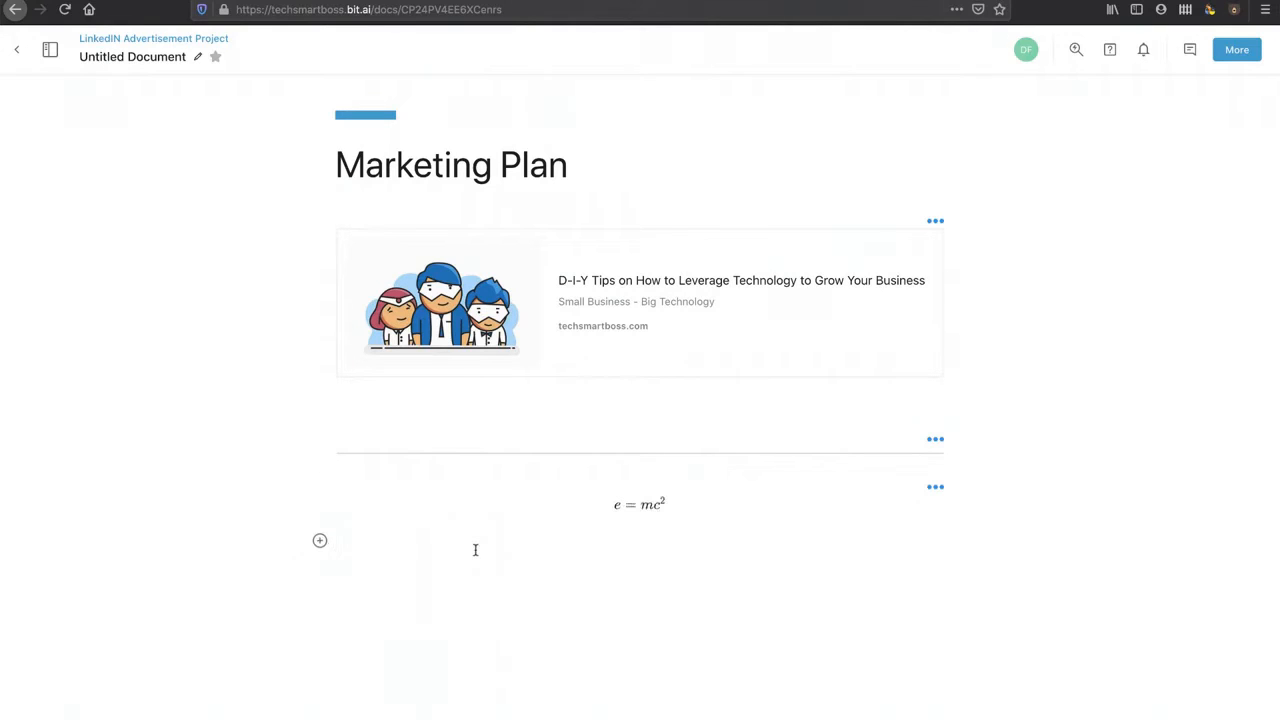
pyautogui.write('e = mc')
pyautogui.click(320, 579)
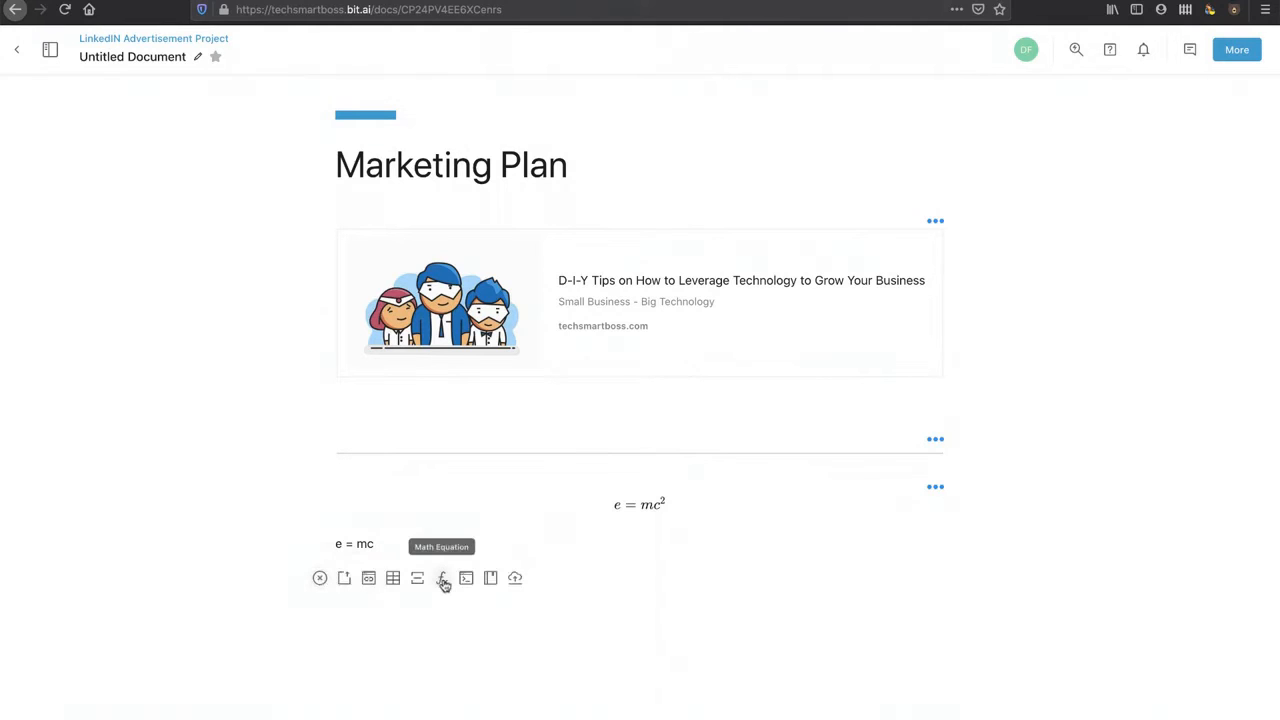
pyautogui.click(467, 579)
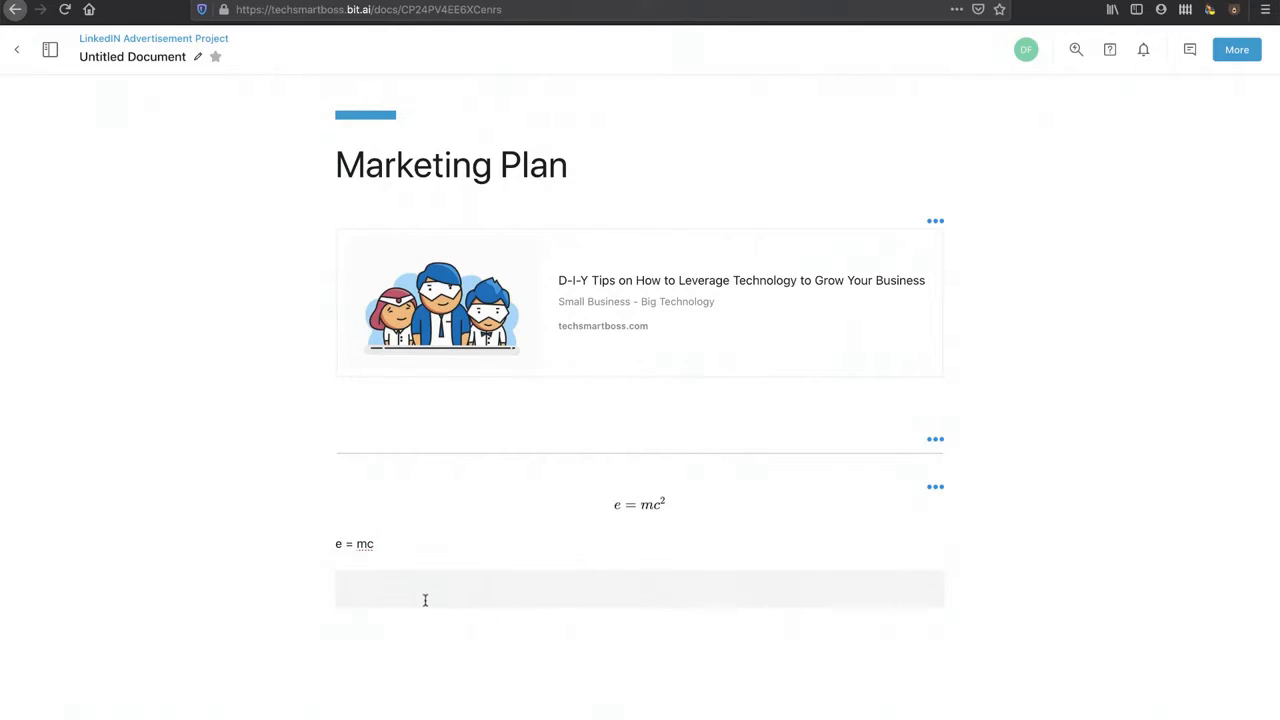
pyautogui.press('Return')
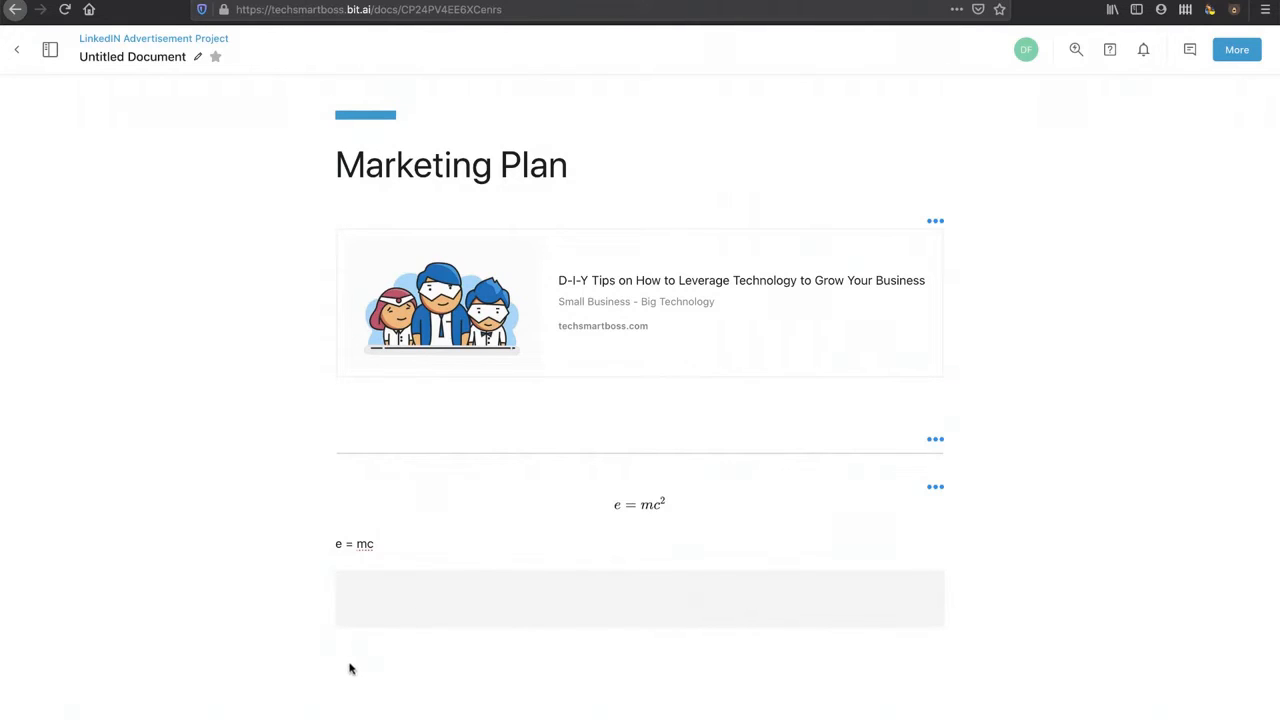
pyautogui.press('Return')
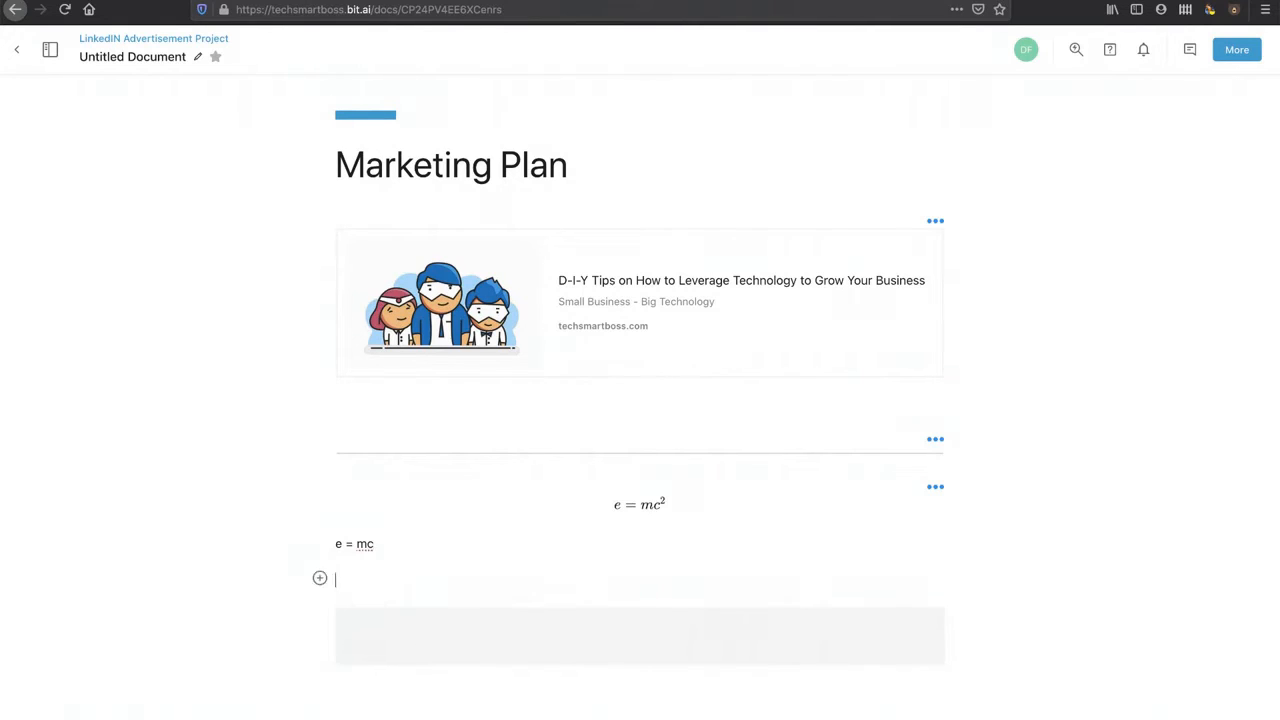
pyautogui.click(319, 581)
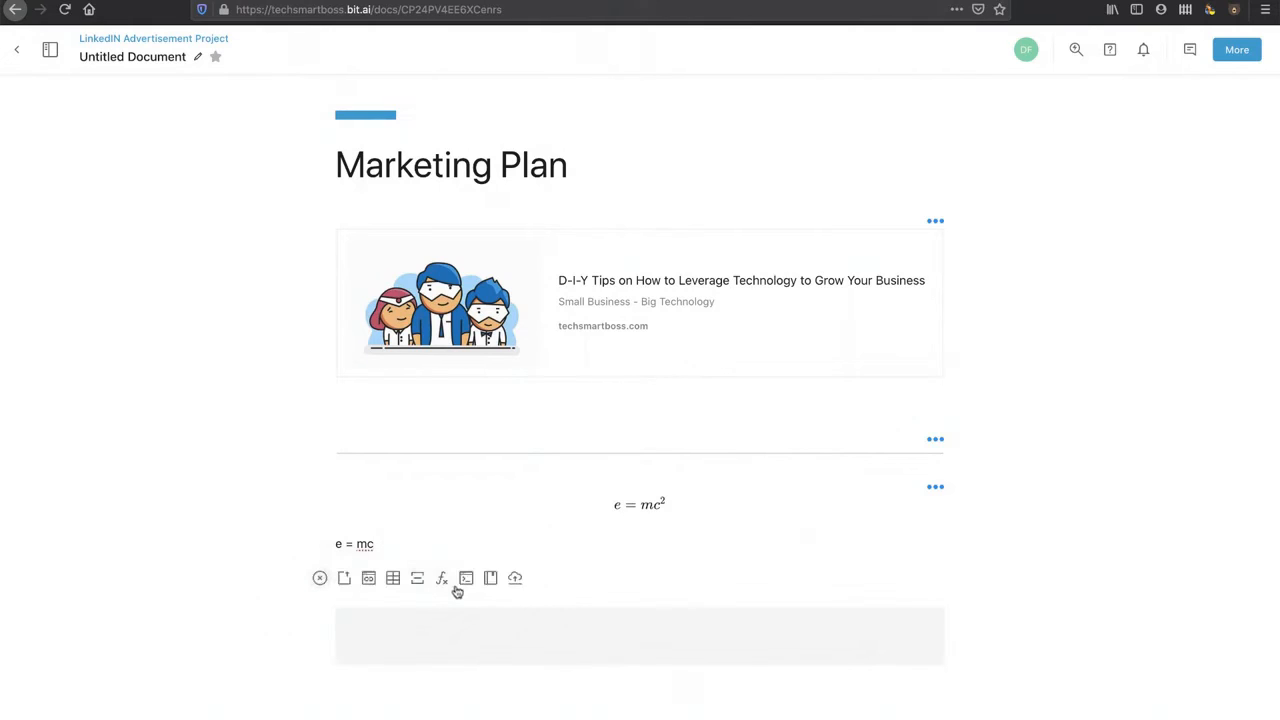
# Step: Search Giphy for 'homer simpson in bush' and insert the Homer backing-into-bush GIF
pyautogui.click(515, 578)
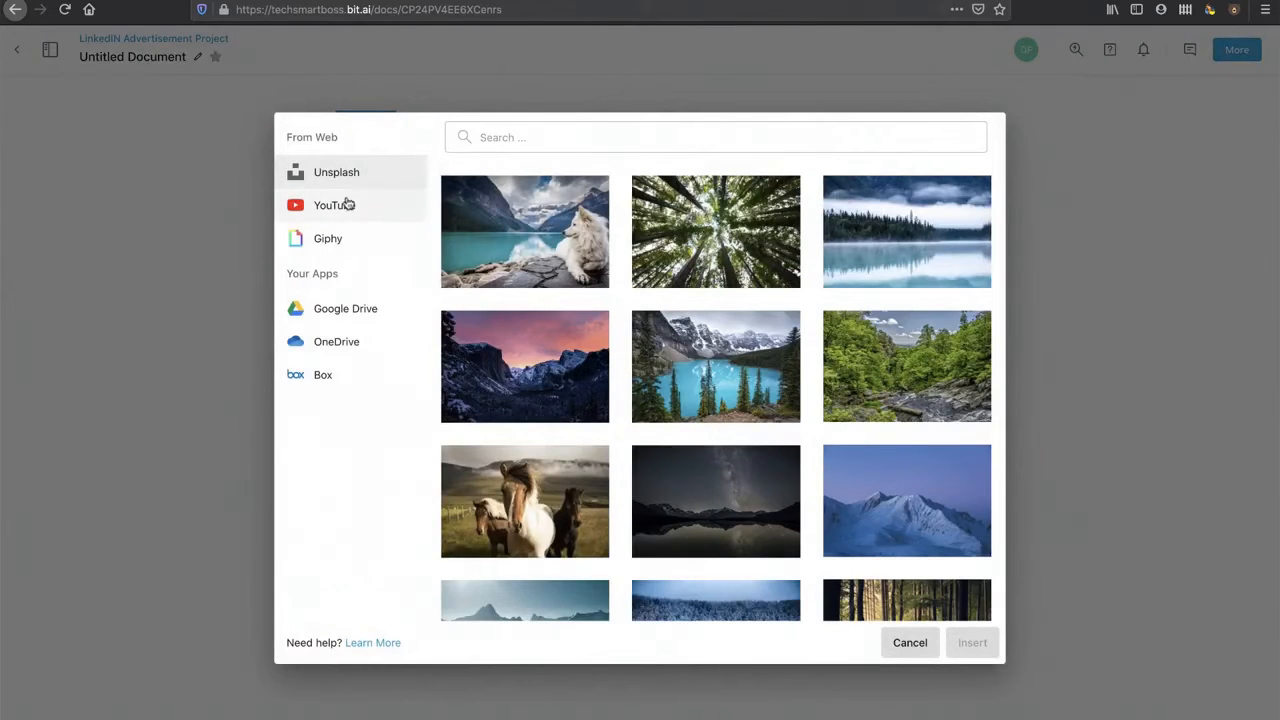
pyautogui.click(322, 245)
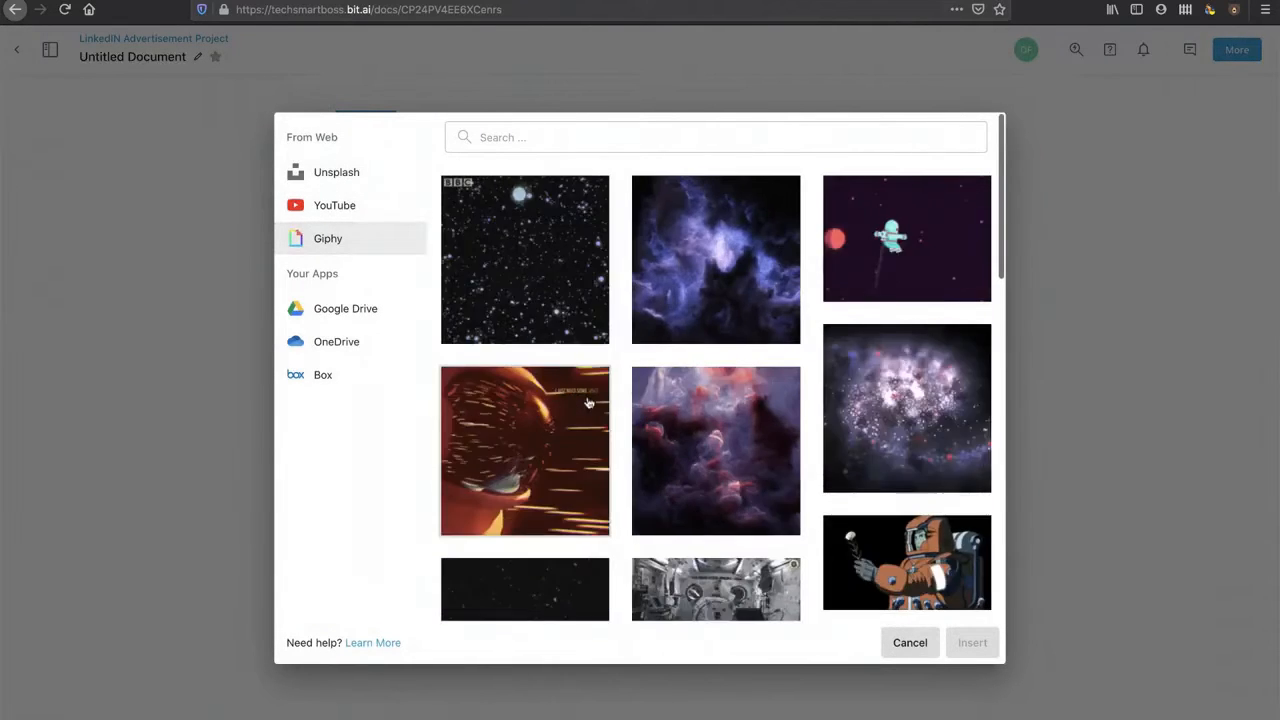
pyautogui.click(686, 142)
pyautogui.write('ho')
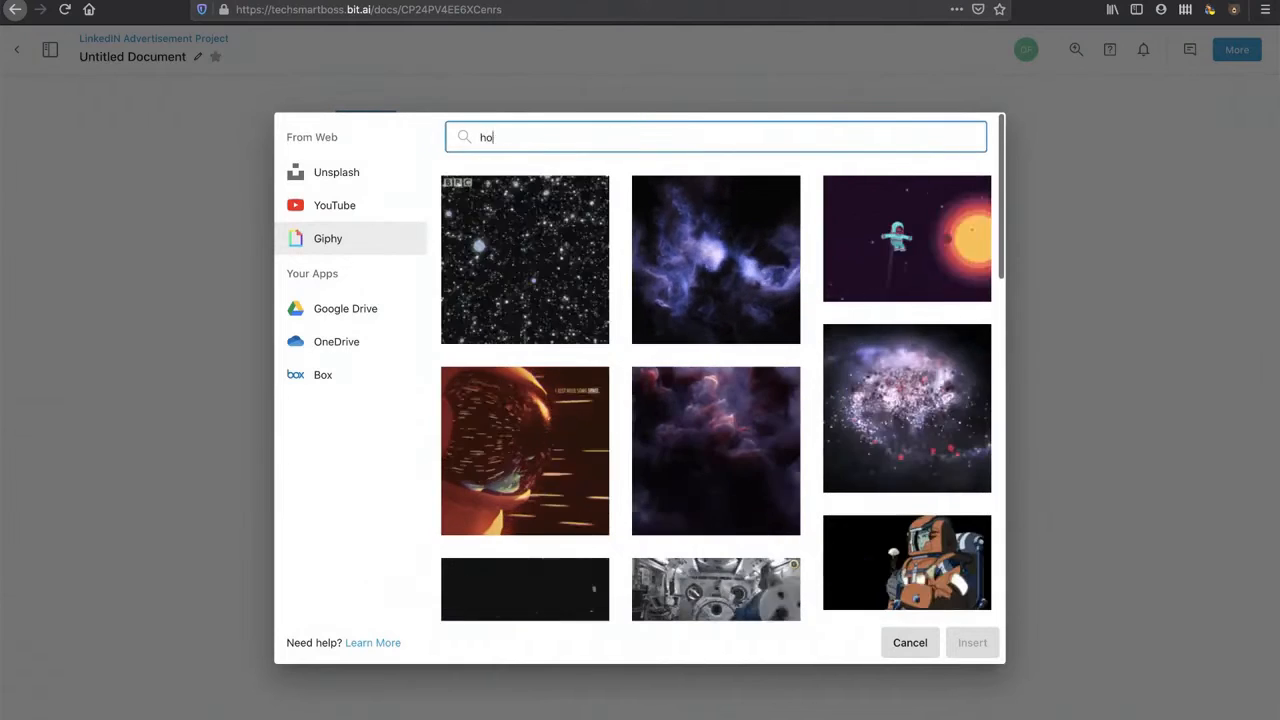
pyautogui.write('mer sim')
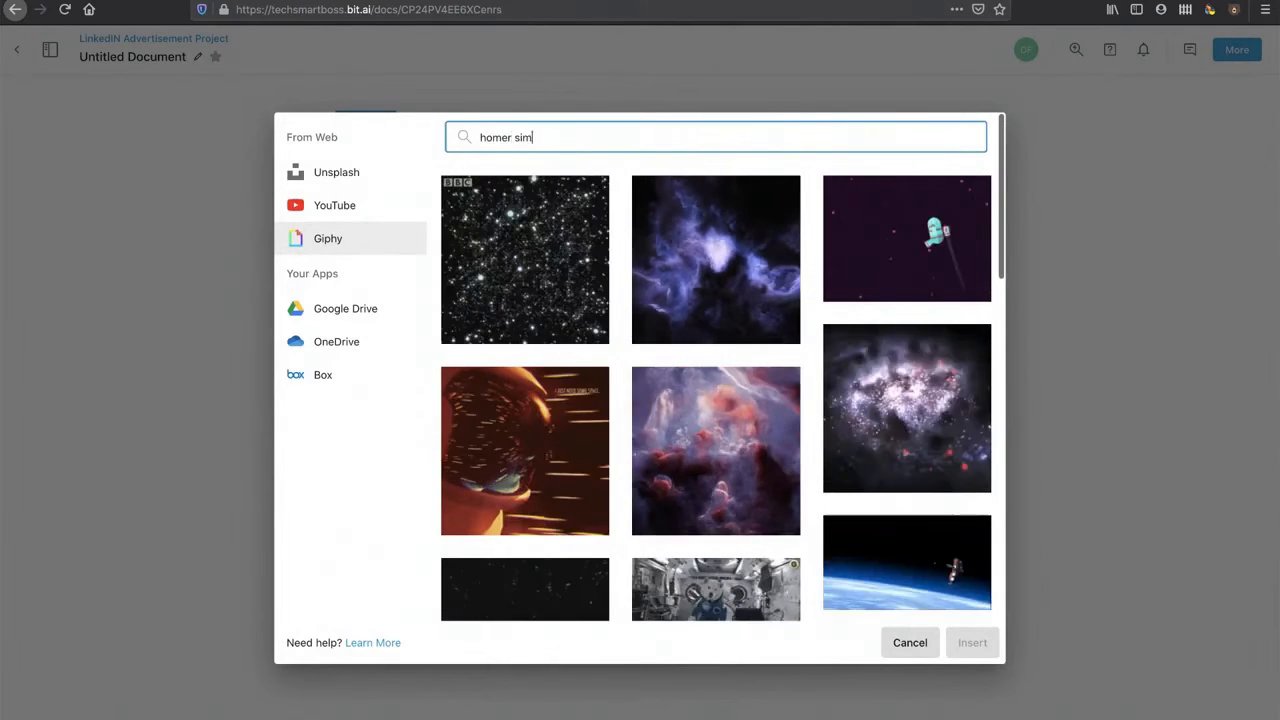
pyautogui.write('pson in bush')
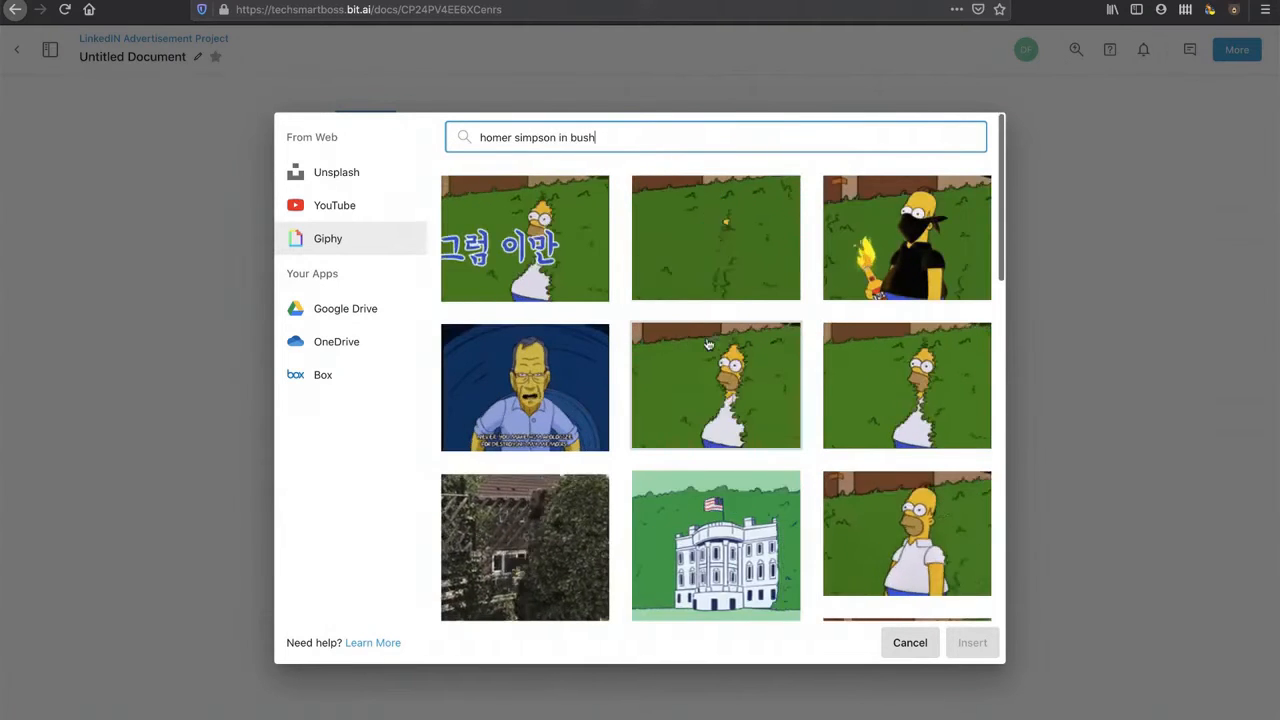
pyautogui.click(707, 344)
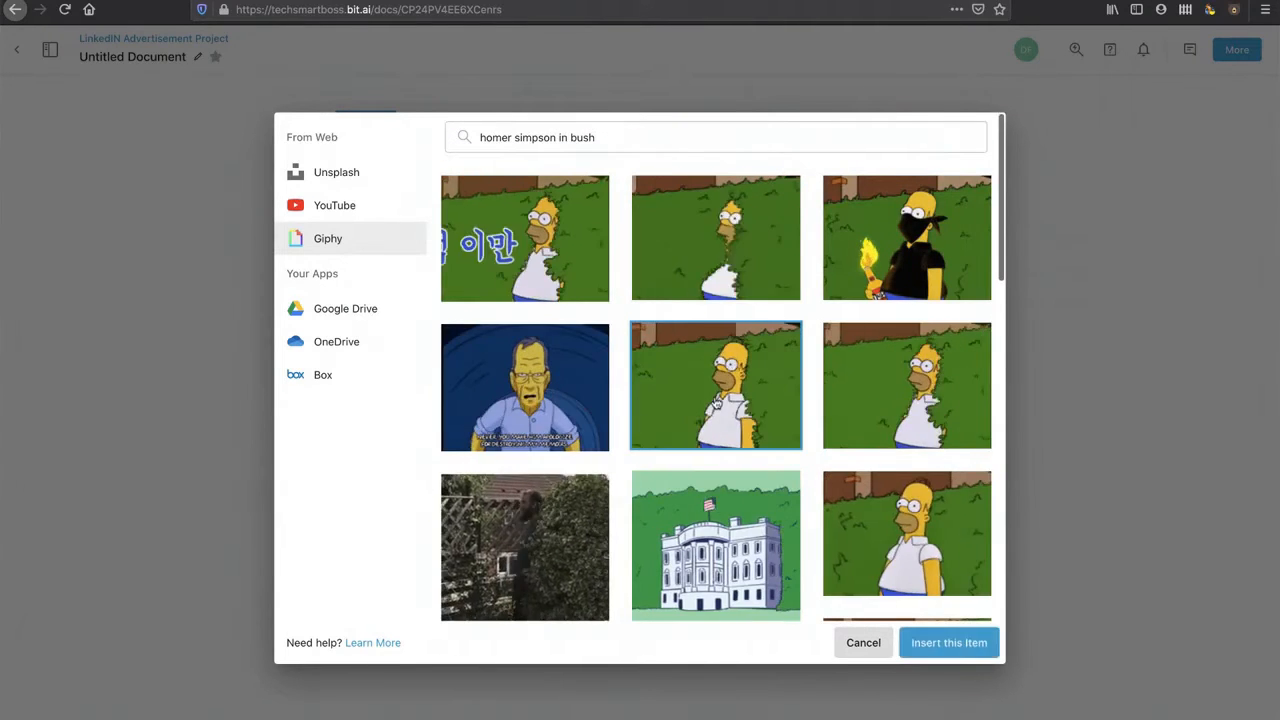
pyautogui.click(940, 643)
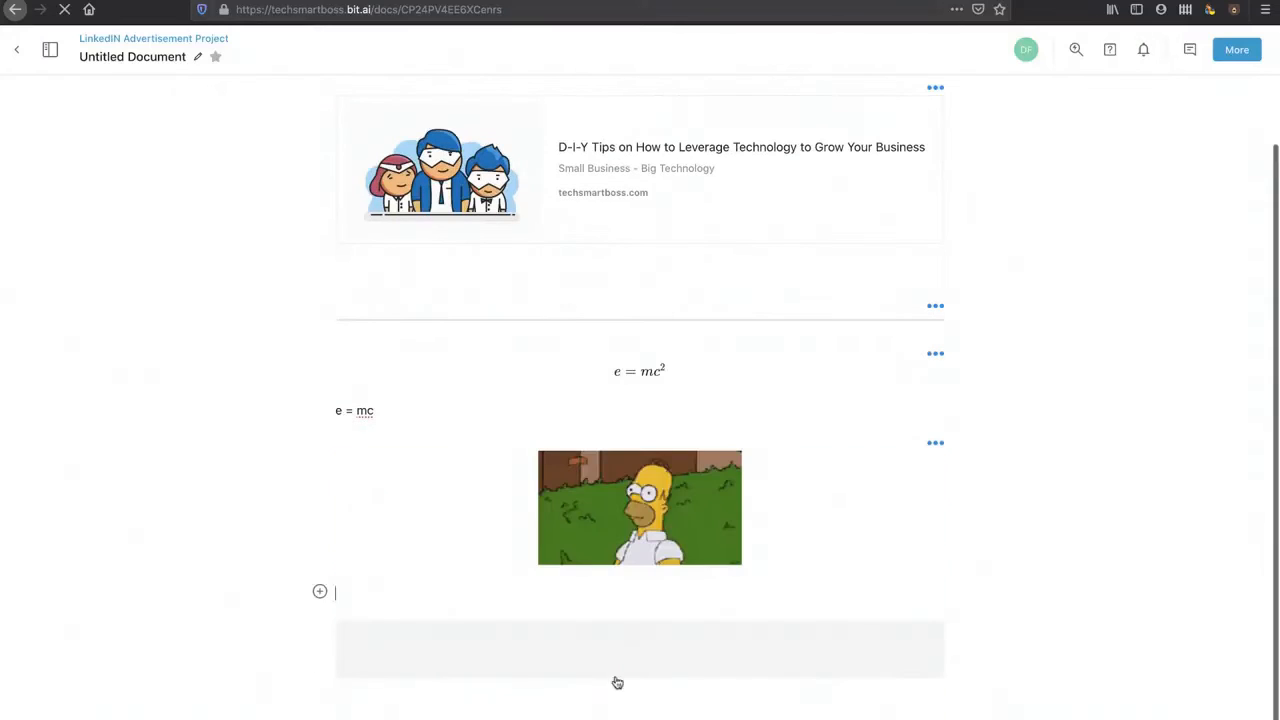
pyautogui.scroll(-5, 616, 683)
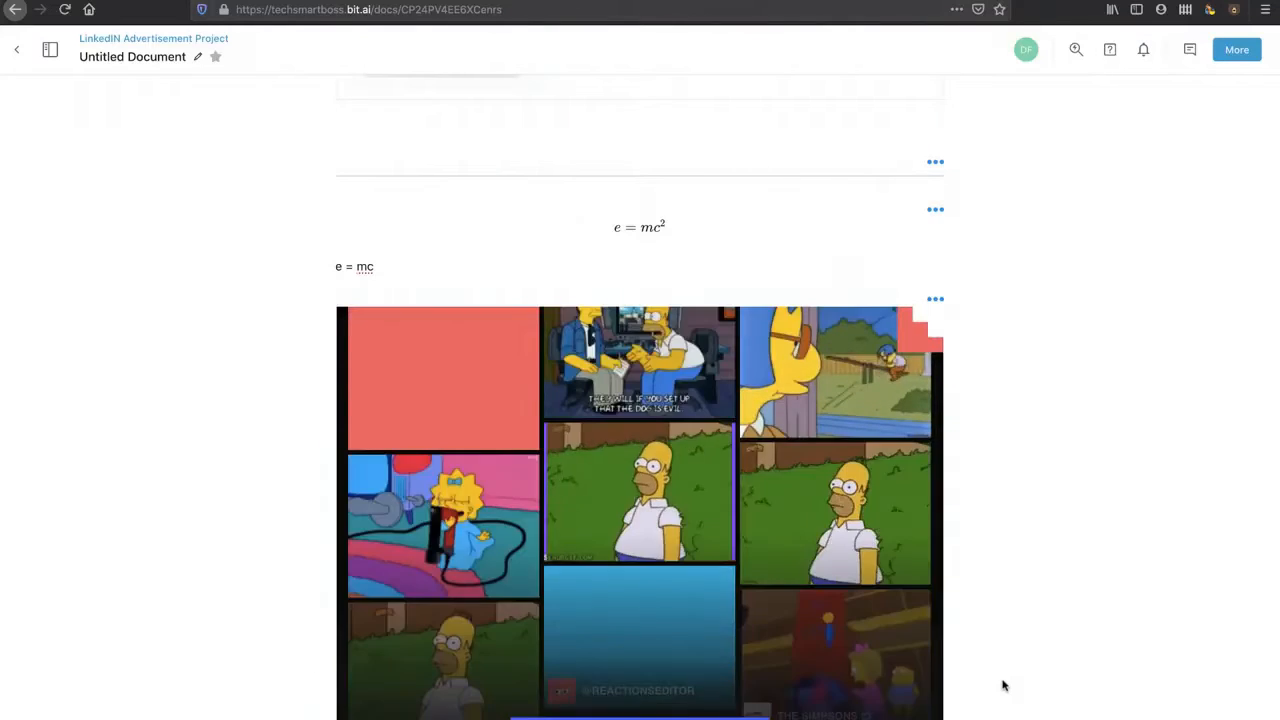
pyautogui.scroll(-2, 1003, 683)
pyautogui.scroll(5, 1003, 683)
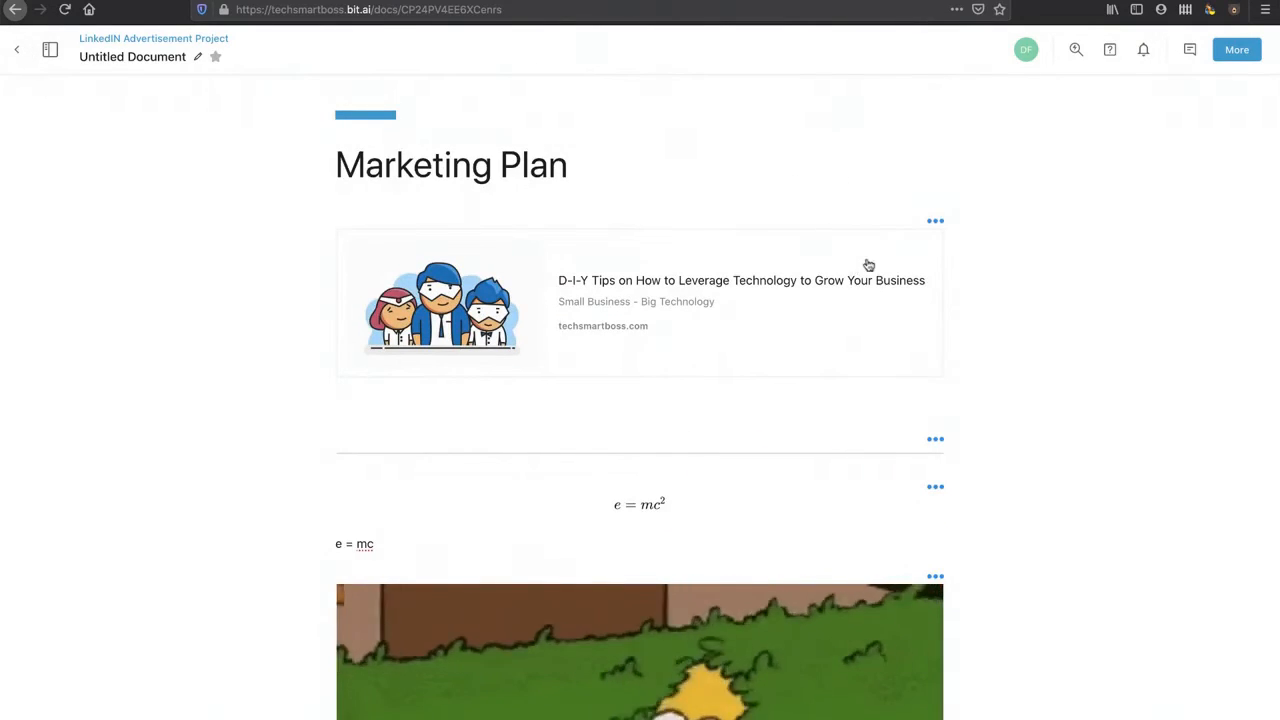
pyautogui.click(920, 296)
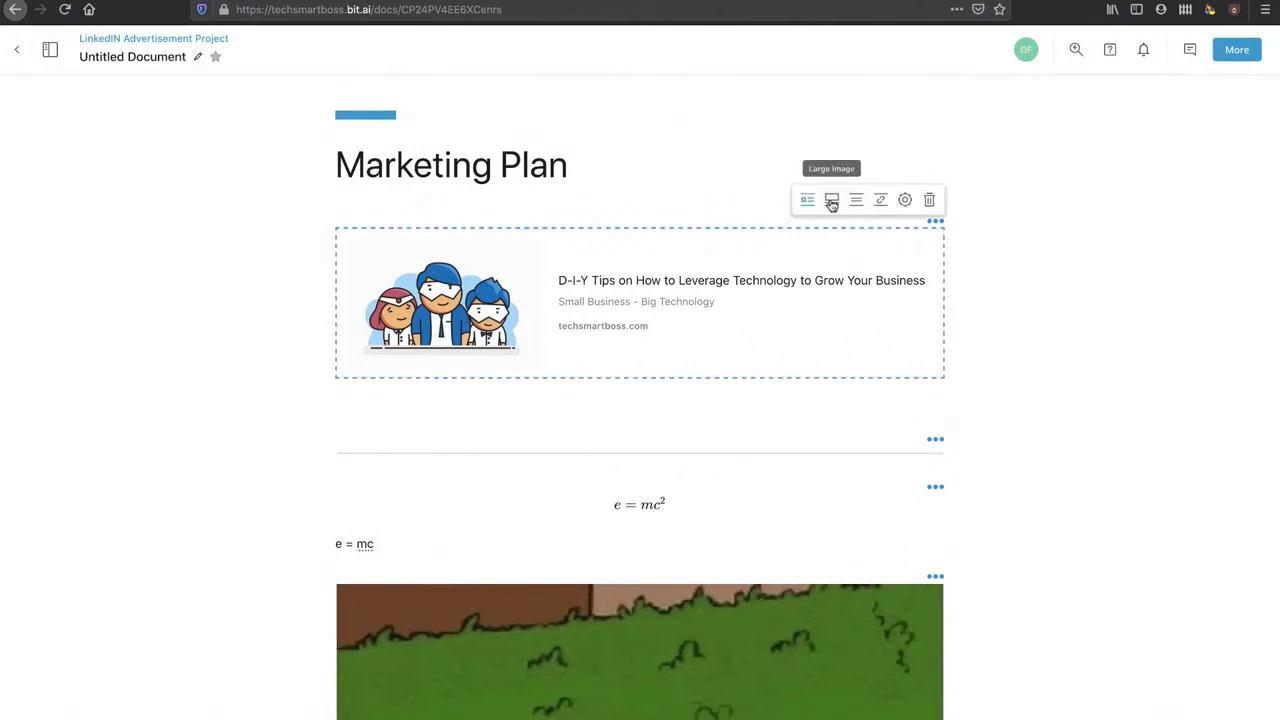
pyautogui.click(905, 201)
pyautogui.click(844, 307)
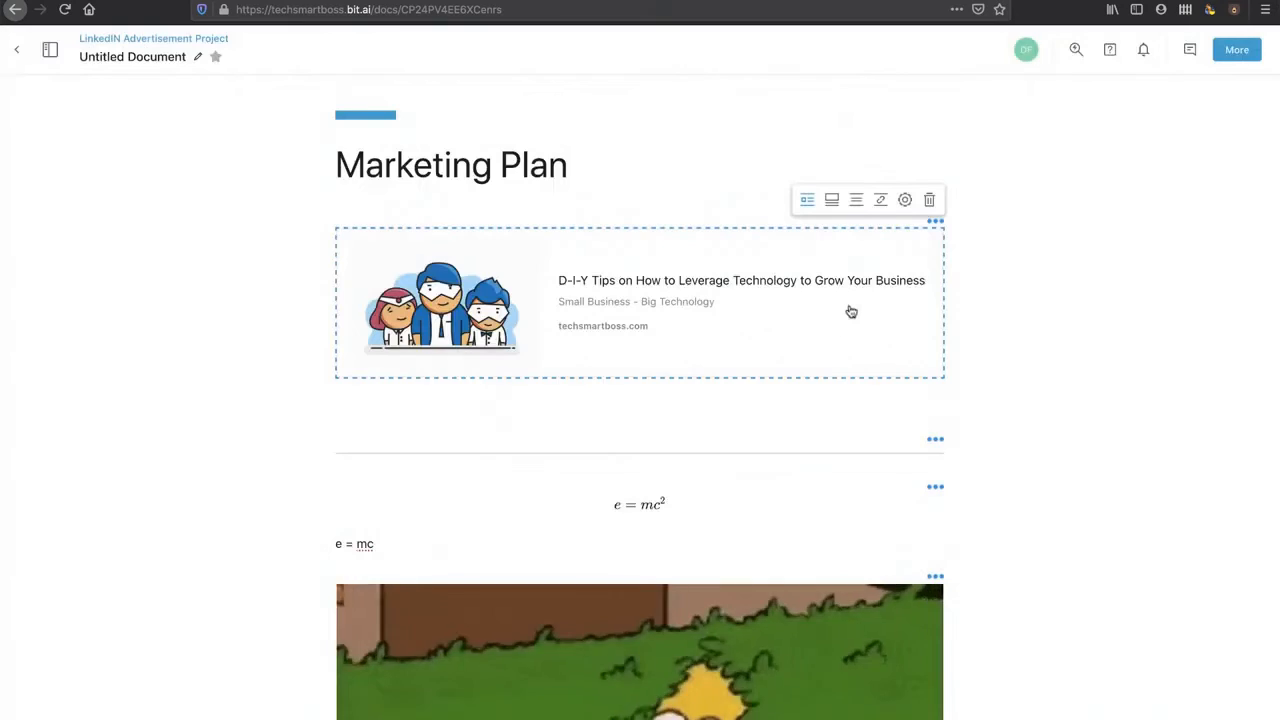
pyautogui.click(936, 489)
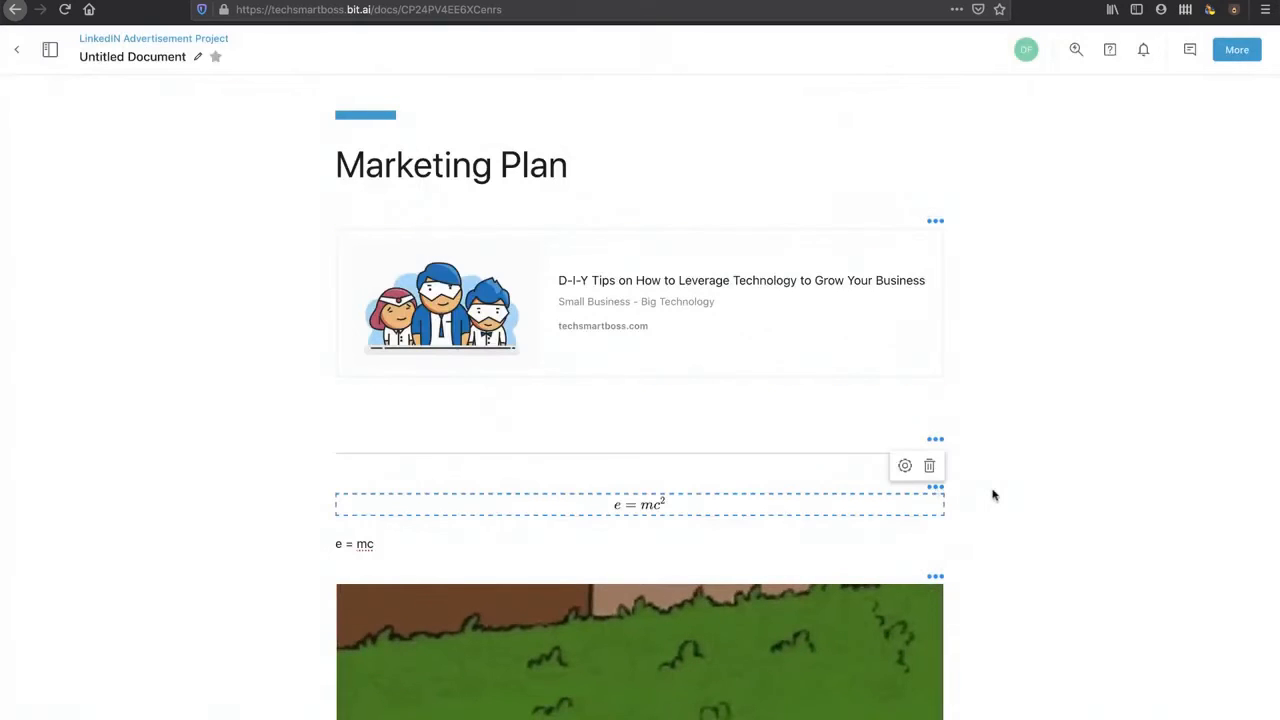
pyautogui.rightClick(912, 606)
pyautogui.click(1058, 472)
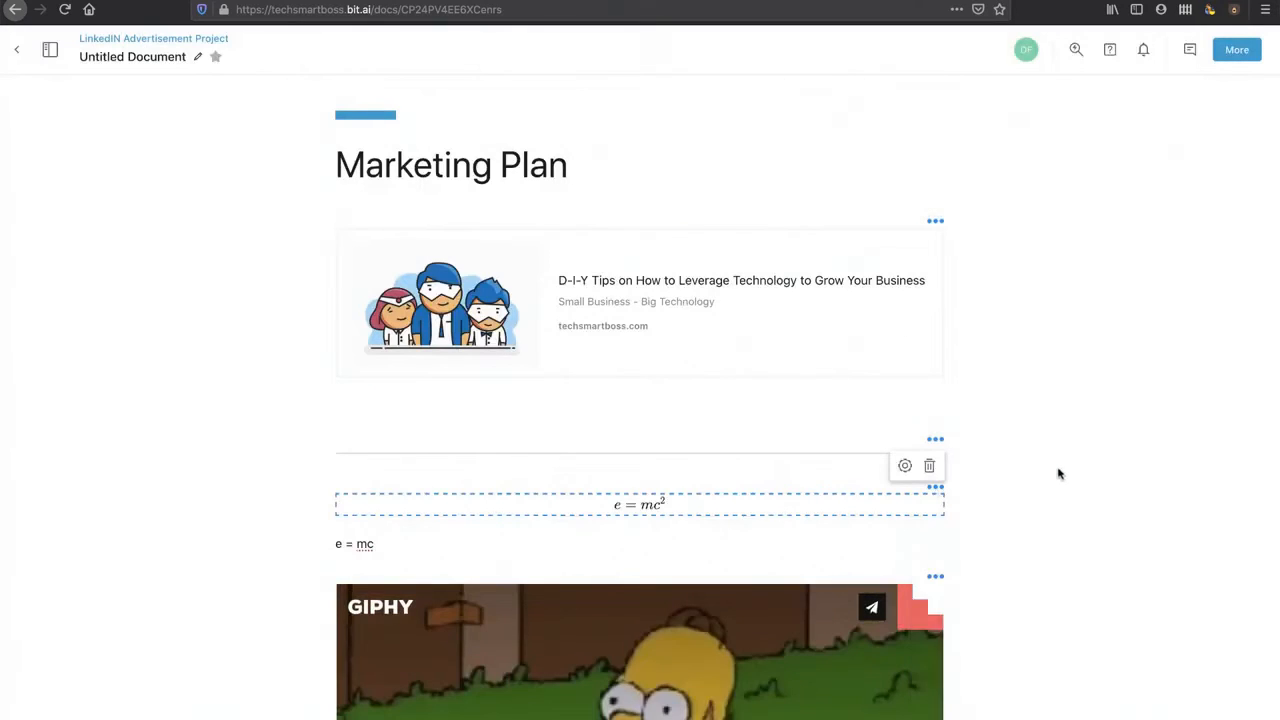
pyautogui.scroll(-5, 1060, 474)
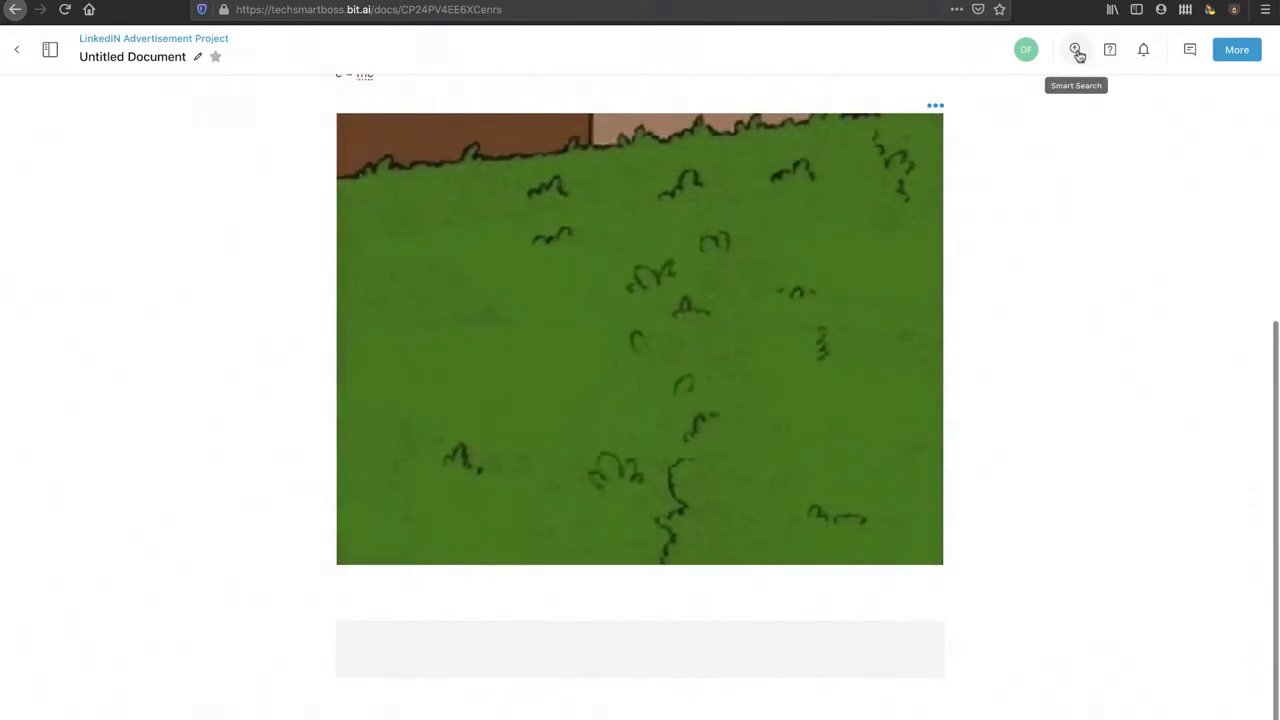
# Step: Open and close the conversations panel, then type 'dfsdfsdsfdsff' under the GIF
pyautogui.click(1188, 50)
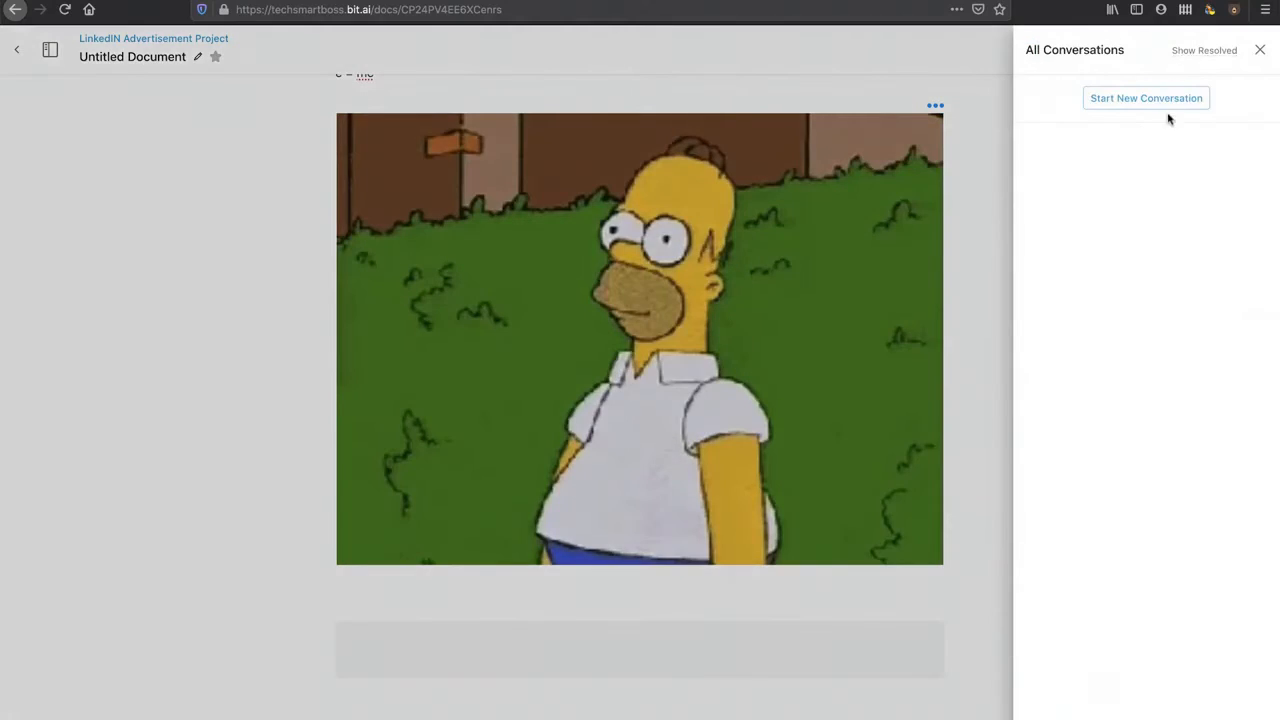
pyautogui.click(1145, 100)
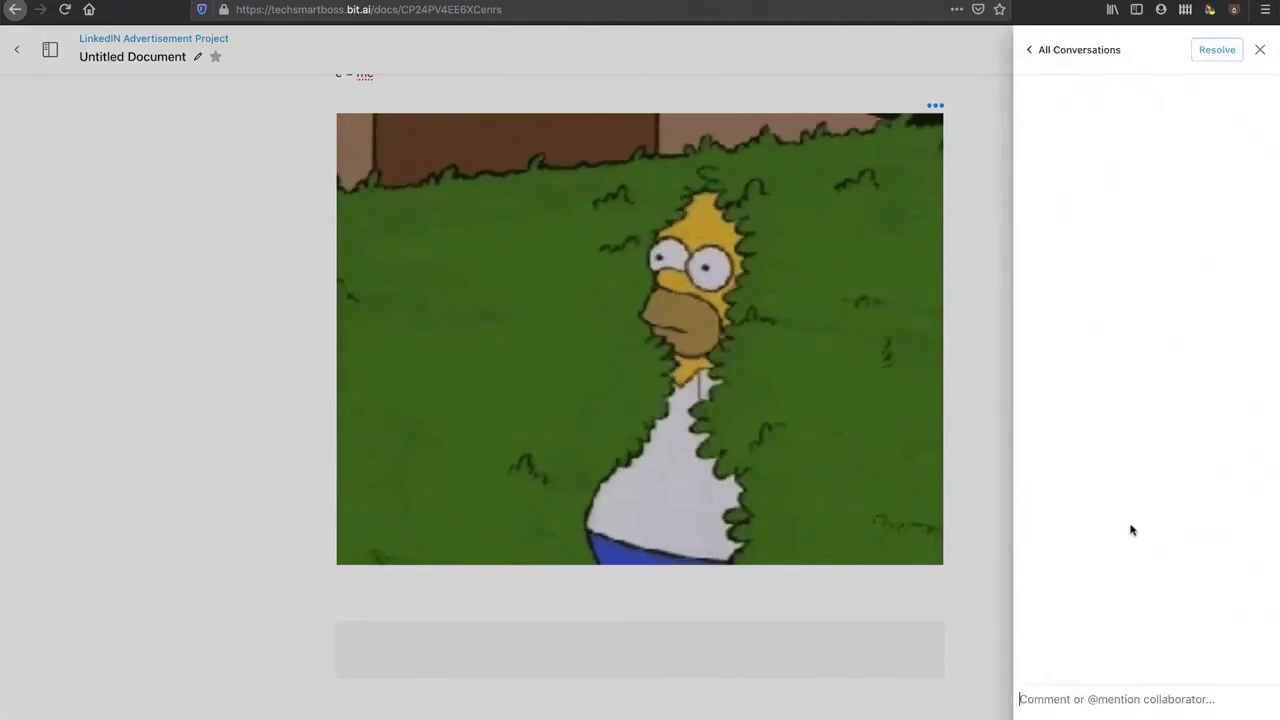
pyautogui.click(1120, 709)
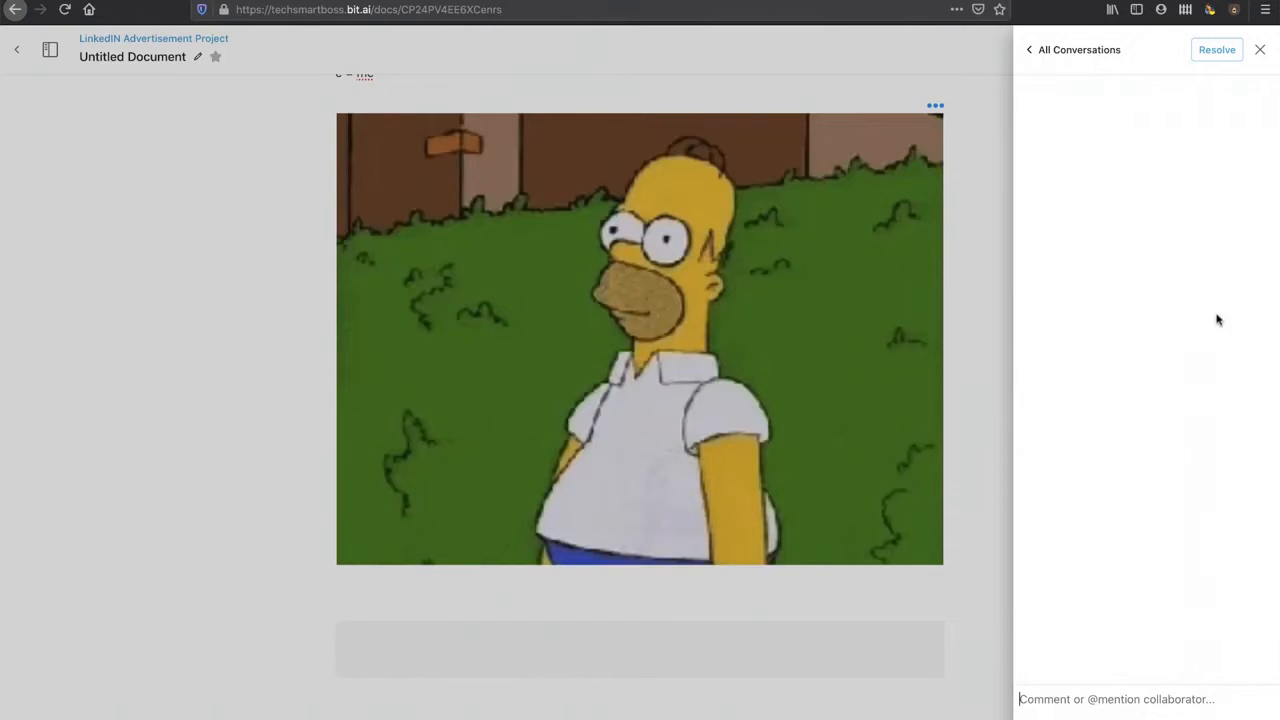
pyautogui.click(1259, 50)
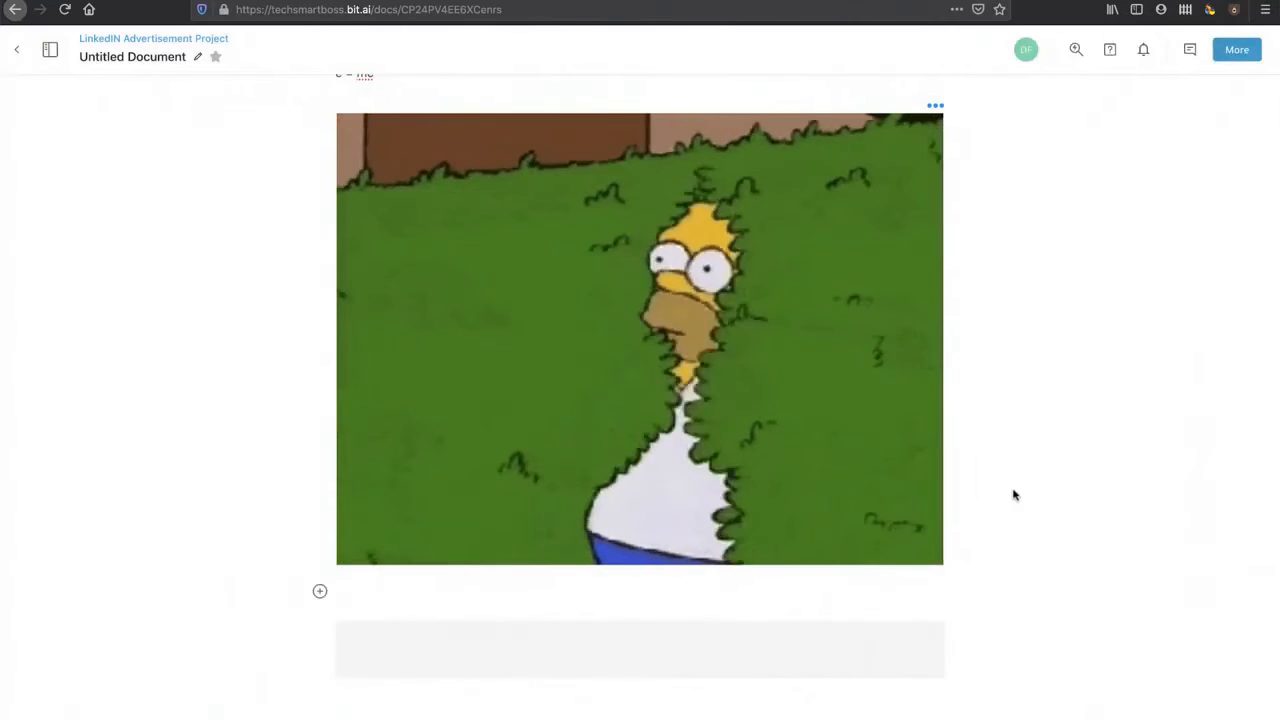
pyautogui.write('dfsdfsdsfdsff')
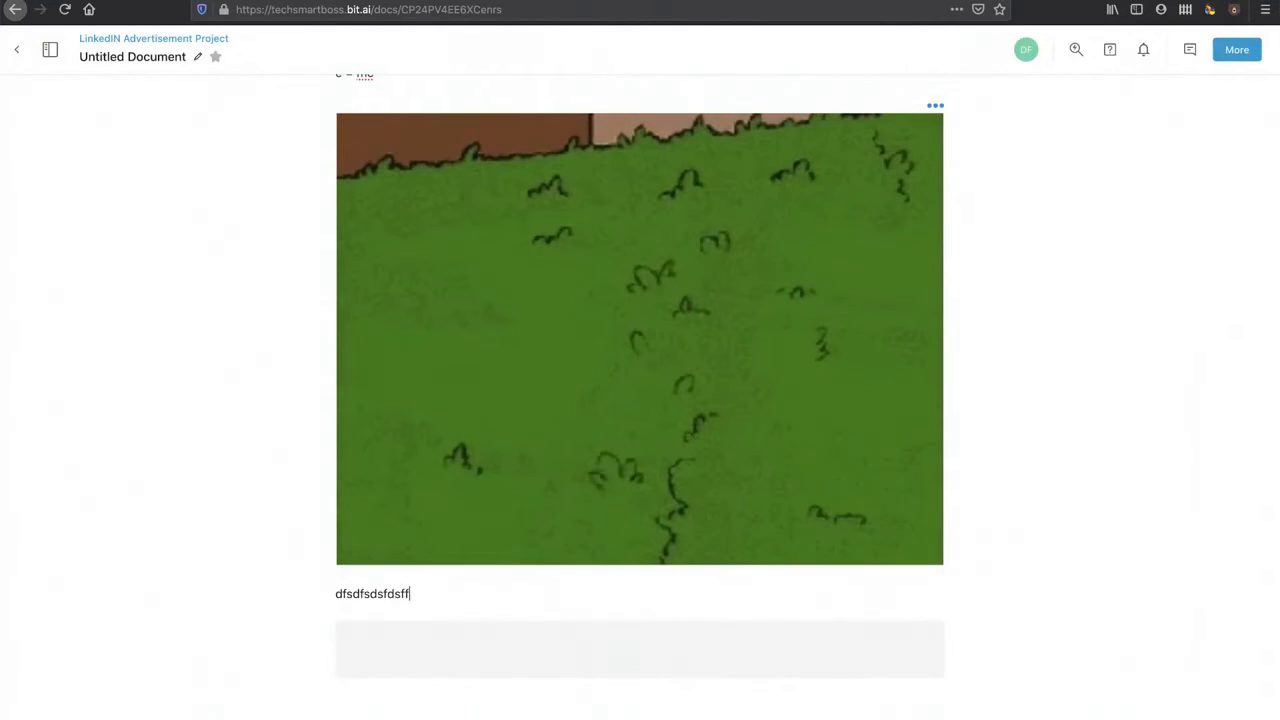
pyautogui.press('Return')
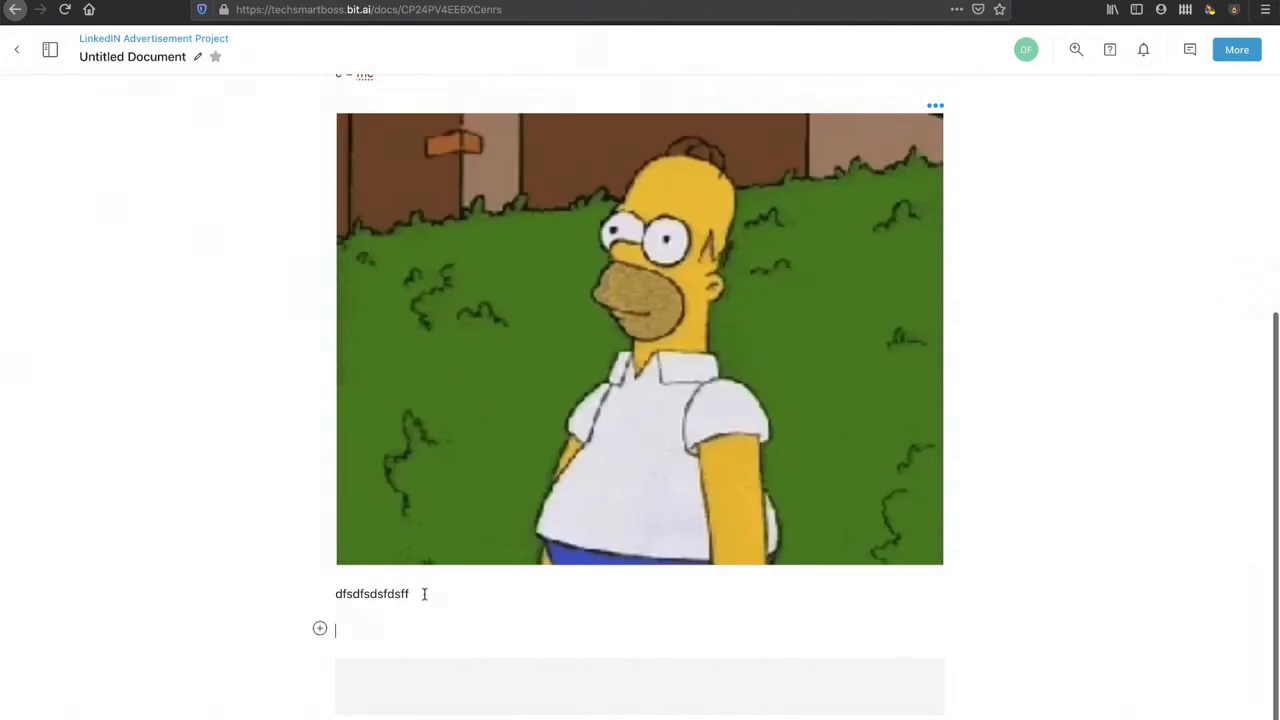
# Step: Comment 'dsfdsfdsf' on the selected text and review the new thread in conversations
pyautogui.moveTo(424, 594); pyautogui.dragTo(345, 594)
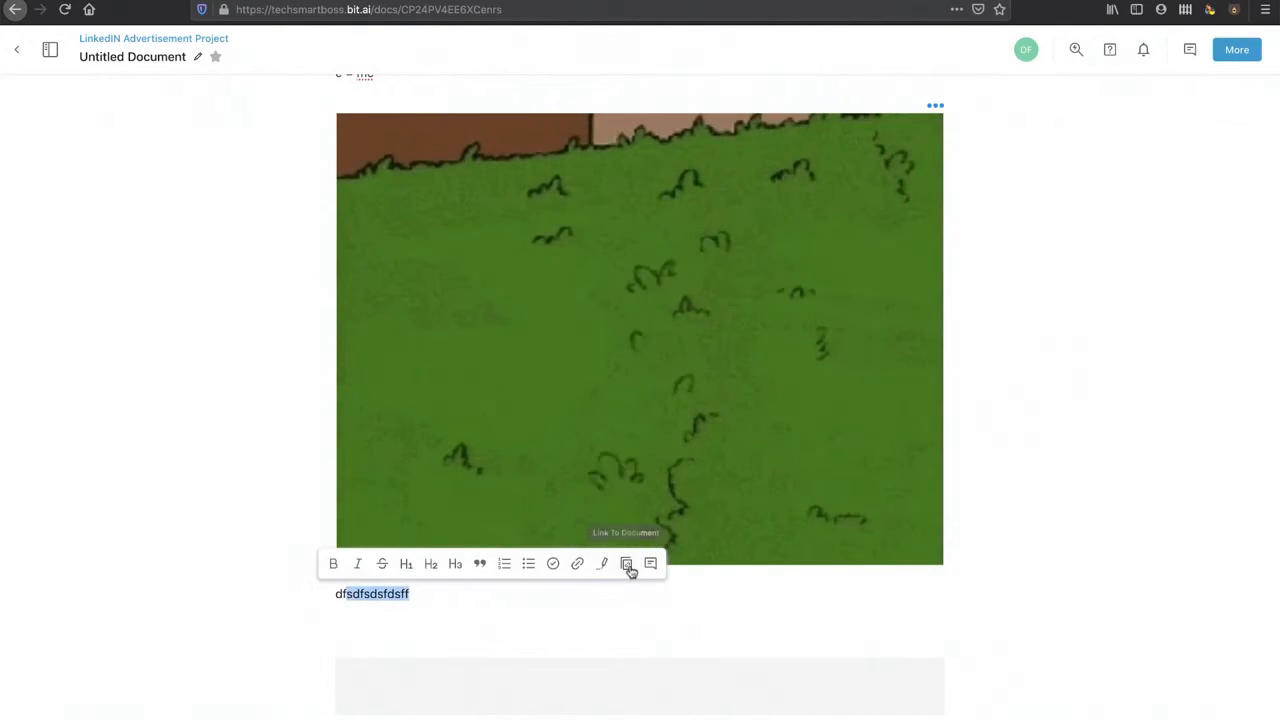
pyautogui.click(650, 564)
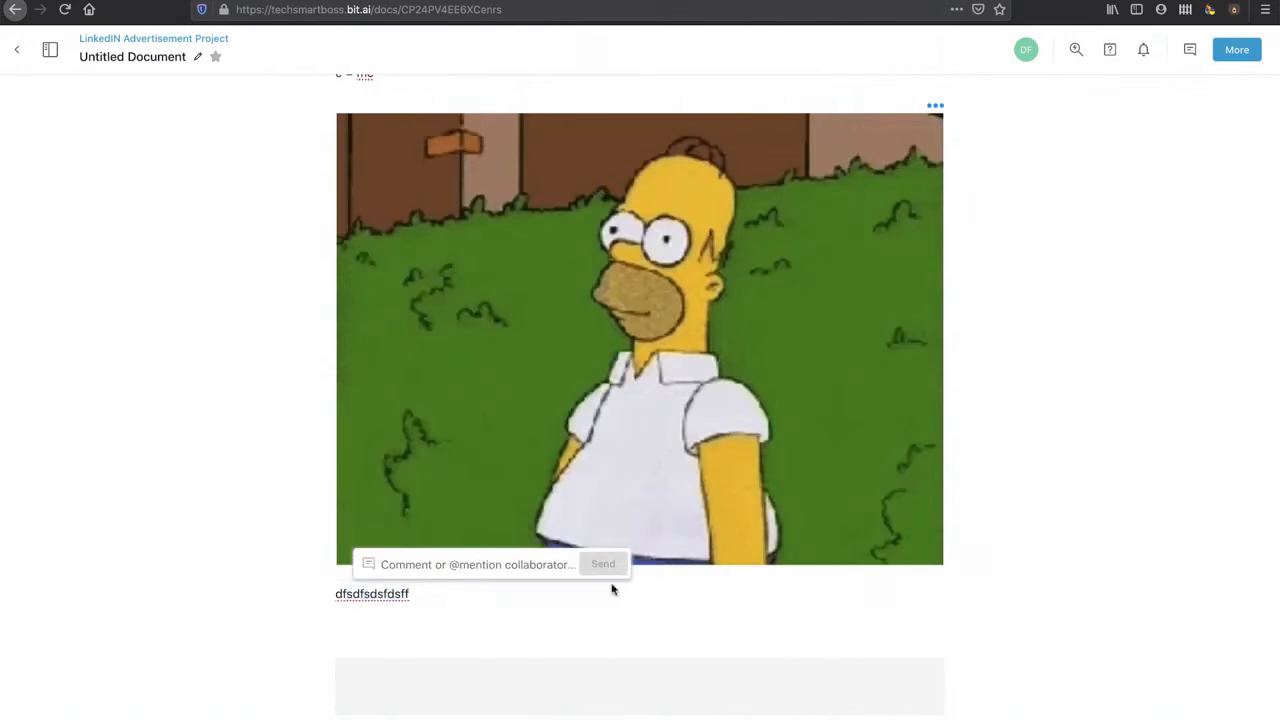
pyautogui.write('dsfdsfdsf')
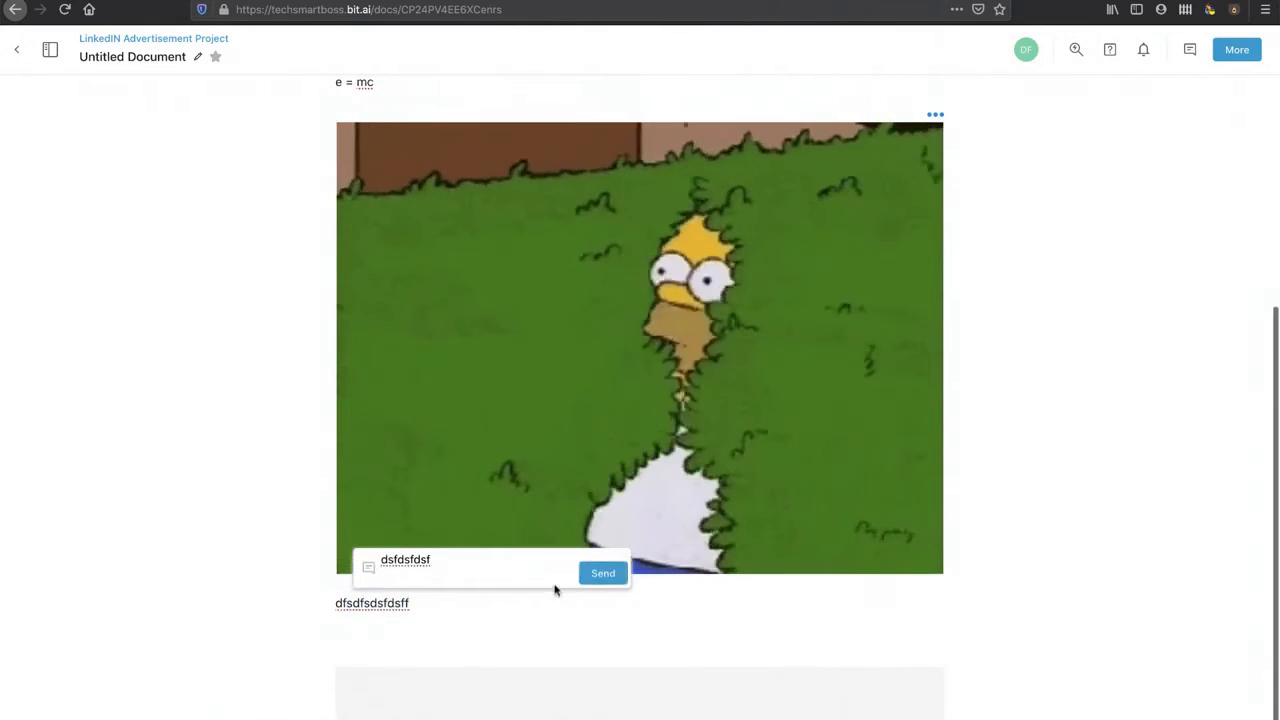
pyautogui.click(605, 573)
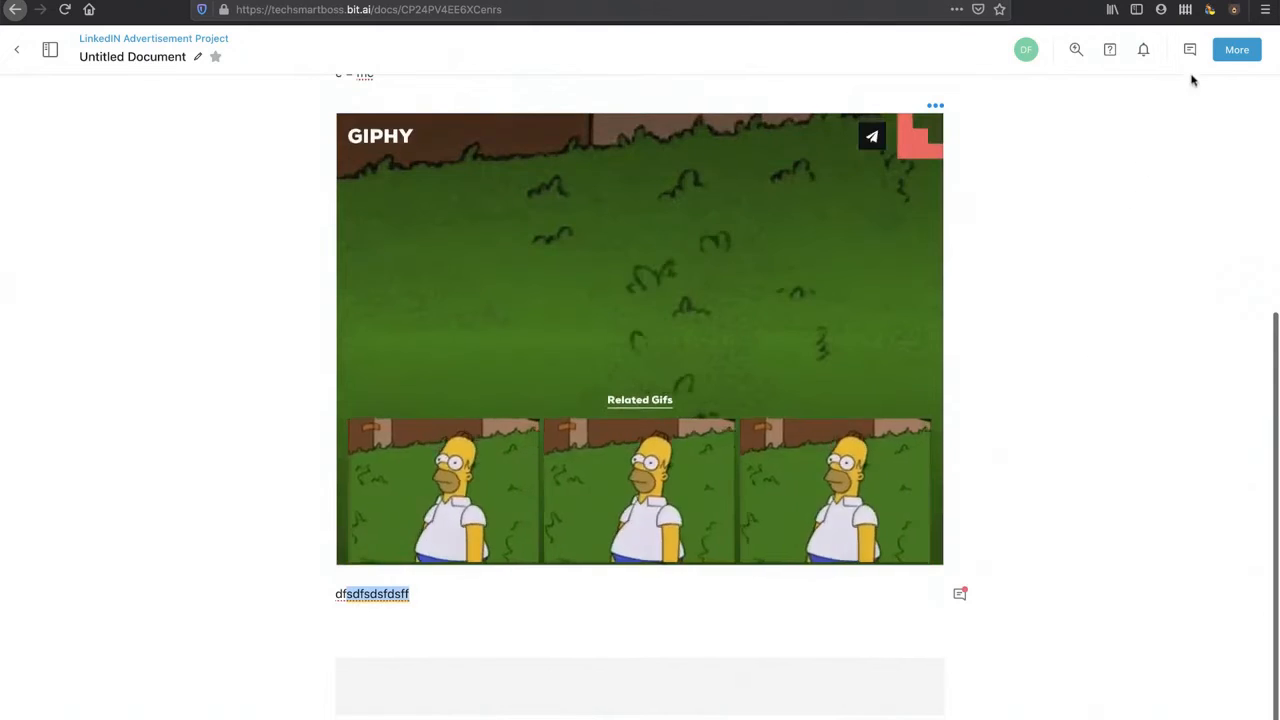
pyautogui.click(1190, 50)
pyautogui.click(1183, 160)
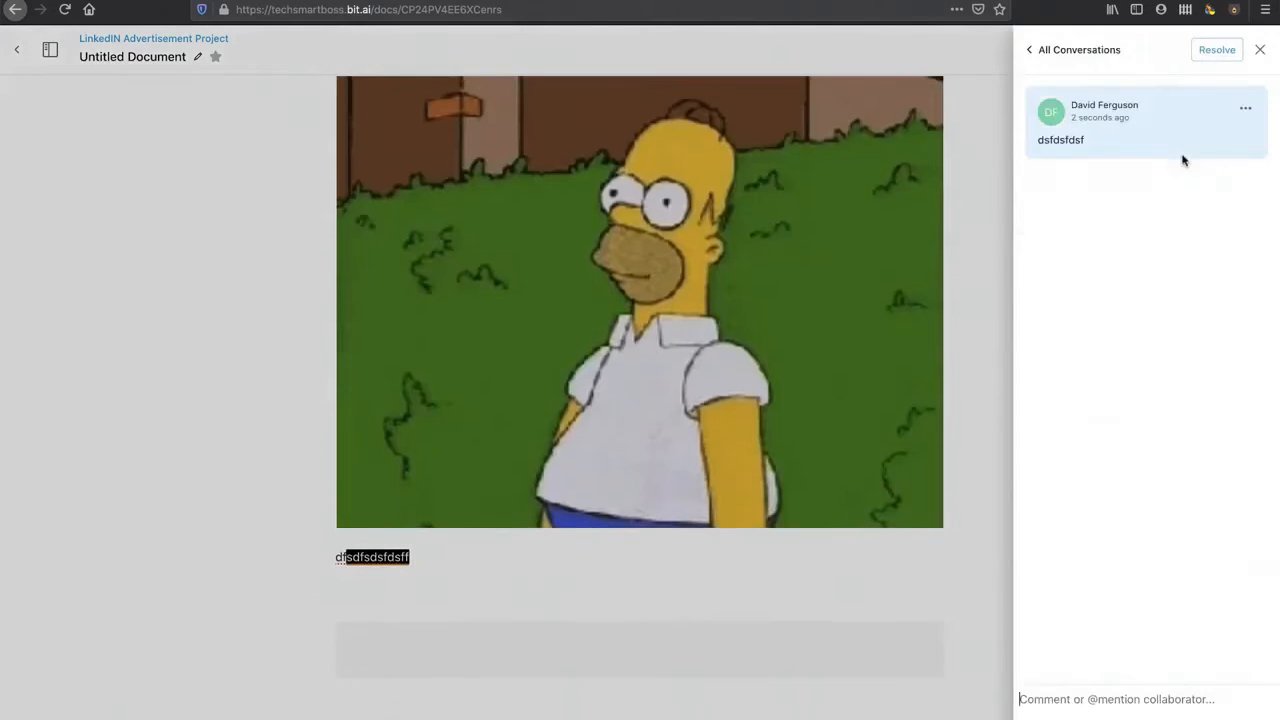
pyautogui.click(1263, 52)
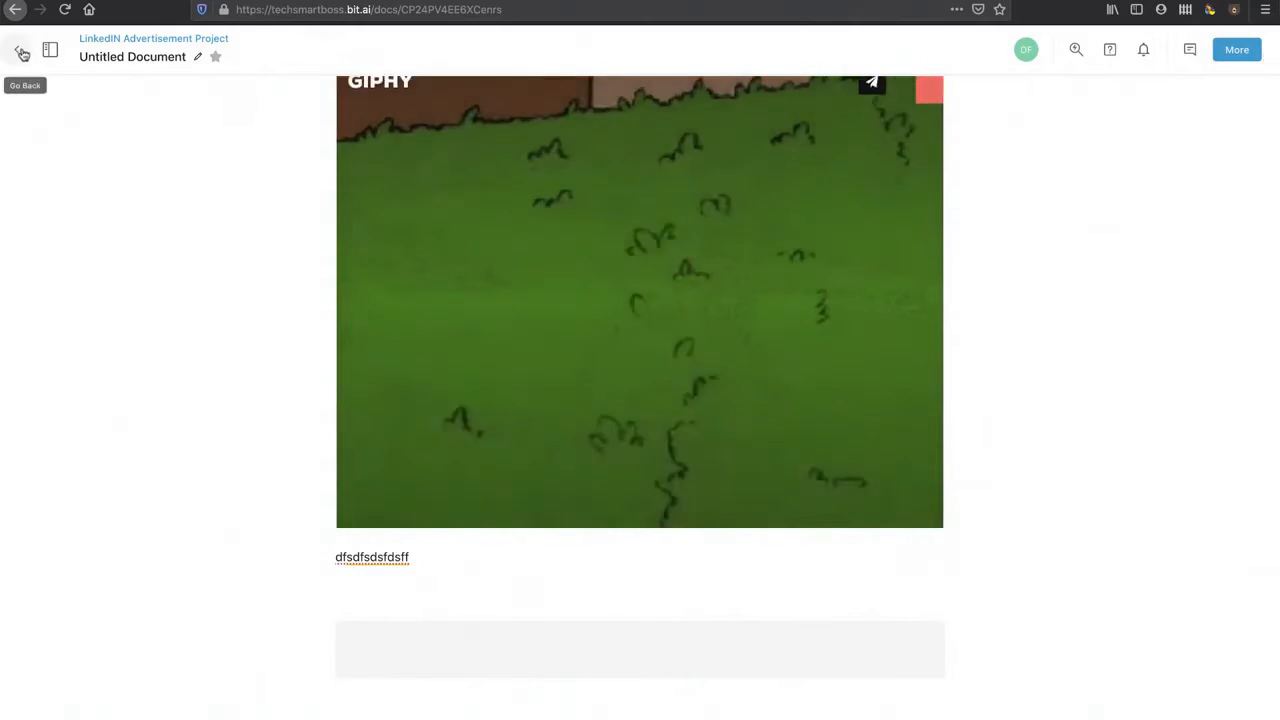
# Step: Return through the workspace to the dashboard and open the account options popup
pyautogui.click(23, 54)
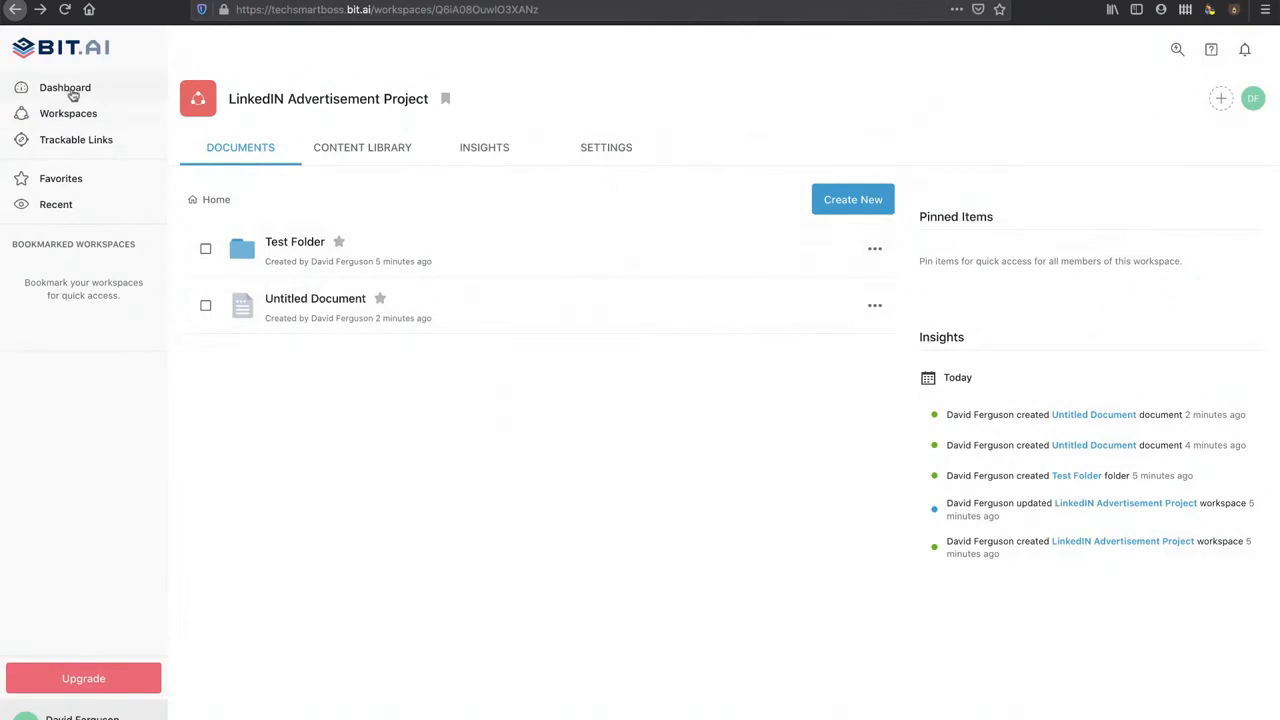
pyautogui.click(74, 88)
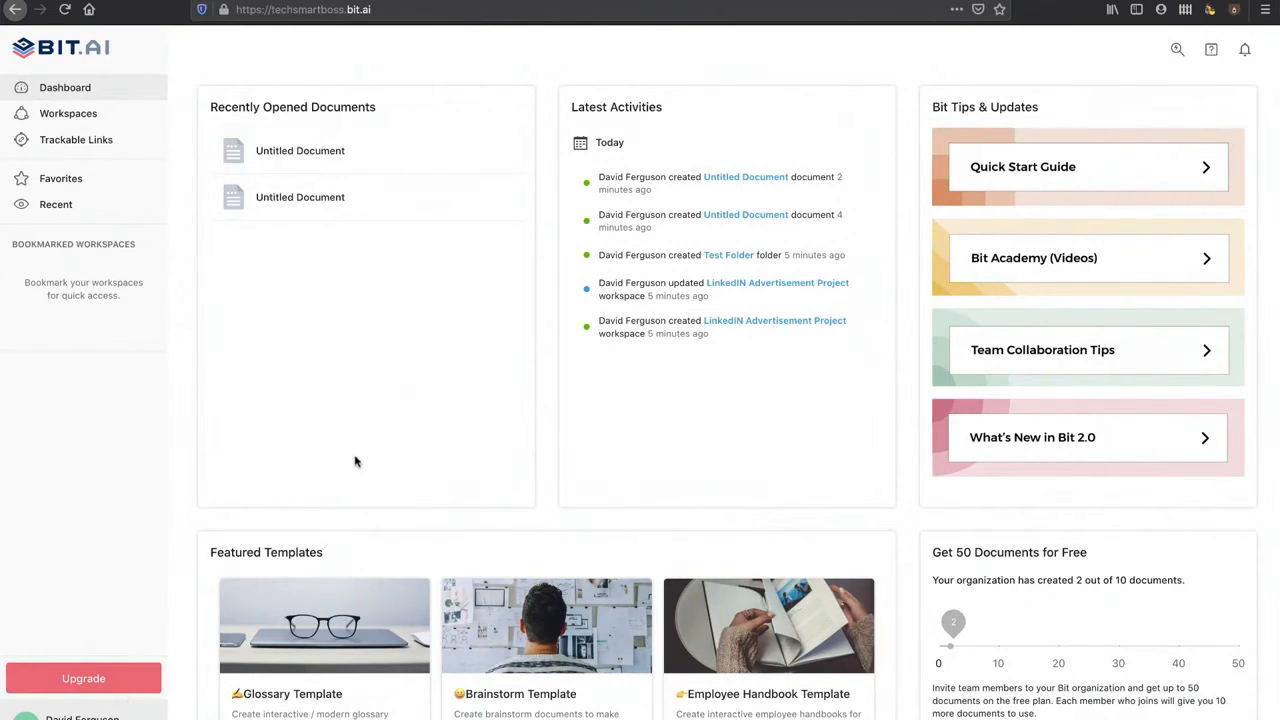
pyautogui.scroll(-3, 355, 462)
pyautogui.scroll(3, 265, 532)
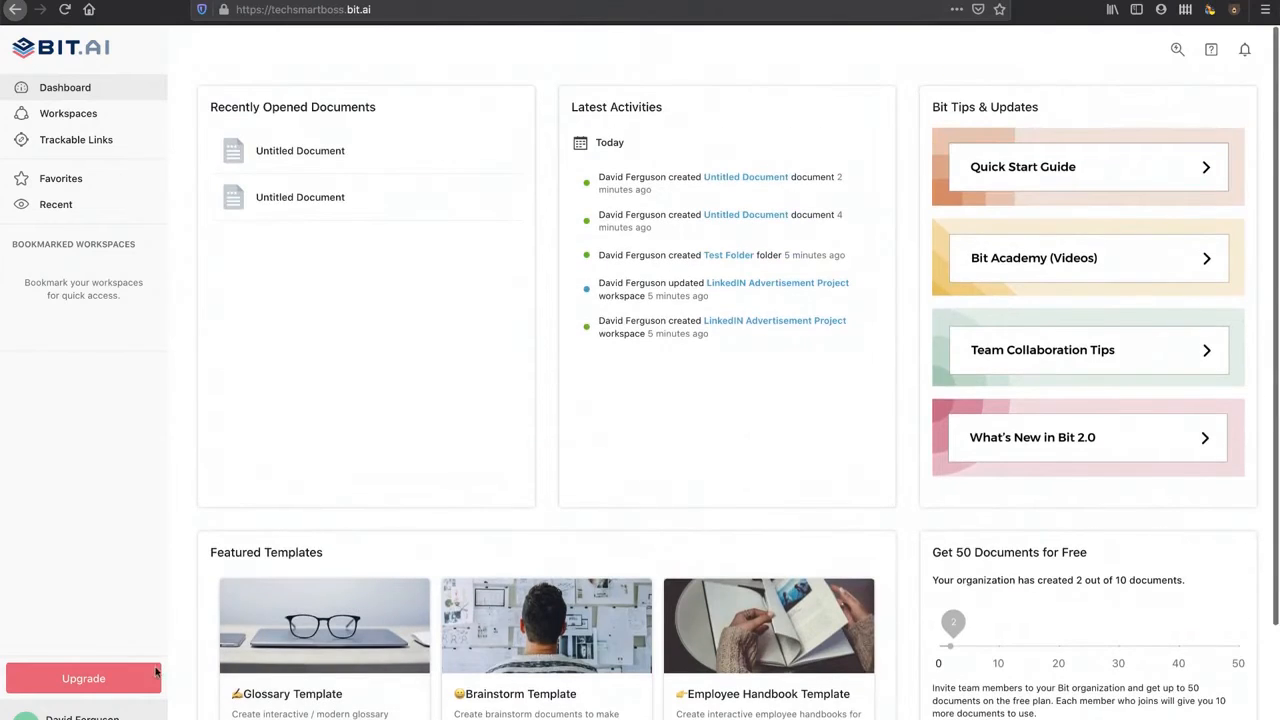
pyautogui.click(82, 716)
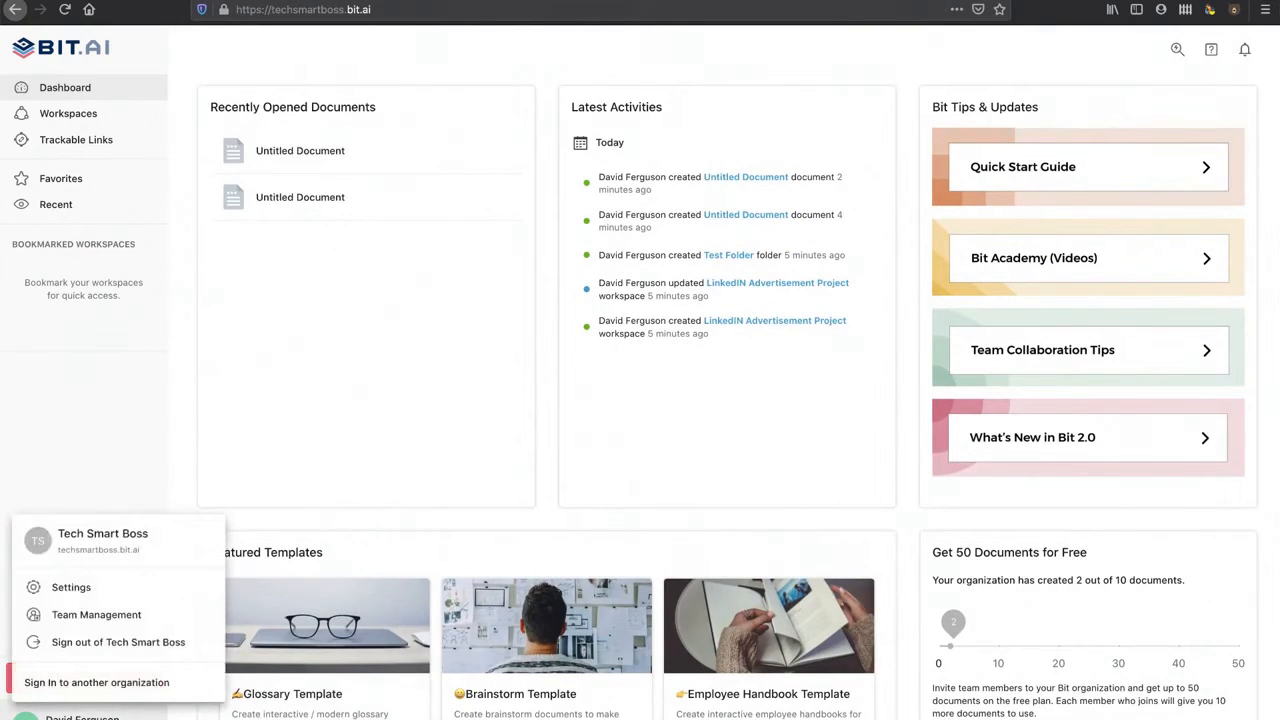
# Step: Open Settings and move through Account and Organization to Team Management
pyautogui.click(68, 587)
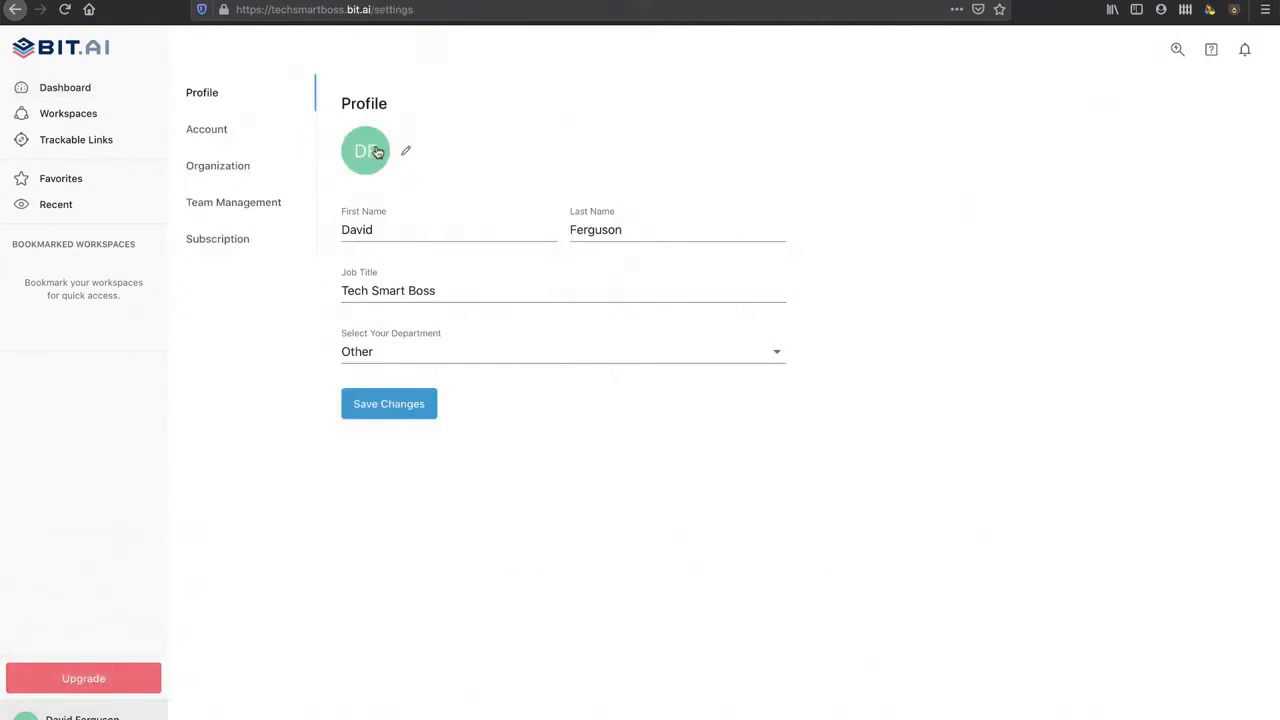
pyautogui.click(224, 132)
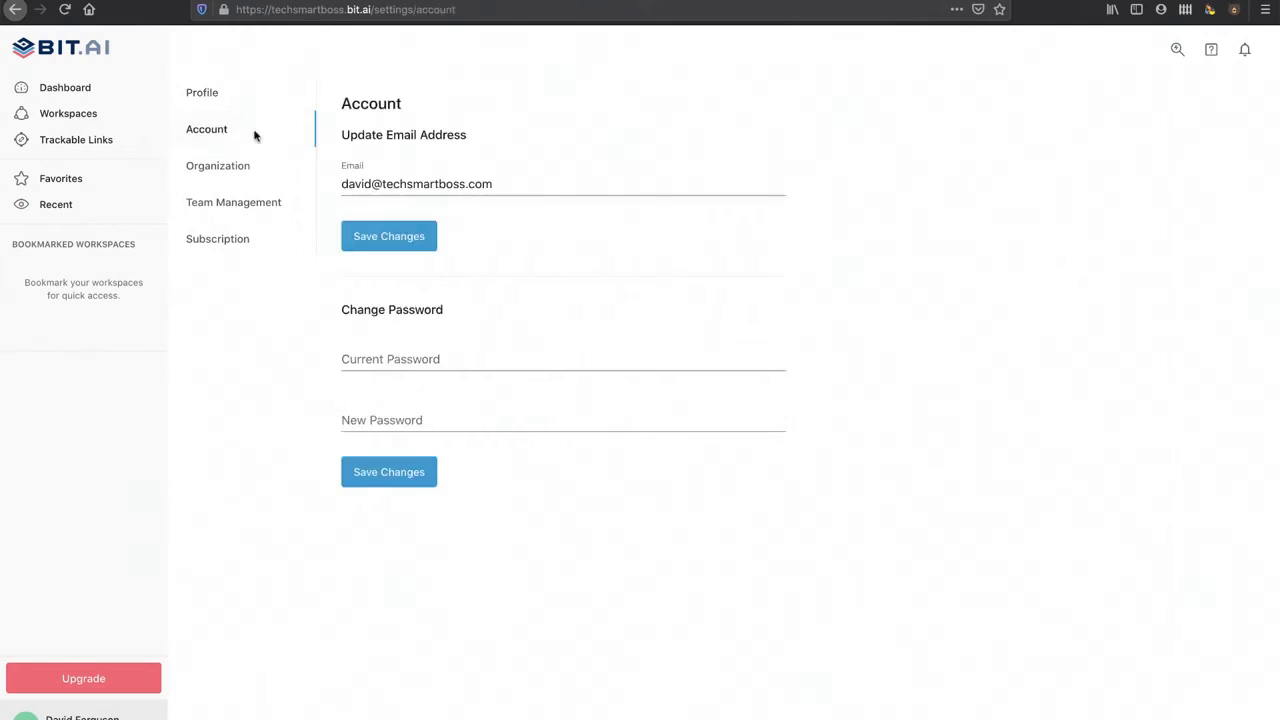
pyautogui.click(228, 172)
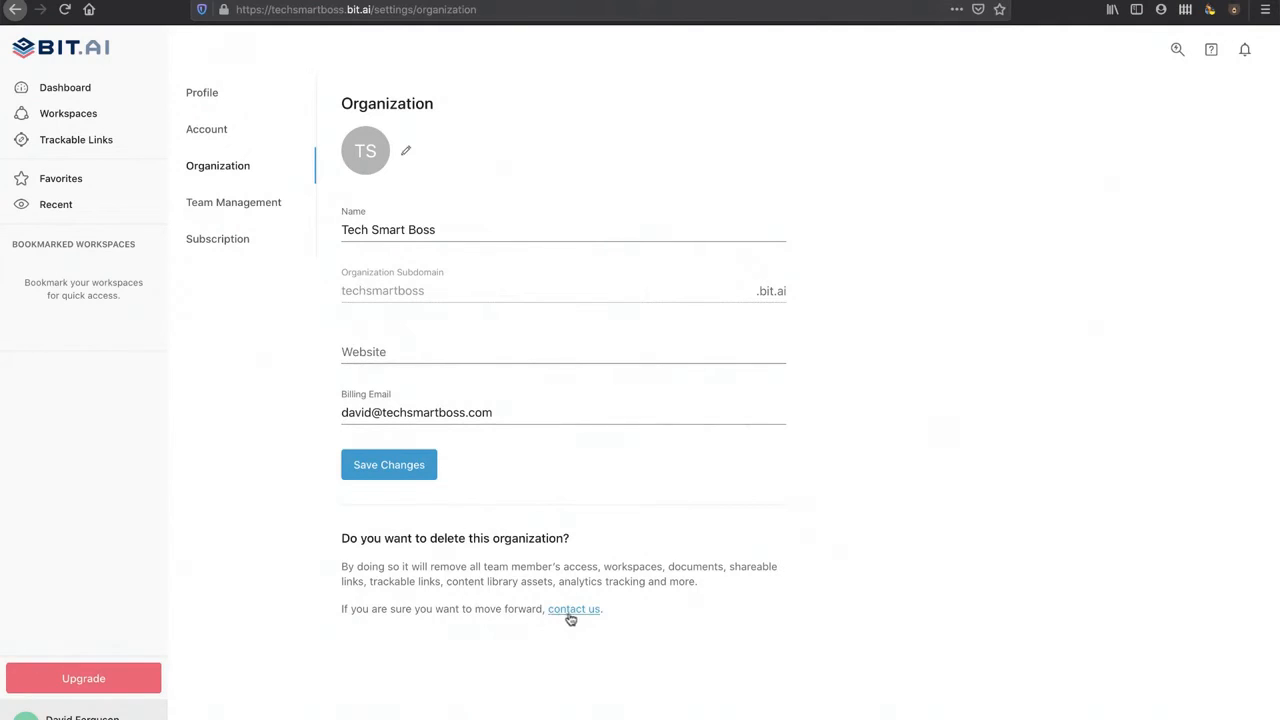
pyautogui.click(228, 204)
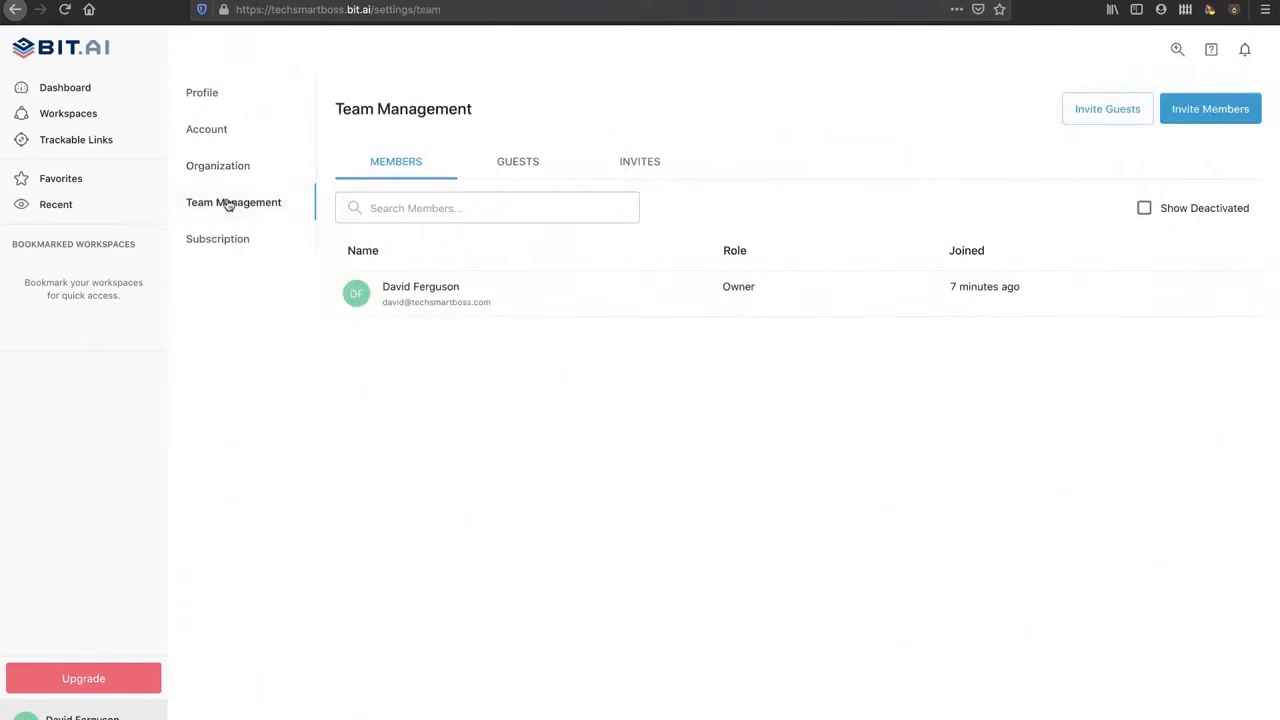
pyautogui.click(372, 204)
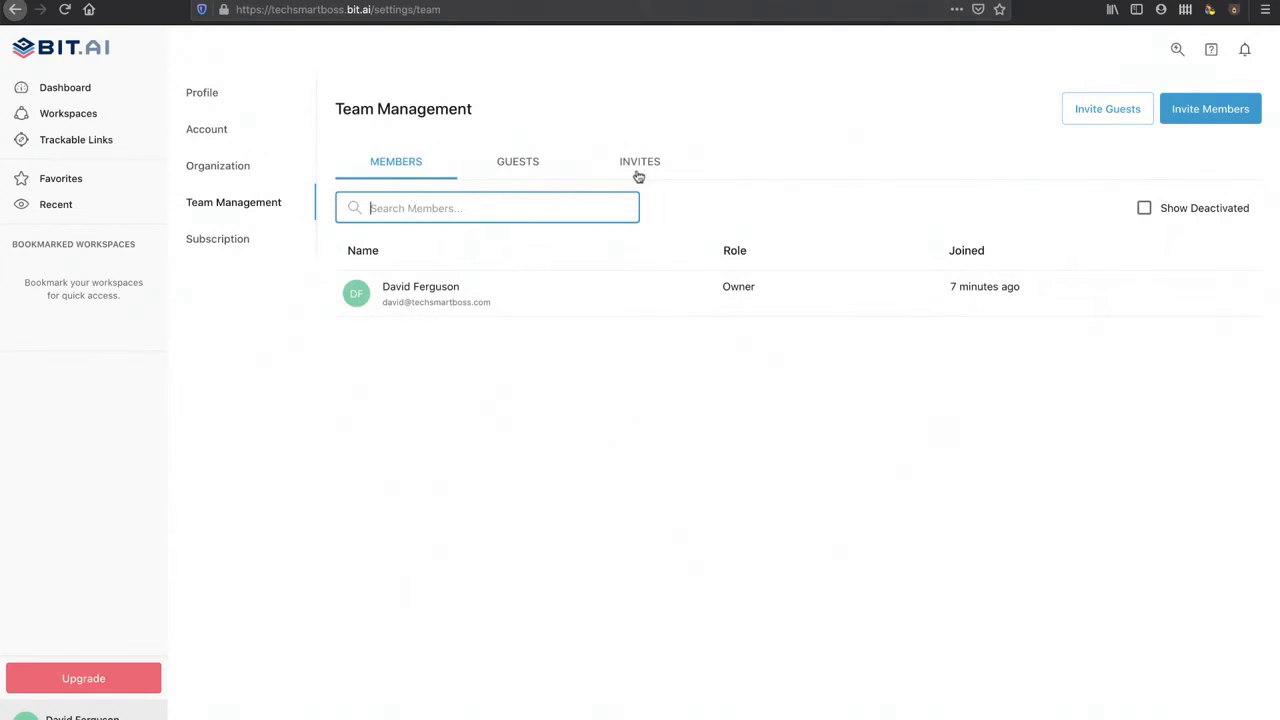
pyautogui.click(1115, 113)
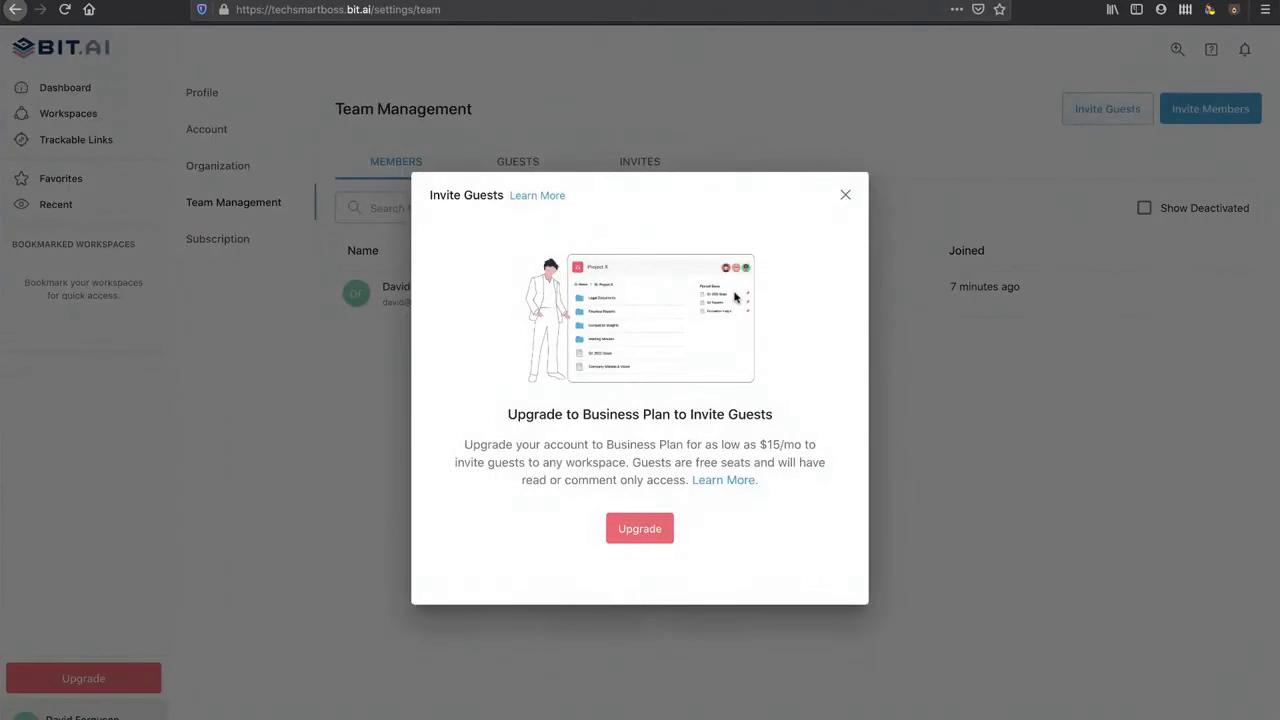
pyautogui.moveTo(579, 413); pyautogui.dragTo(681, 414)
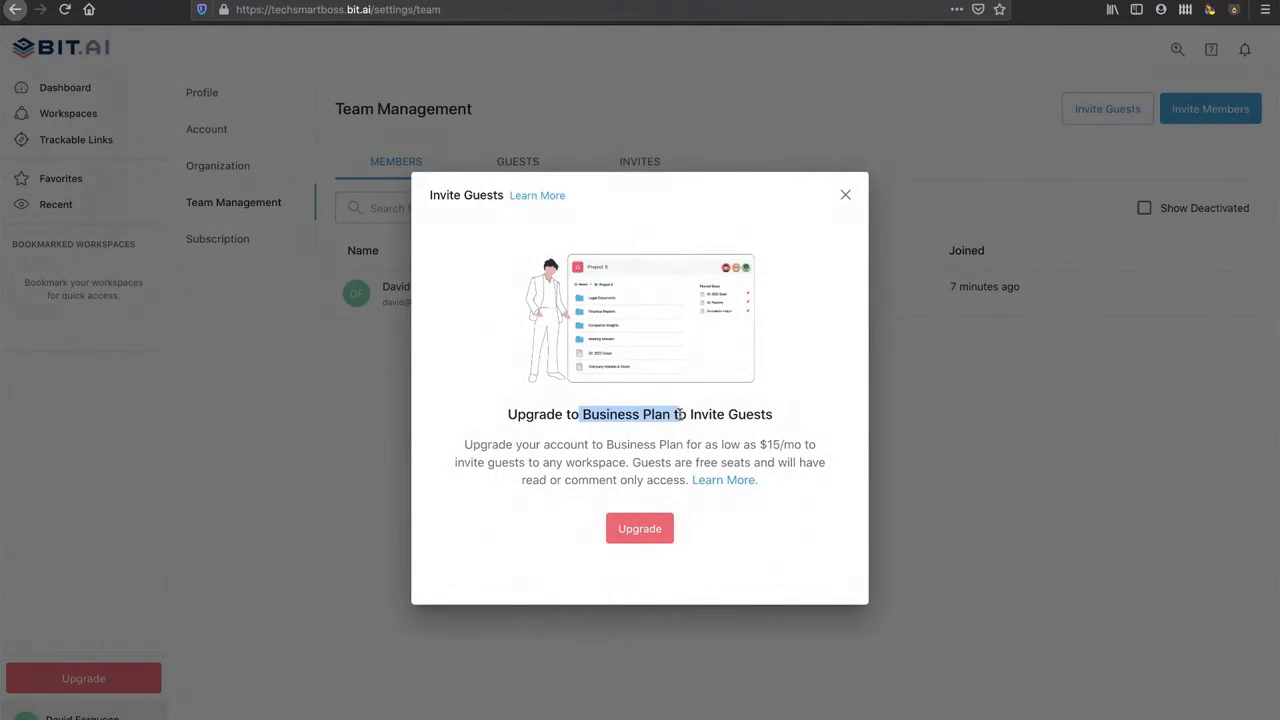
pyautogui.click(846, 196)
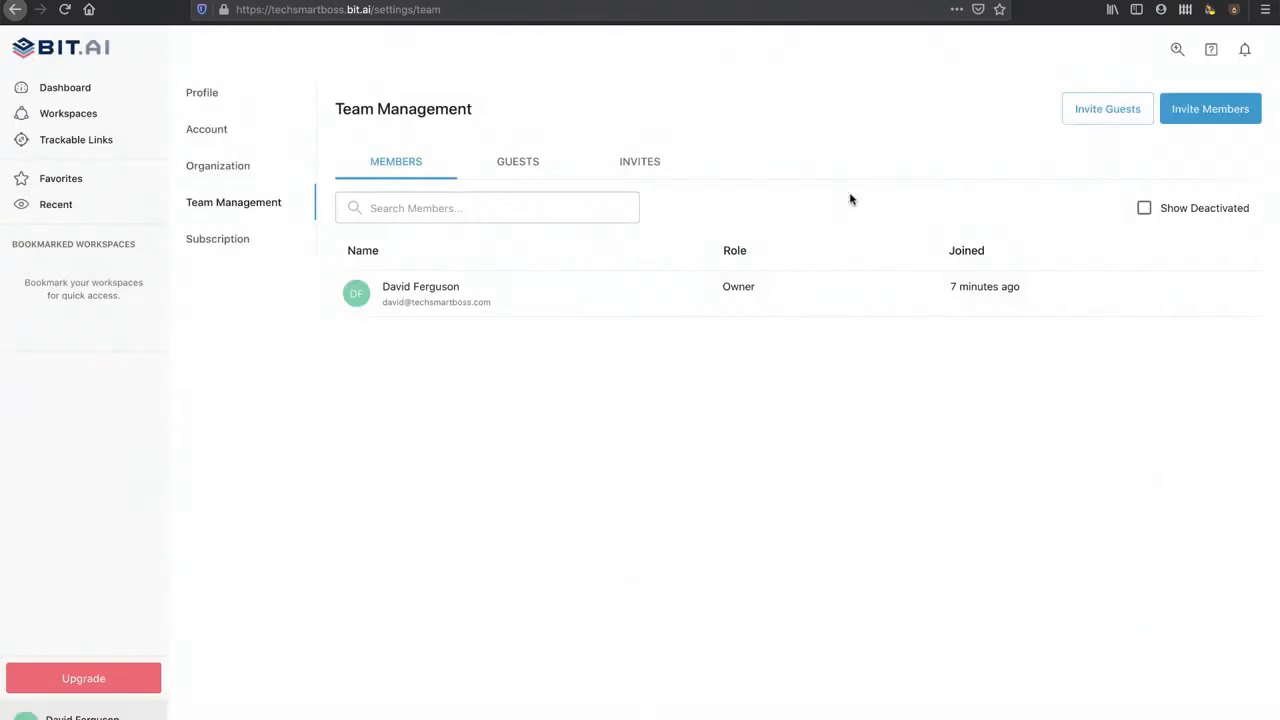
pyautogui.click(1210, 118)
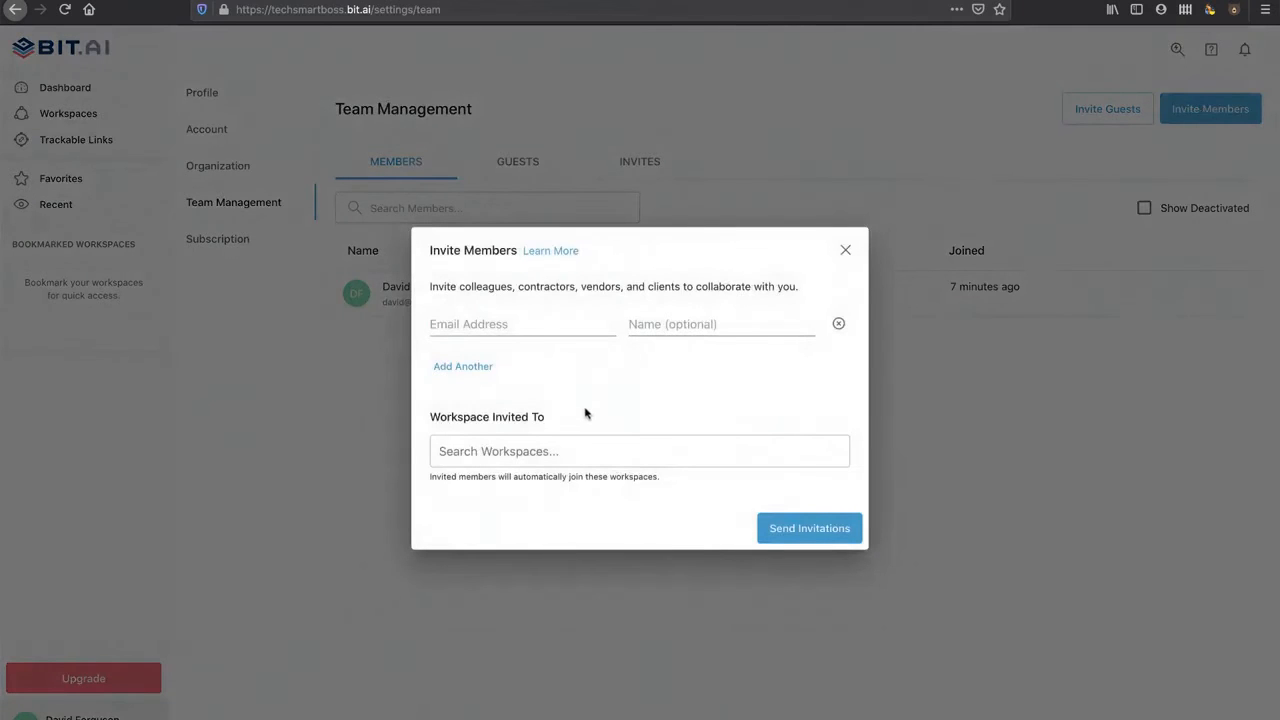
pyautogui.click(563, 455)
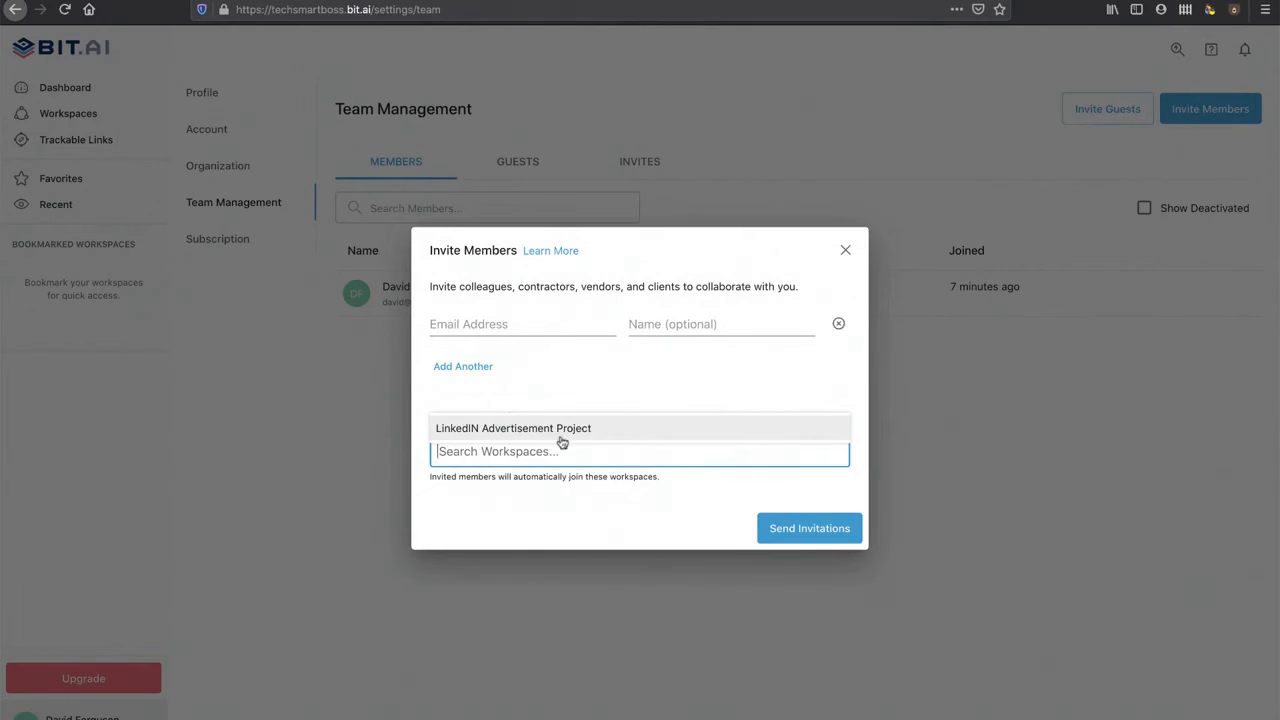
pyautogui.click(568, 412)
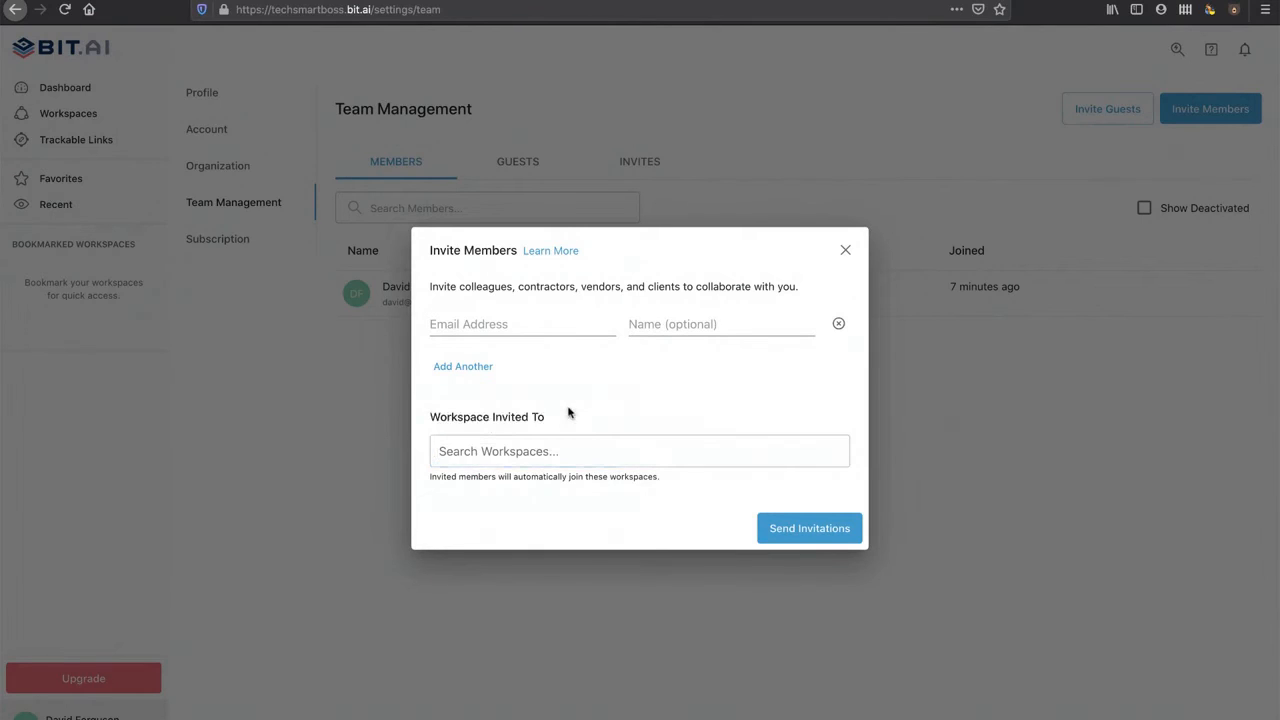
pyautogui.click(846, 252)
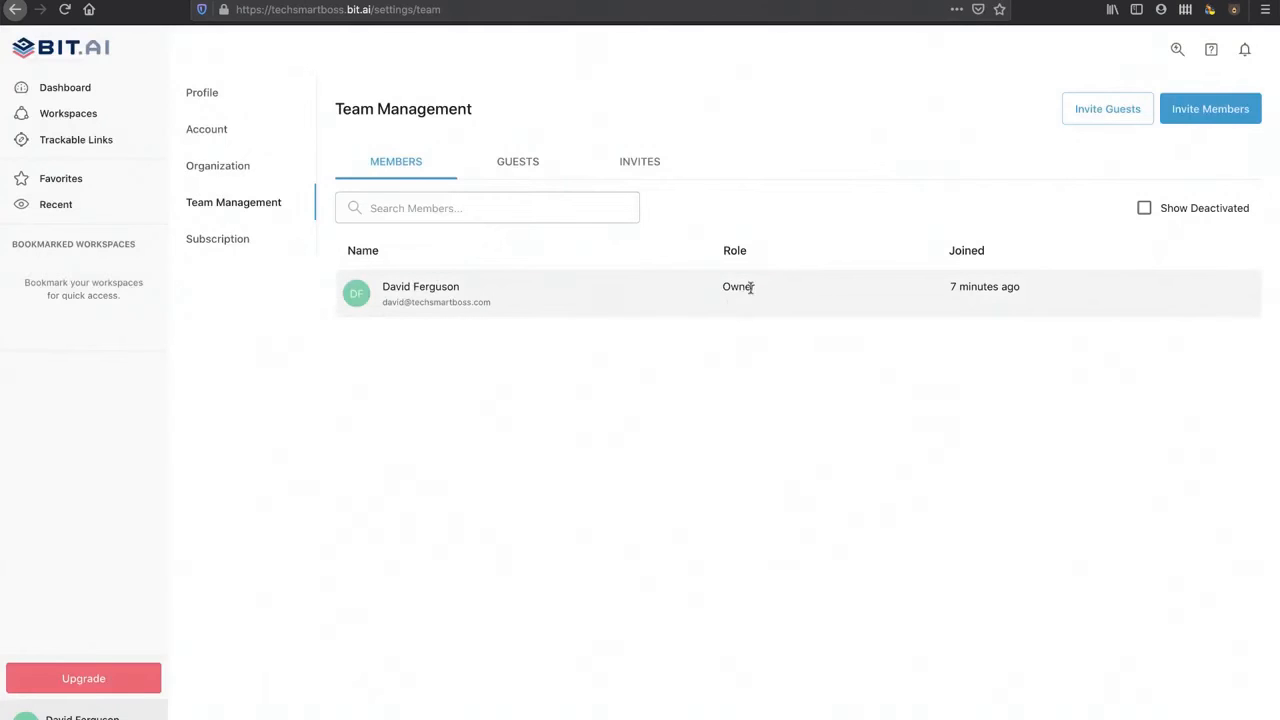
# Step: Invite a new member by e-mail and name into the LinkedIN Advertisement Project workspace
pyautogui.click(1205, 109)
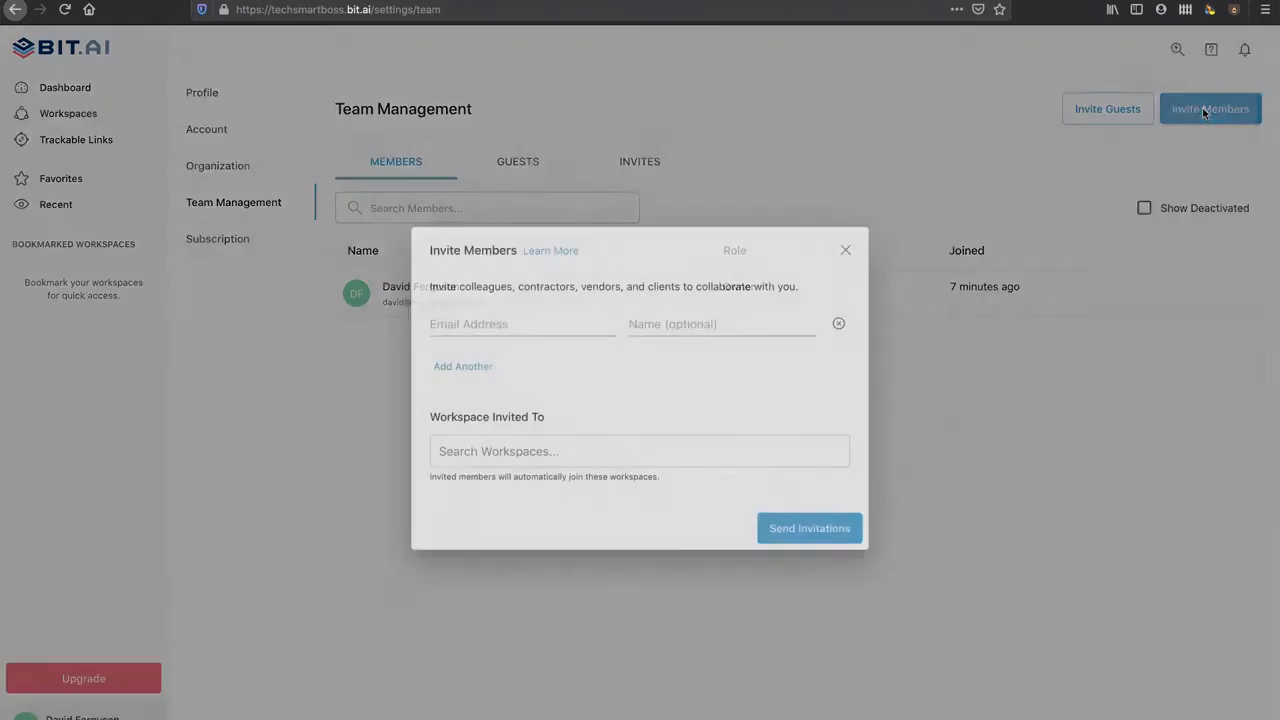
pyautogui.click(579, 325)
pyautogui.write('david.')
pyautogui.press('BackSpace')
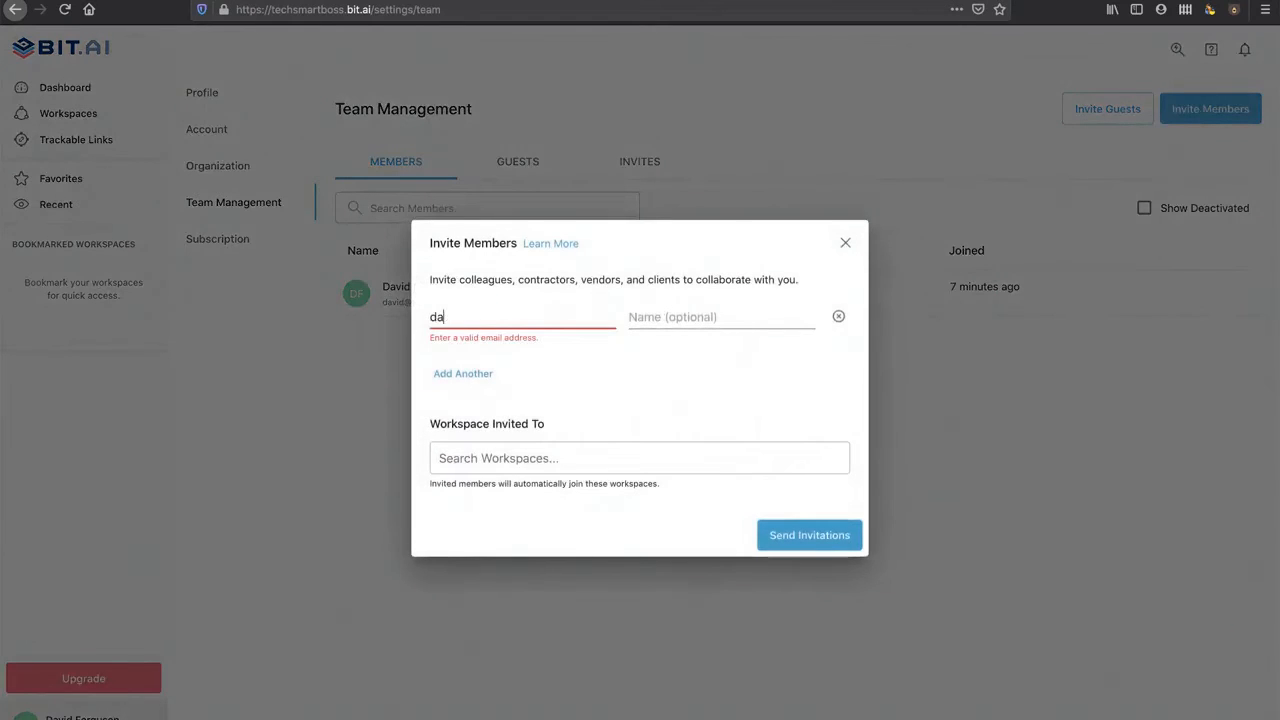
pyautogui.press('BackSpace')
pyautogui.press('BackSpace')
pyautogui.press('Tab')
pyautogui.write('M')
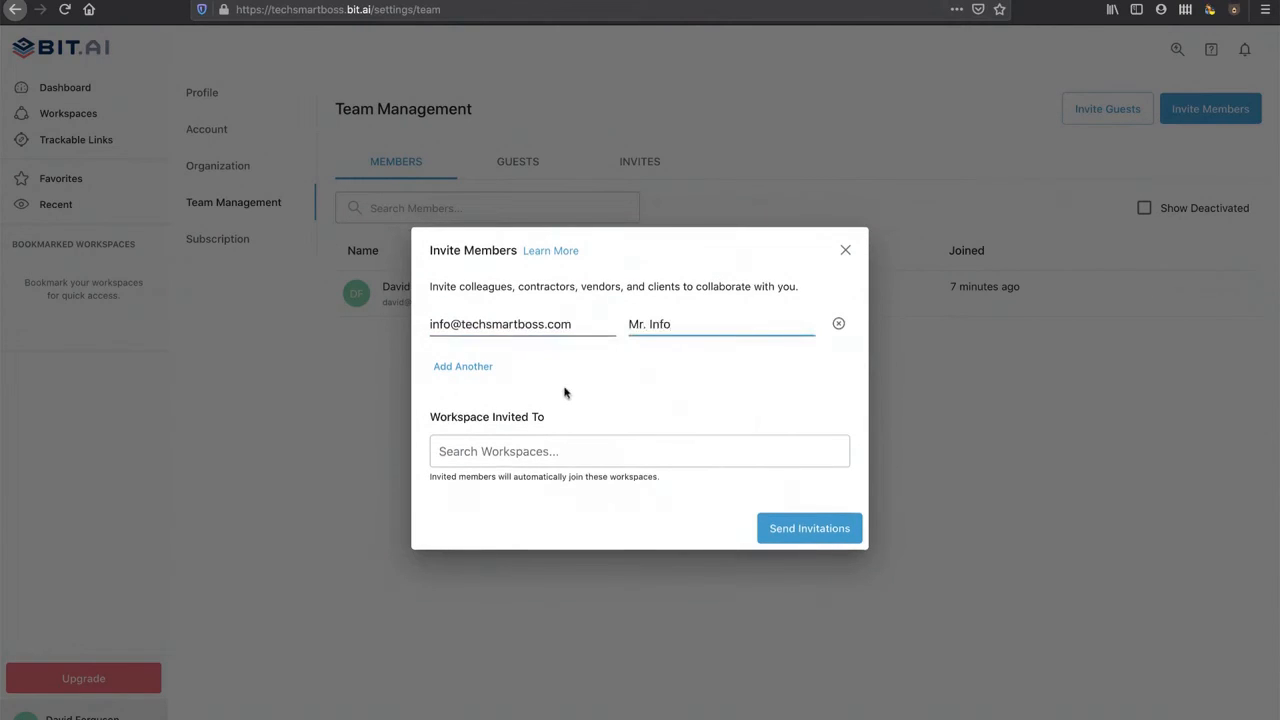
pyautogui.click(548, 451)
pyautogui.click(544, 430)
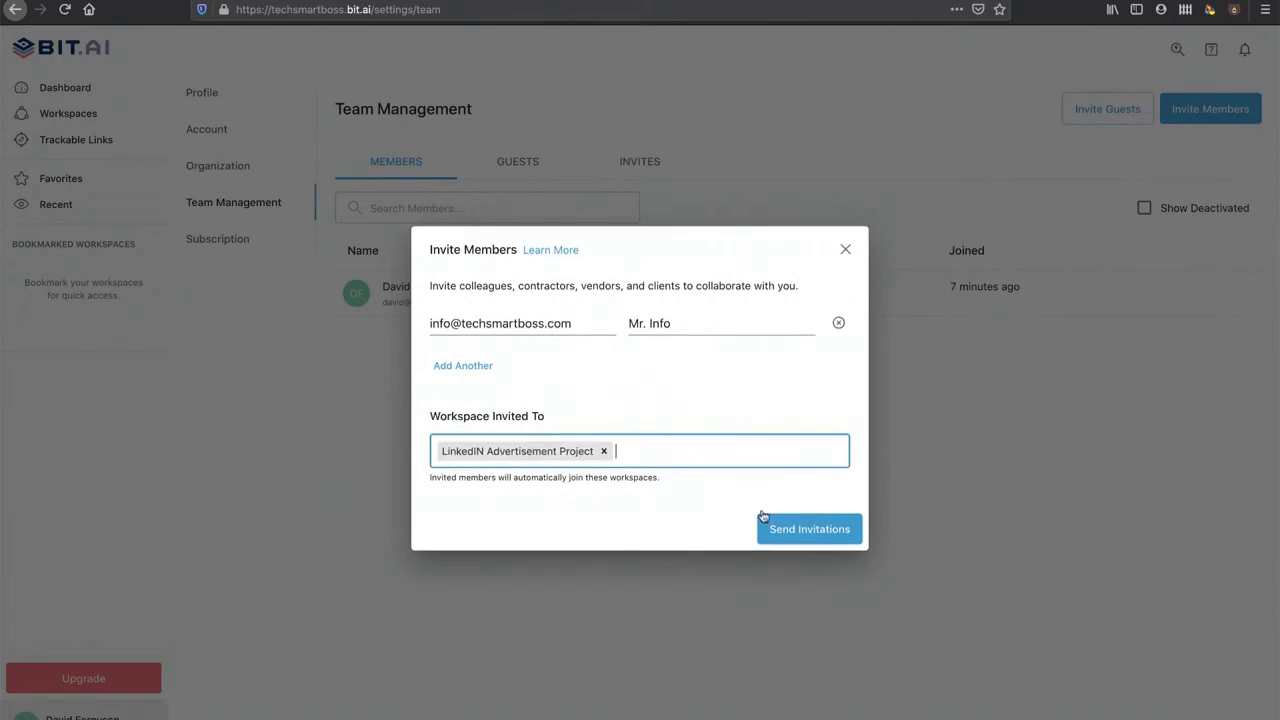
pyautogui.click(812, 531)
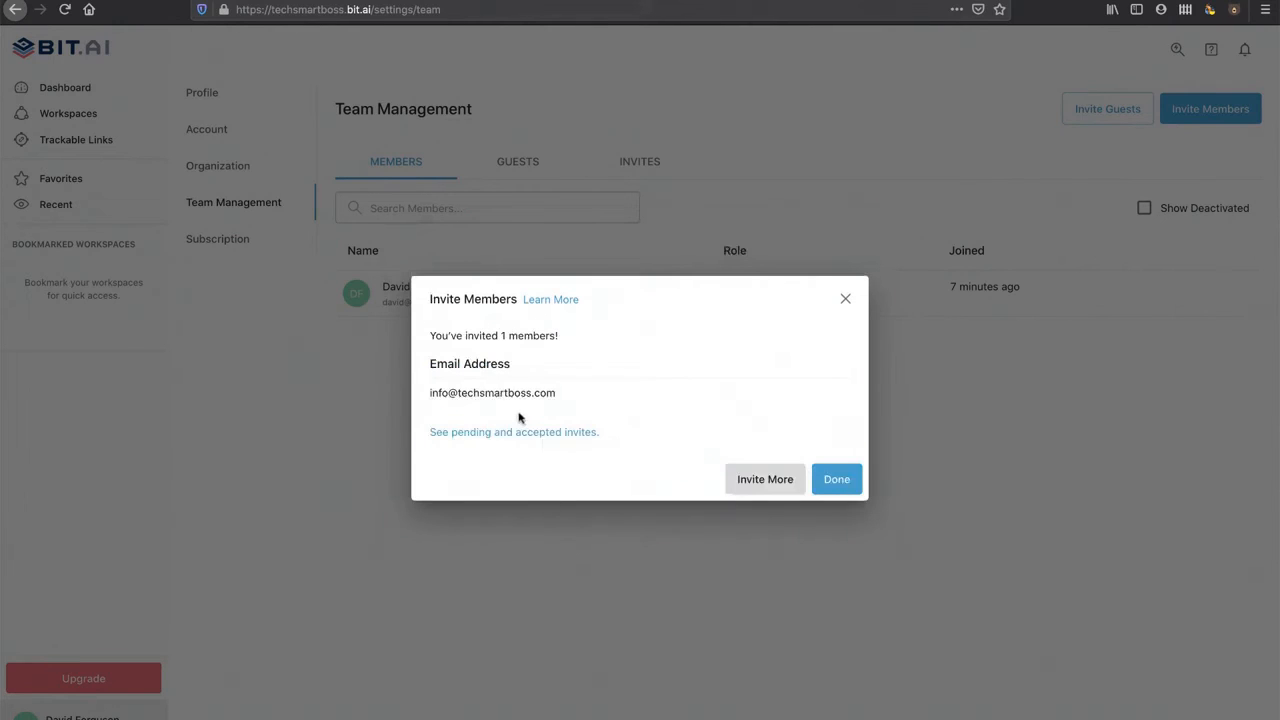
pyautogui.click(830, 479)
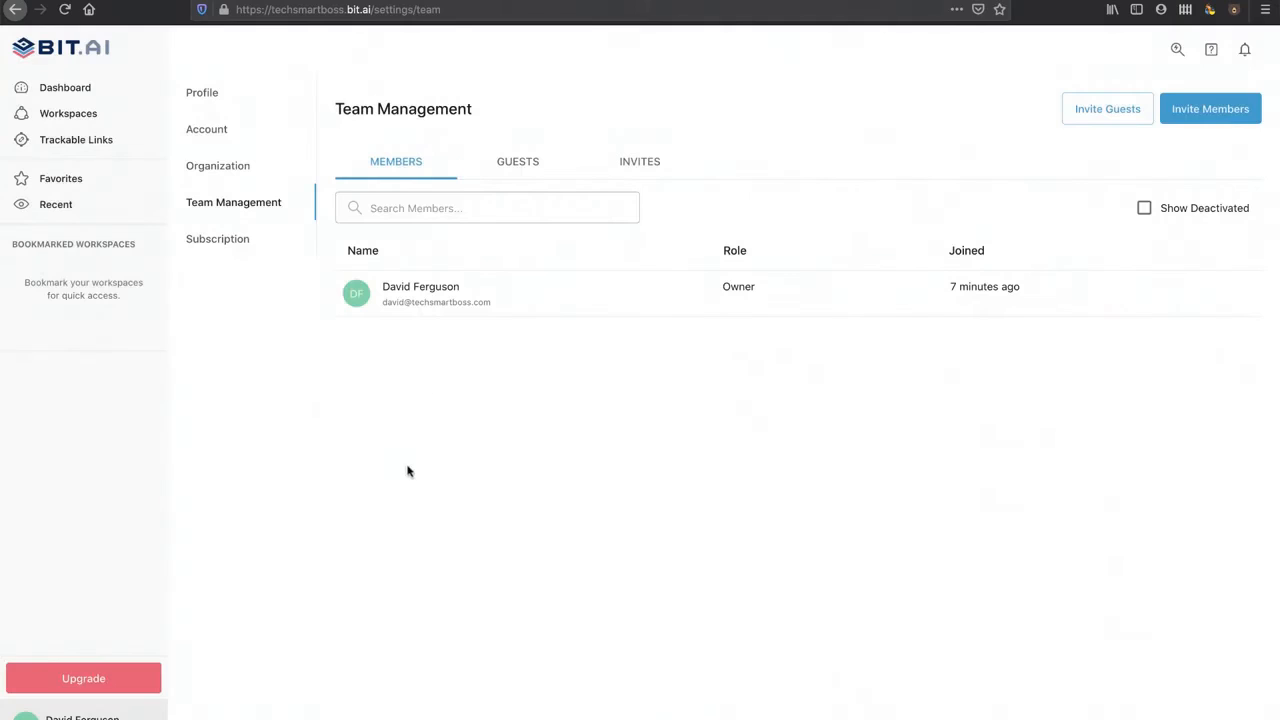
# Step: Check the pending invitation under INVITES, then return to the members list
pyautogui.click(641, 167)
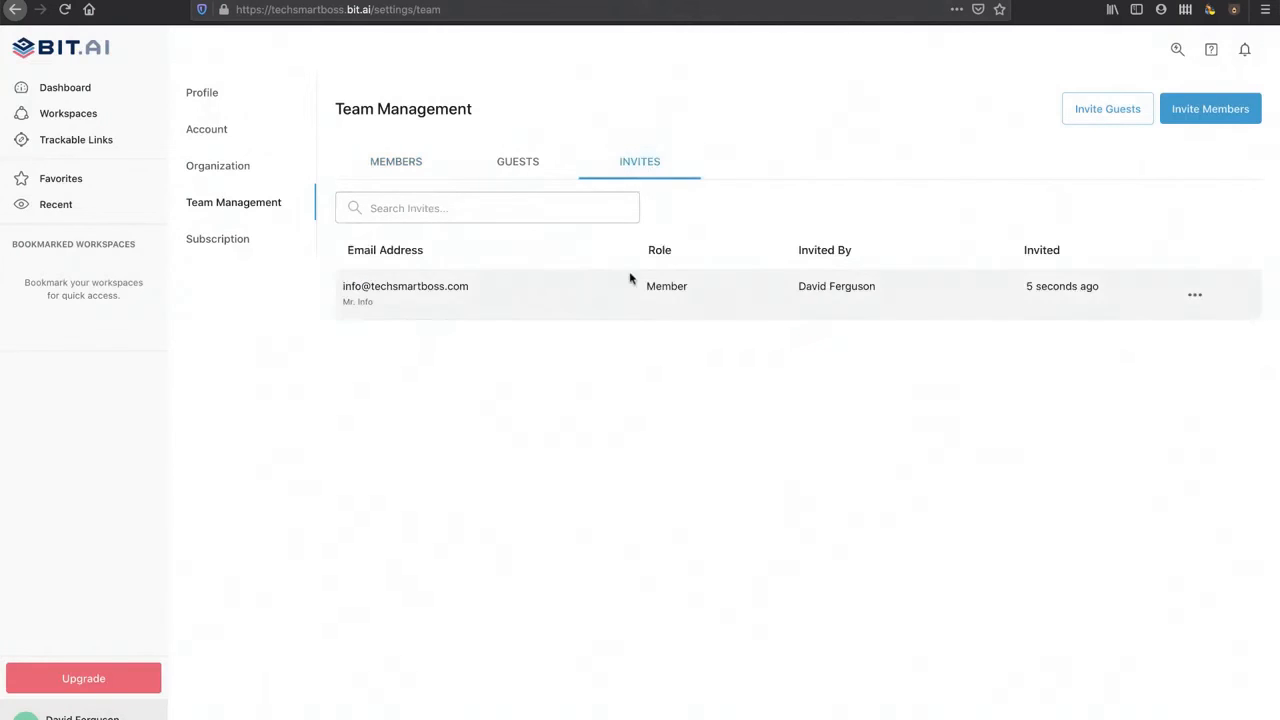
pyautogui.click(1195, 298)
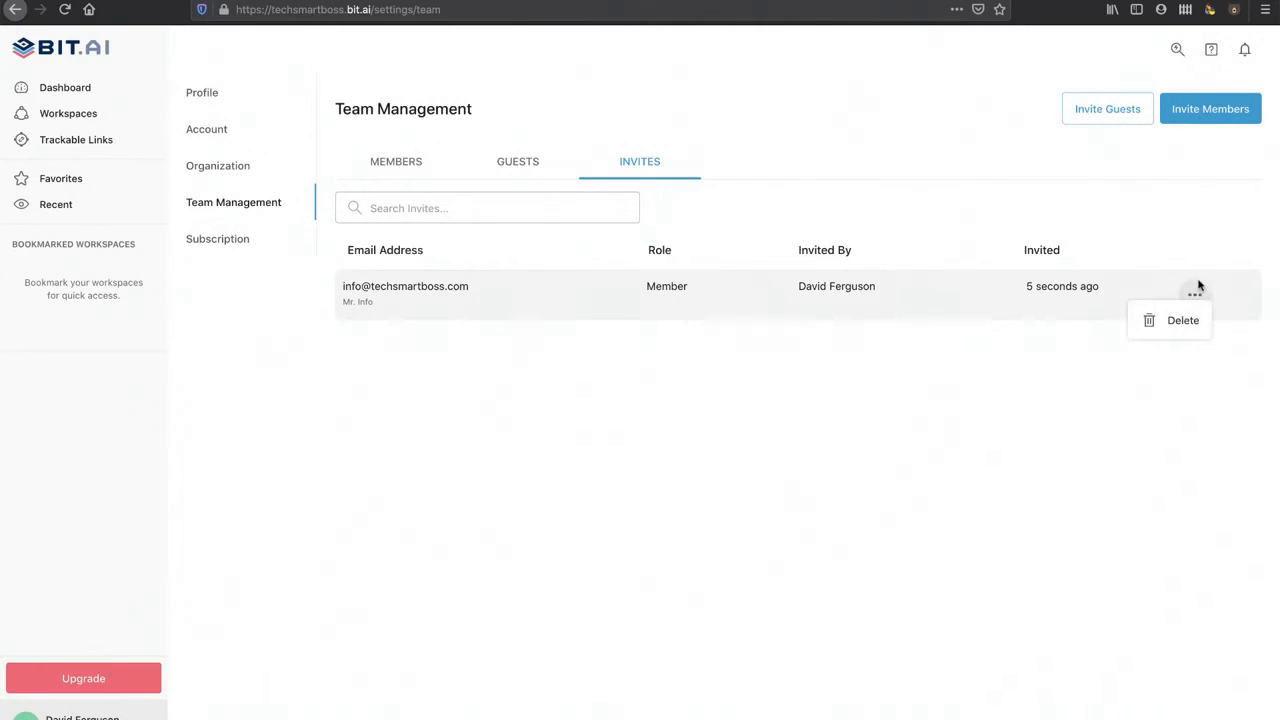
pyautogui.click(1201, 256)
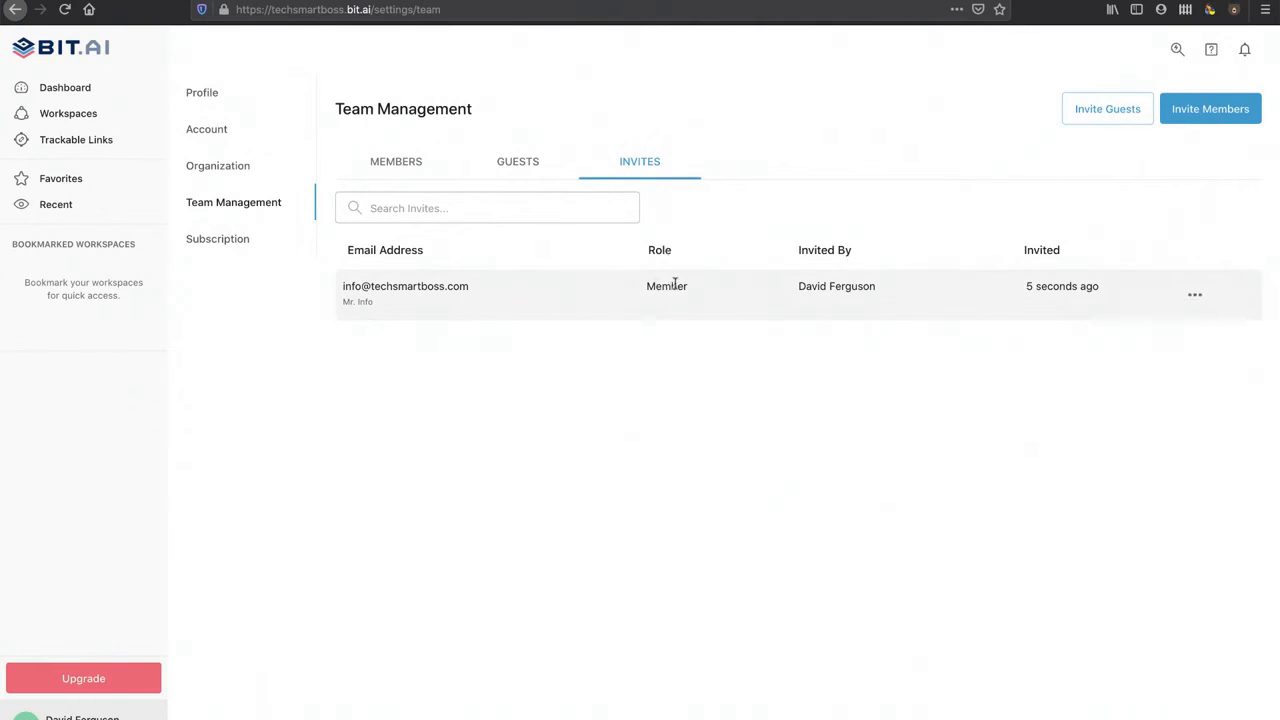
pyautogui.click(412, 166)
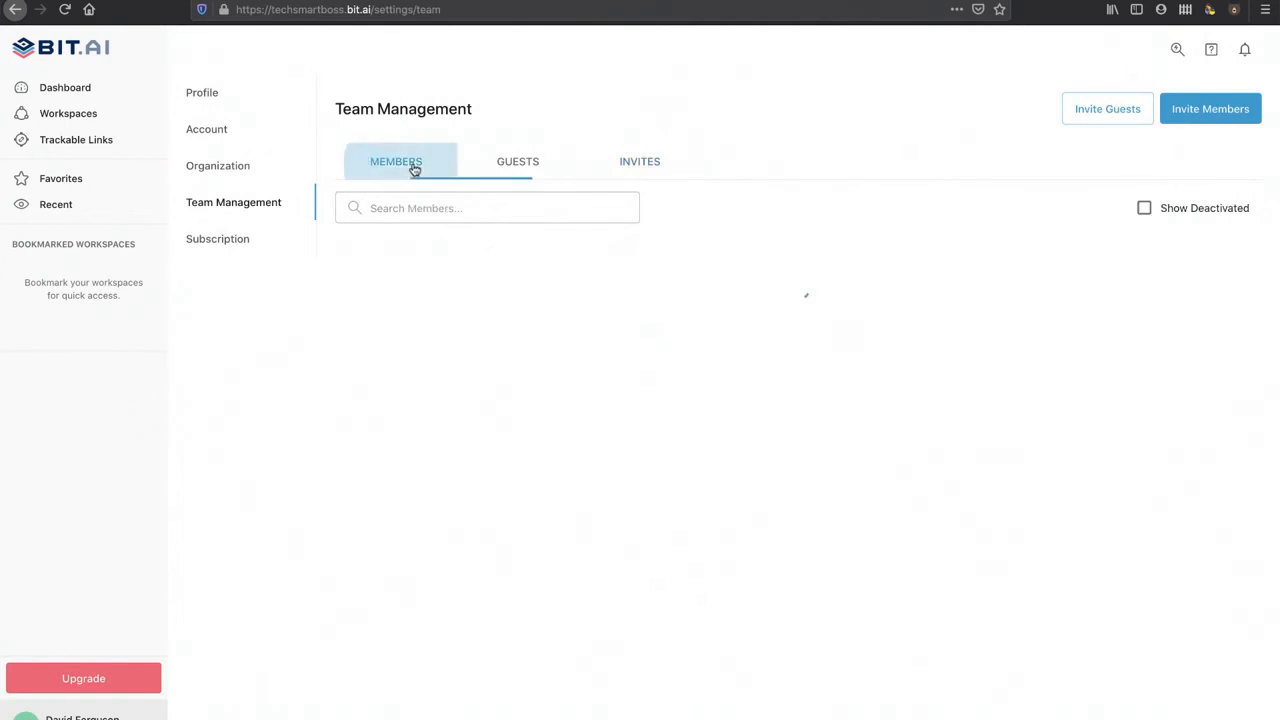
# Step: Look over the subscription plans, then go back to the dashboard
pyautogui.click(226, 244)
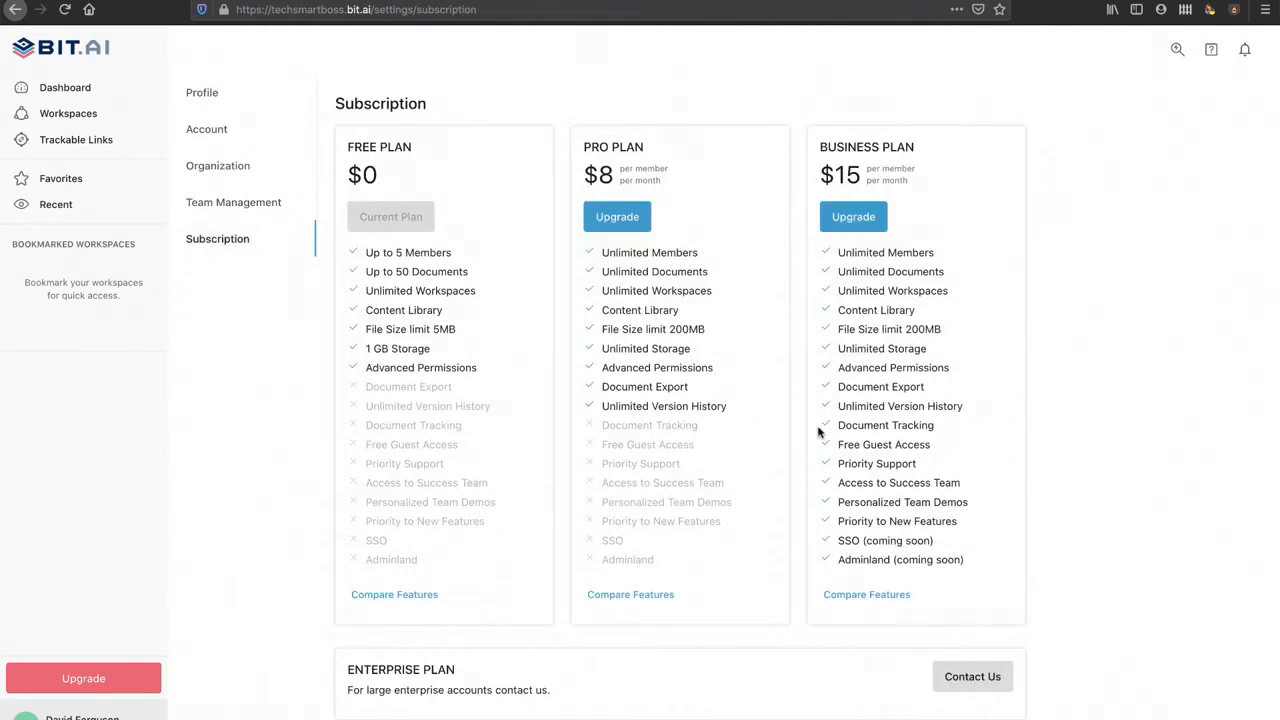
pyautogui.scroll(-3, 793, 545)
pyautogui.scroll(3, 793, 545)
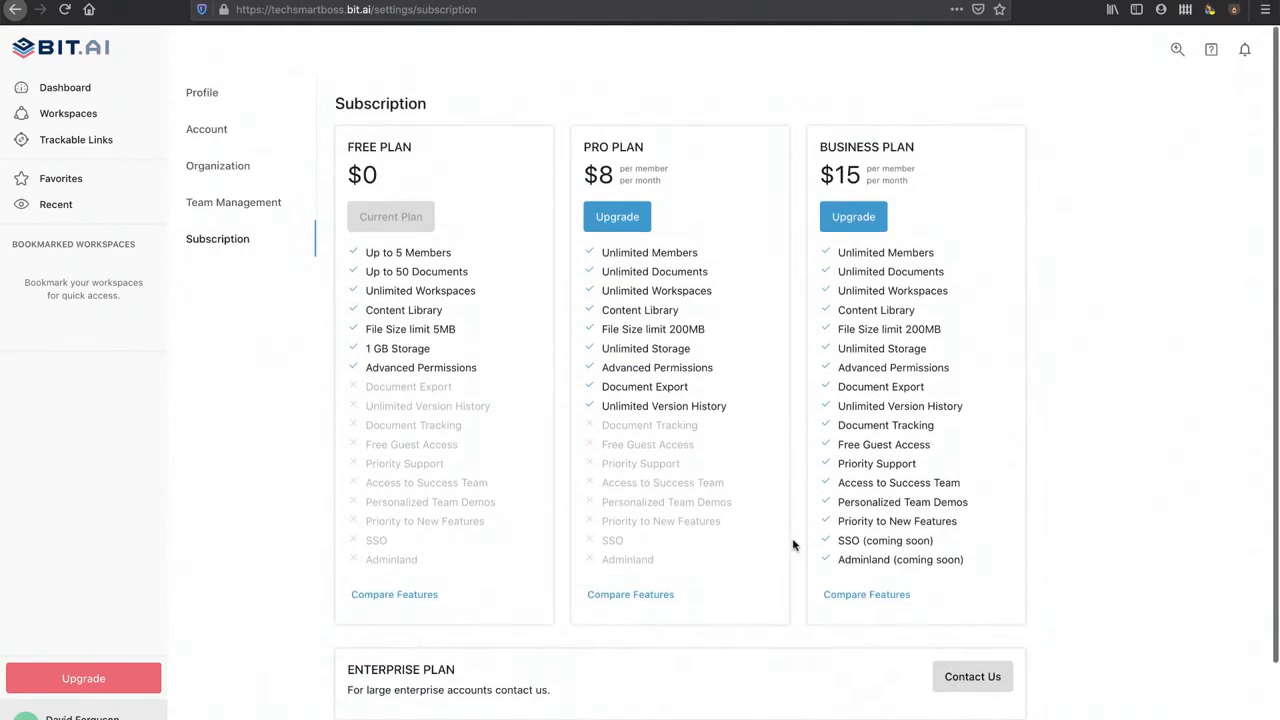
pyautogui.click(55, 89)
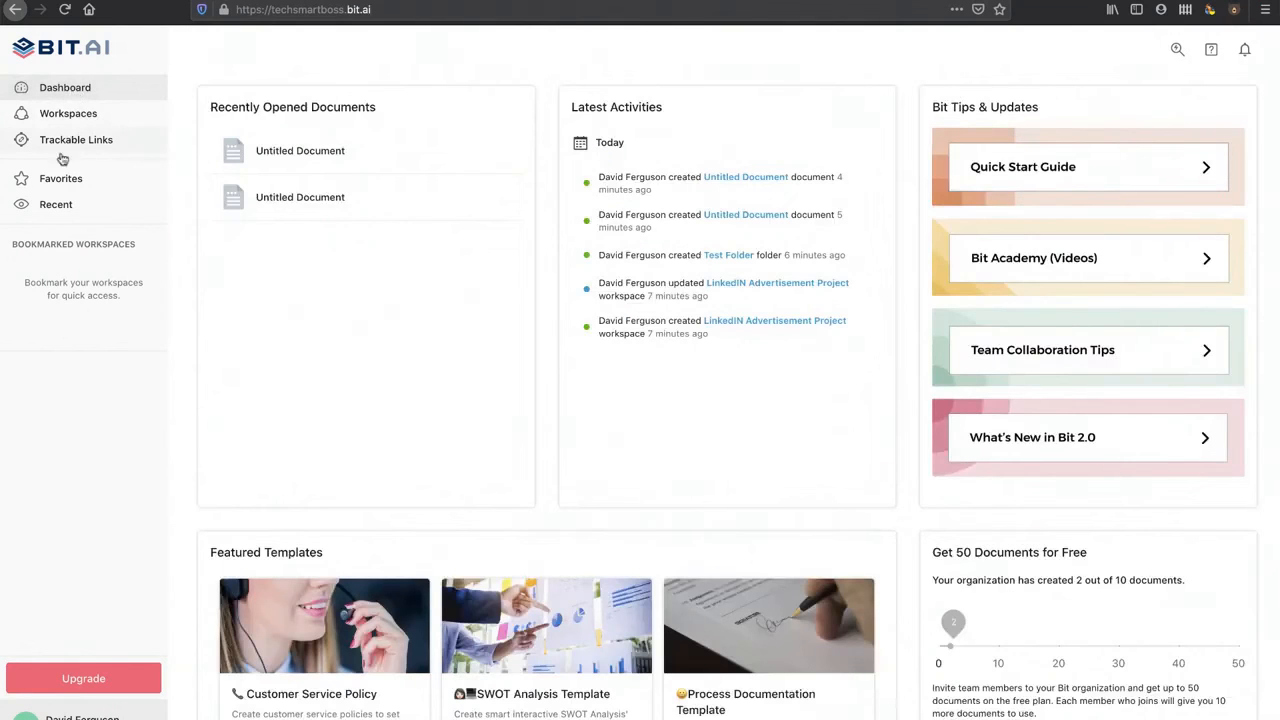
# Step: Open the LinkedIN Advertisement Project workspace and glance at its Create New options
pyautogui.click(68, 114)
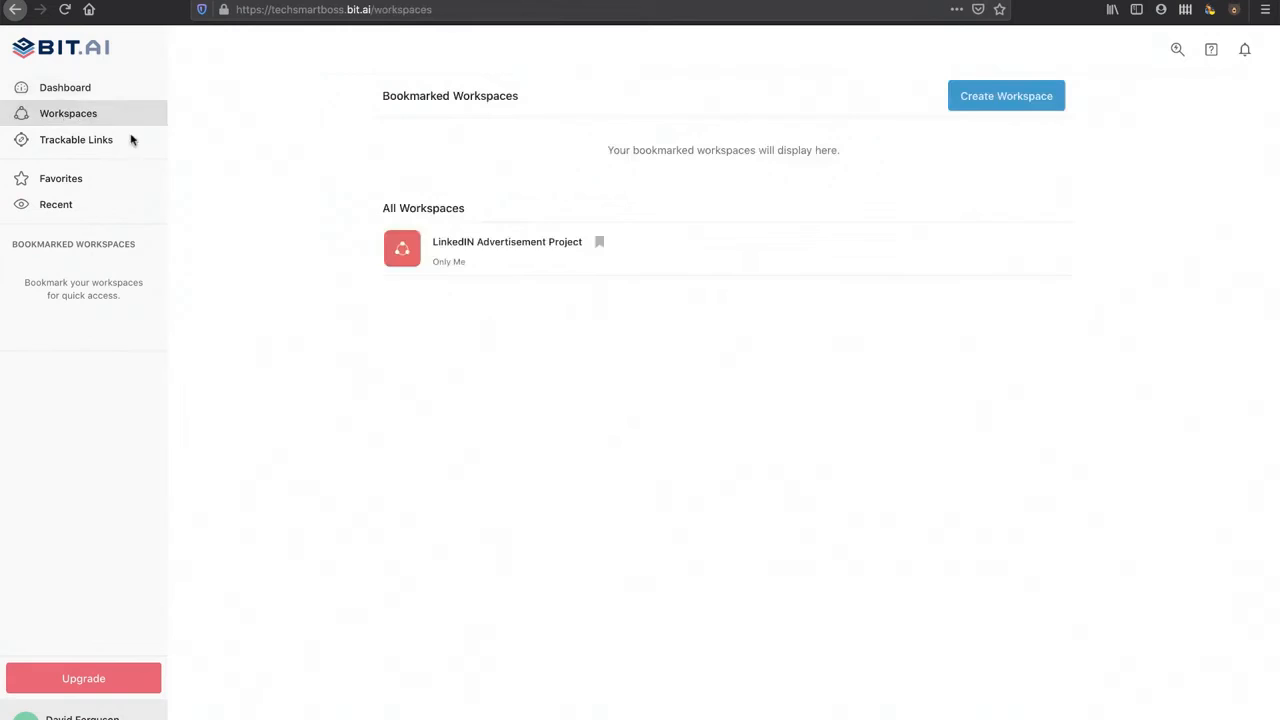
pyautogui.click(503, 248)
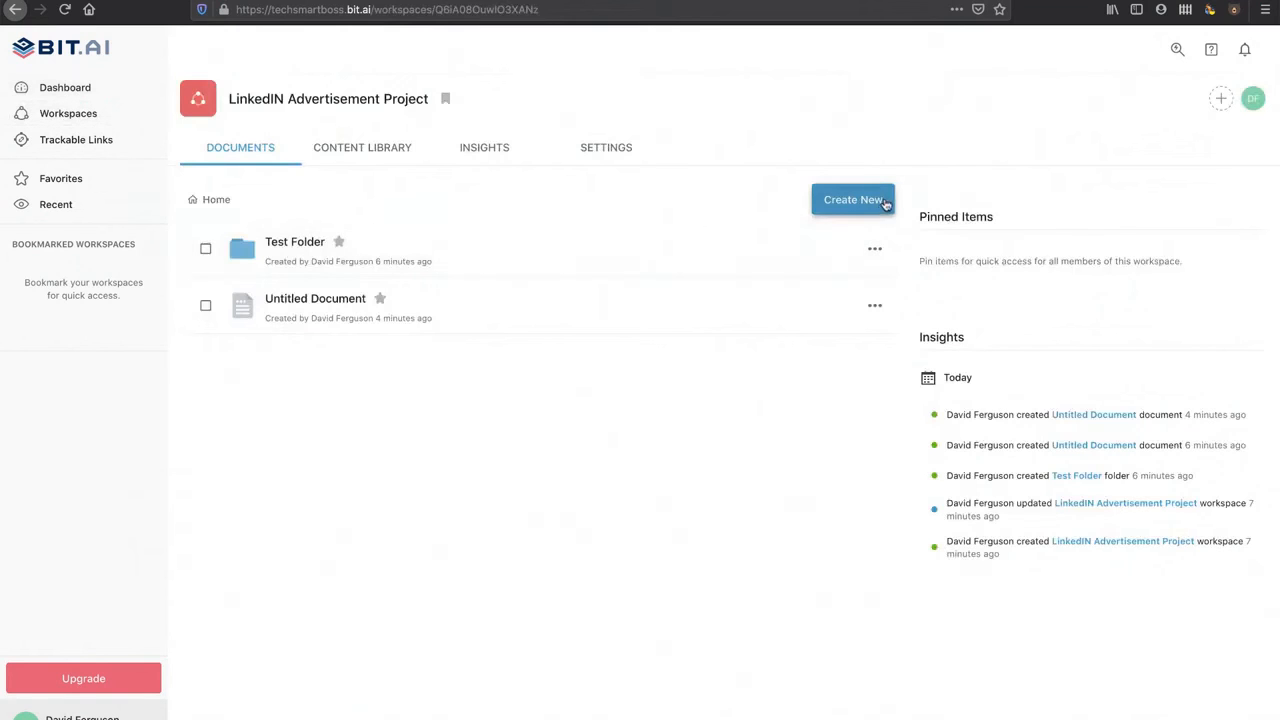
pyautogui.click(865, 204)
pyautogui.click(865, 204)
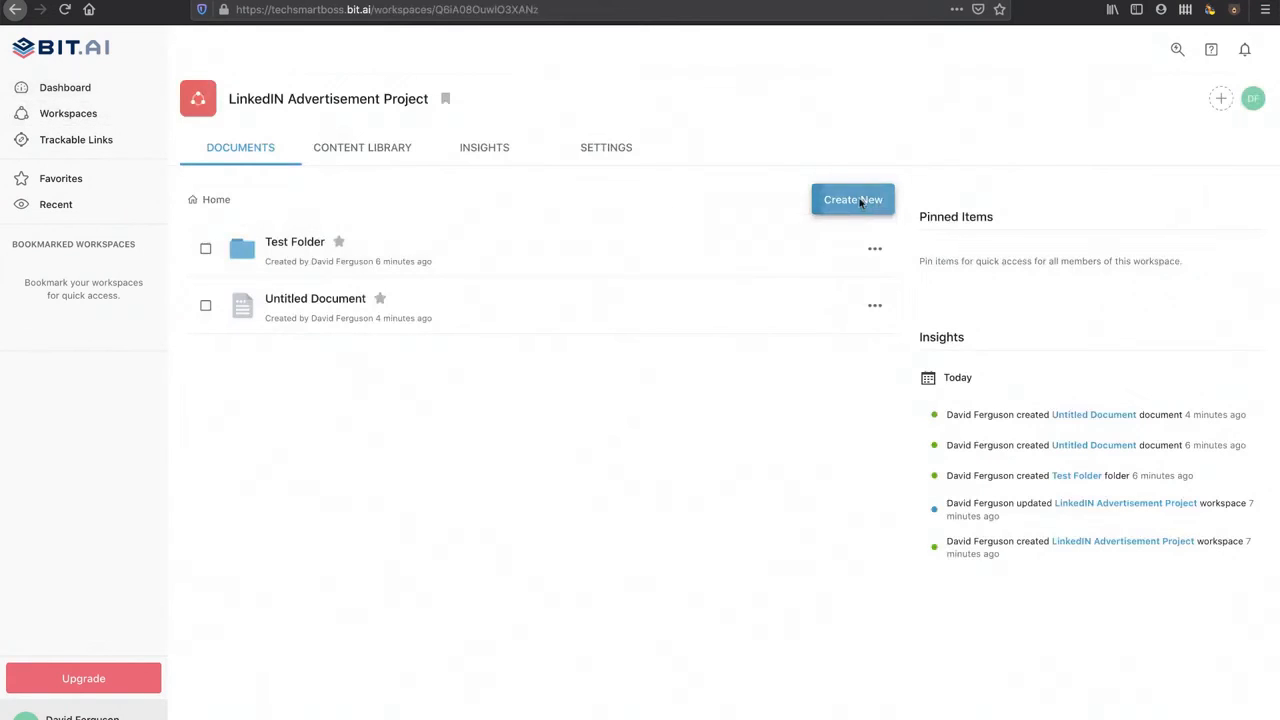
# Step: Inspect the empty content library, then bring up the Create New dropdown from Documents
pyautogui.click(381, 147)
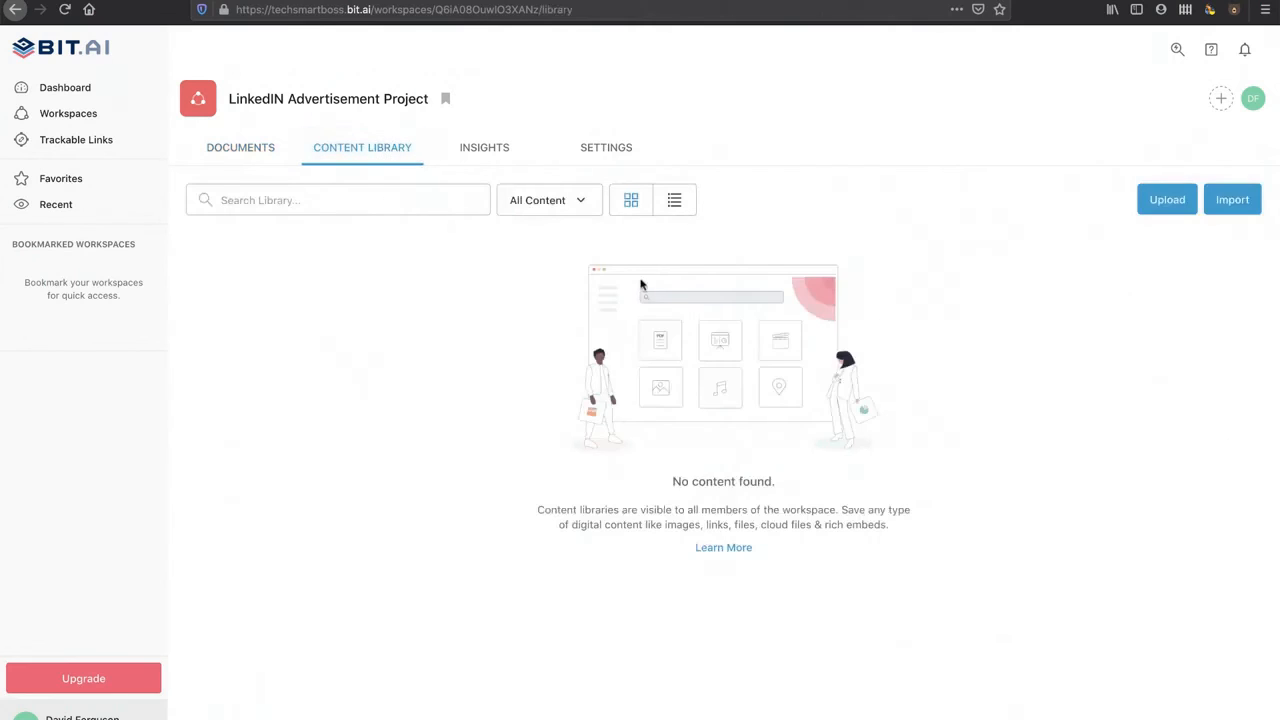
pyautogui.moveTo(592, 514); pyautogui.dragTo(728, 519)
pyautogui.click(783, 521)
pyautogui.click(231, 144)
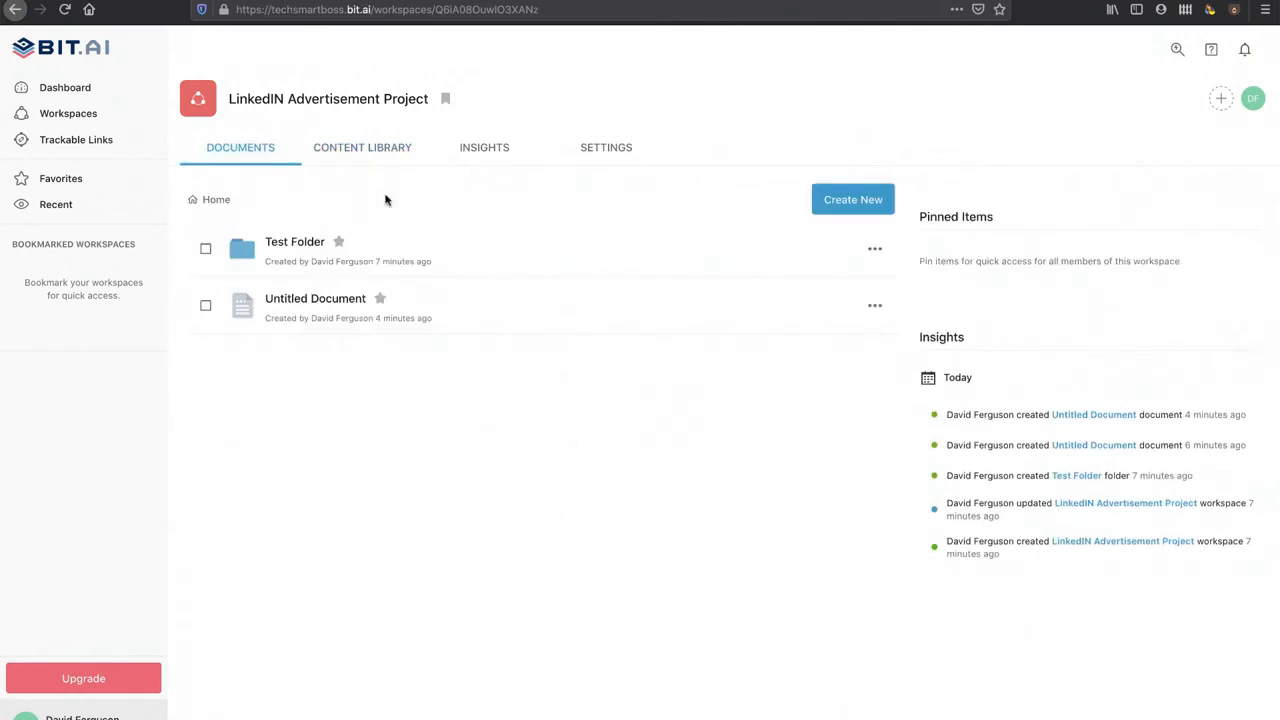
pyautogui.click(840, 199)
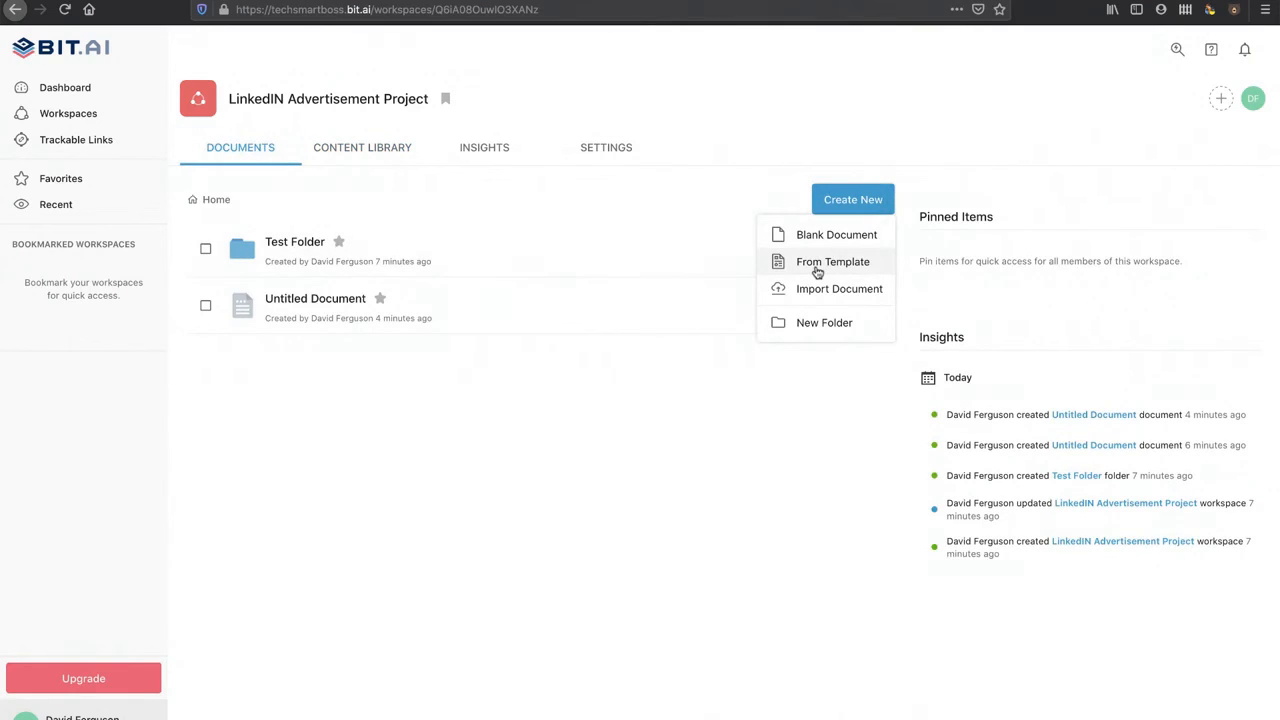
# Step: Browse the Product and Human Resources templates and preview the Employee Handbook Template
pyautogui.click(817, 268)
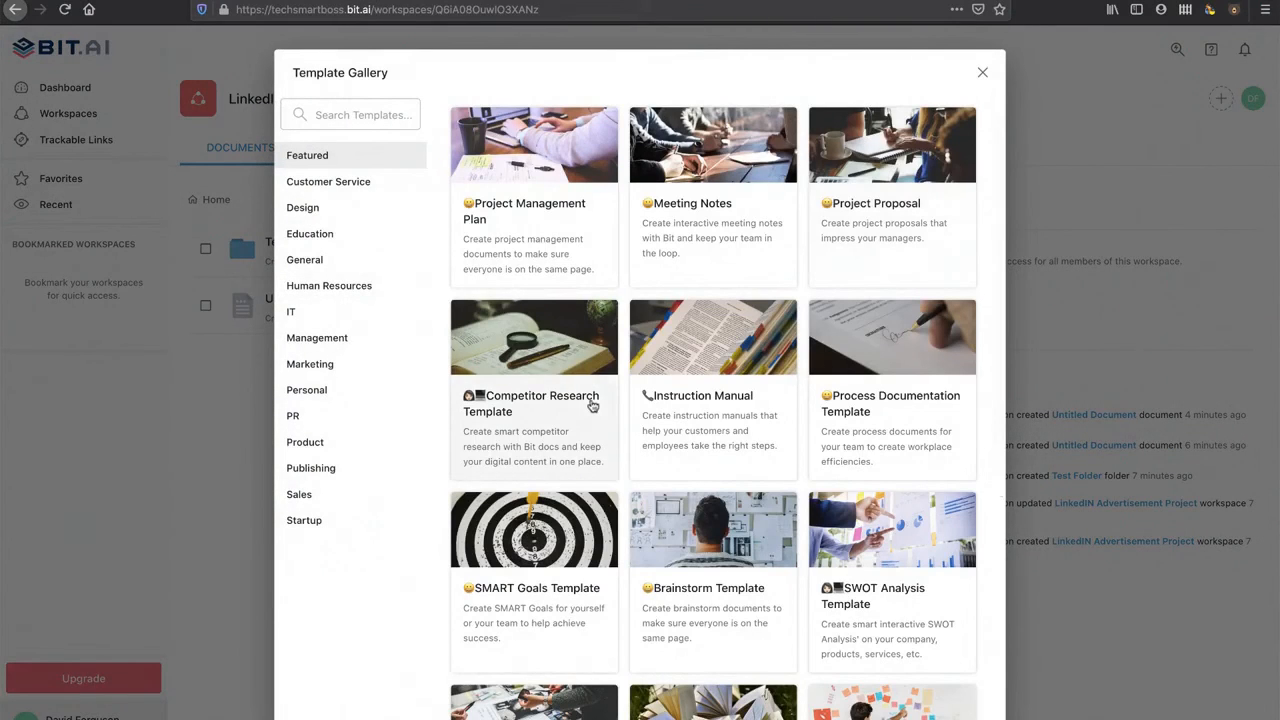
pyautogui.click(325, 450)
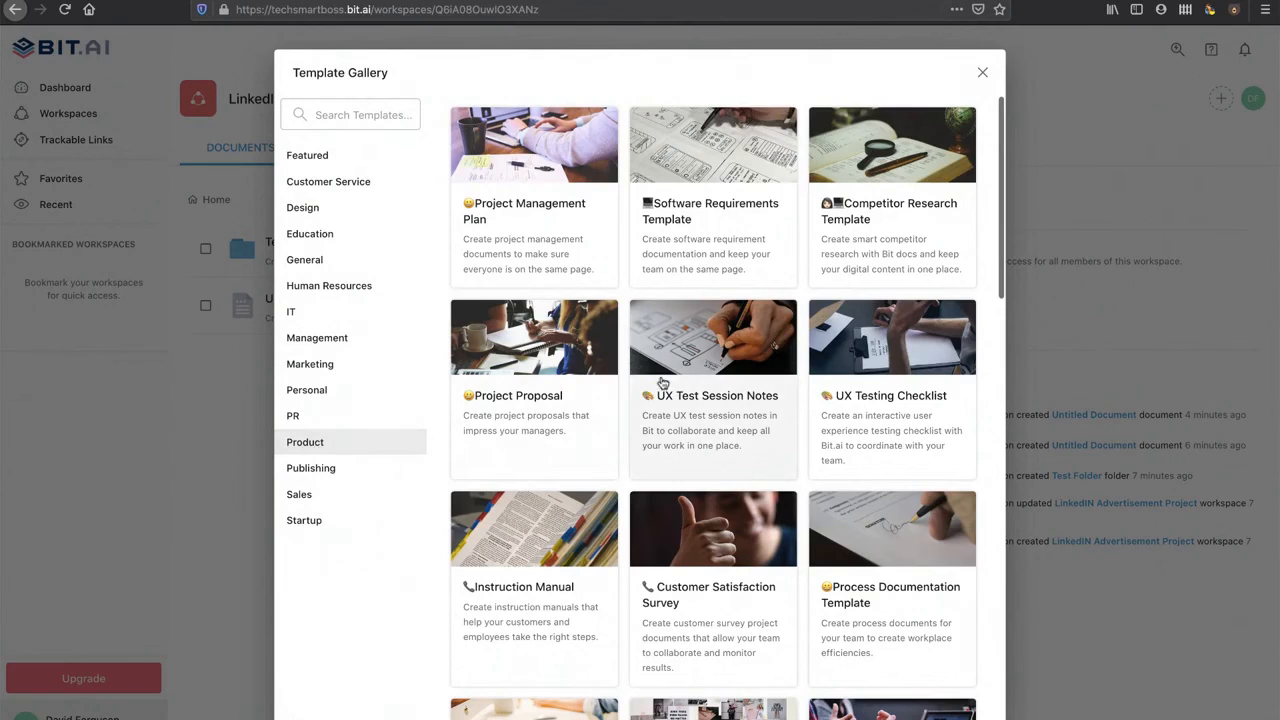
pyautogui.scroll(-5, 661, 382)
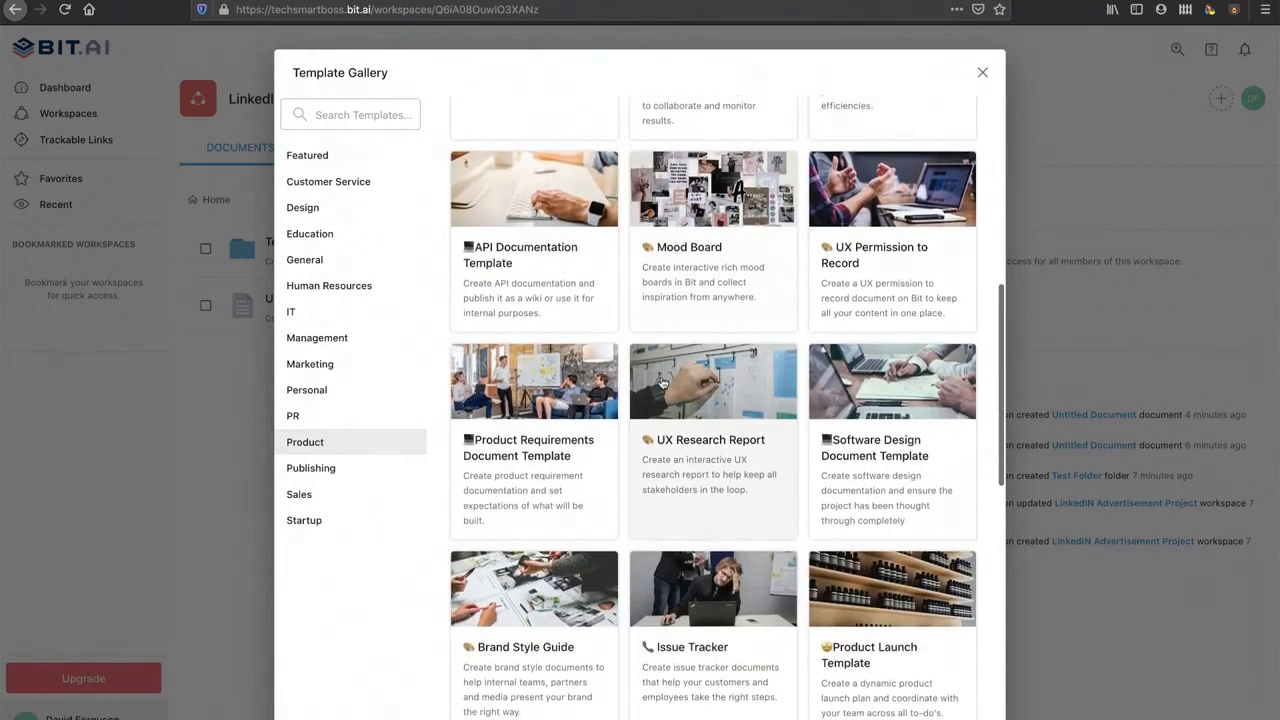
pyautogui.scroll(-5, 661, 382)
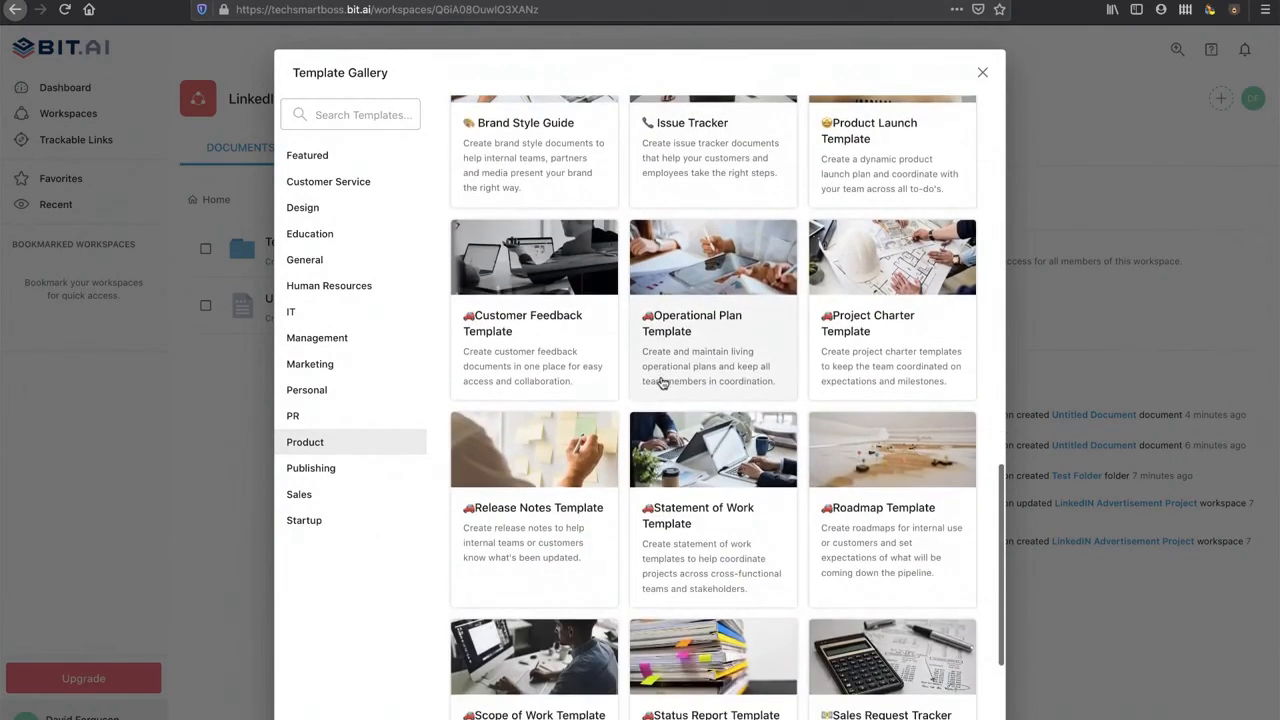
pyautogui.click(326, 286)
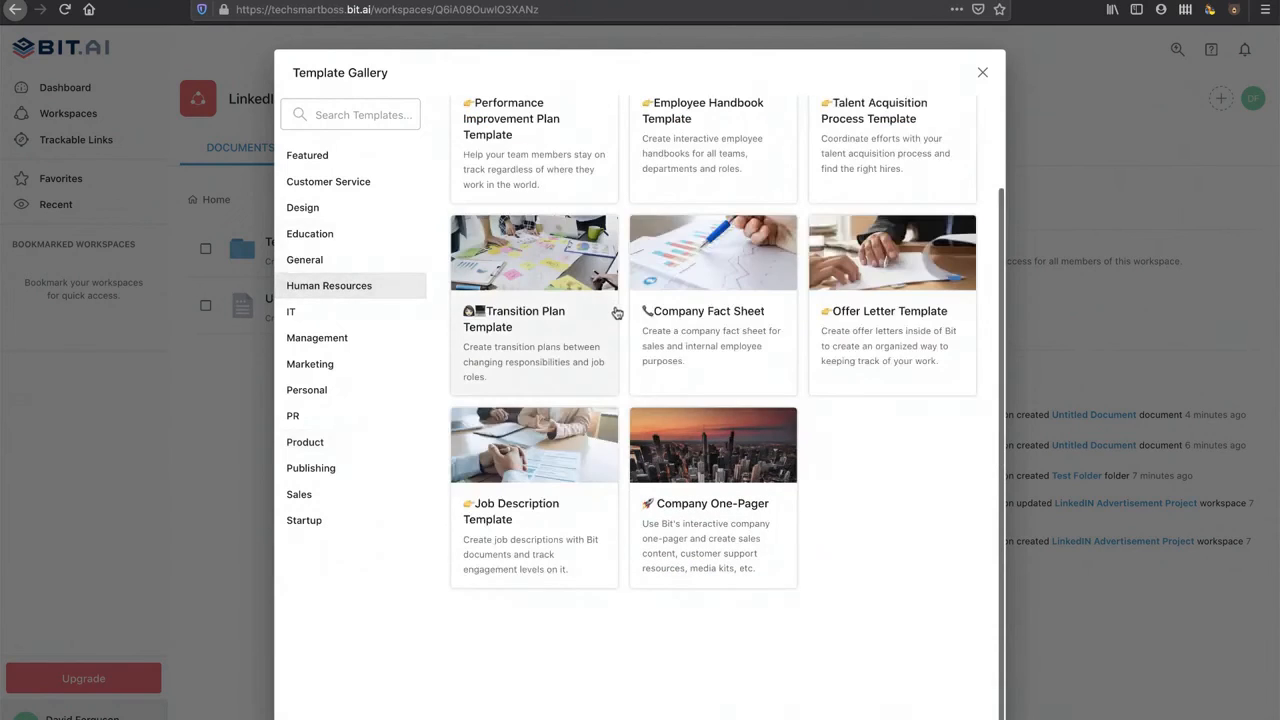
pyautogui.click(688, 107)
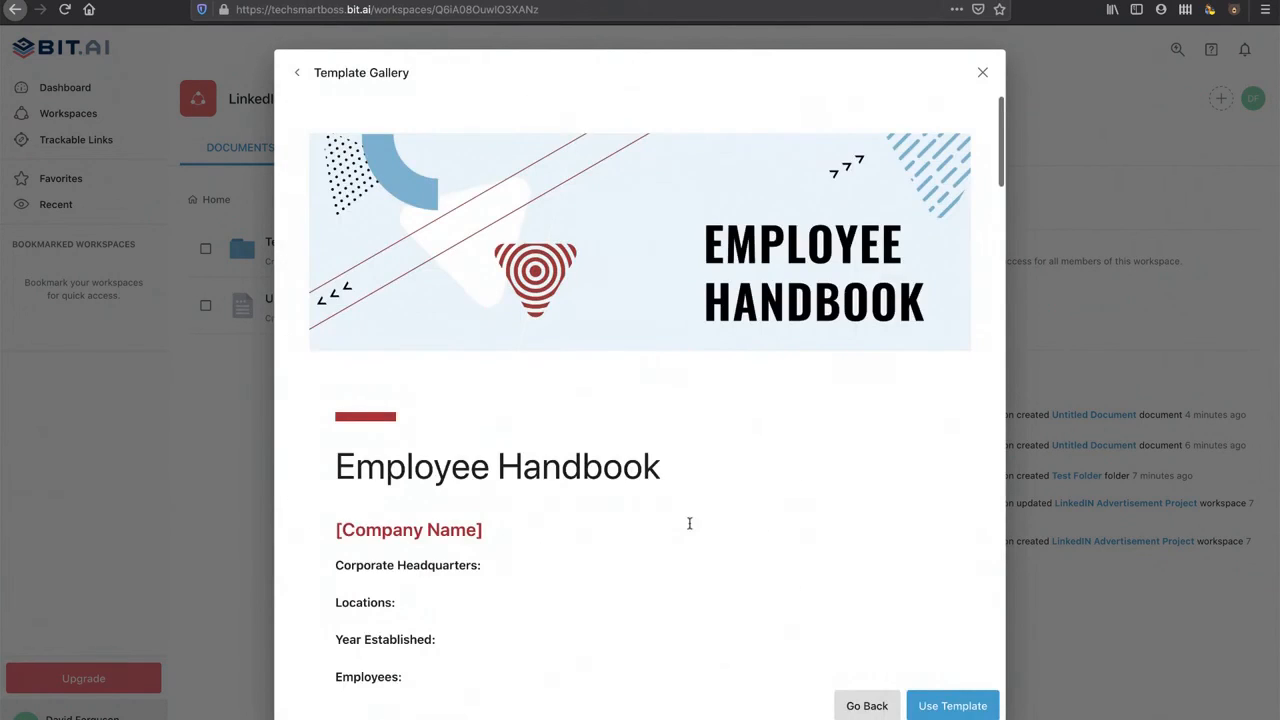
# Step: Create a document from the Employee Handbook template and scroll through its sections
pyautogui.click(960, 705)
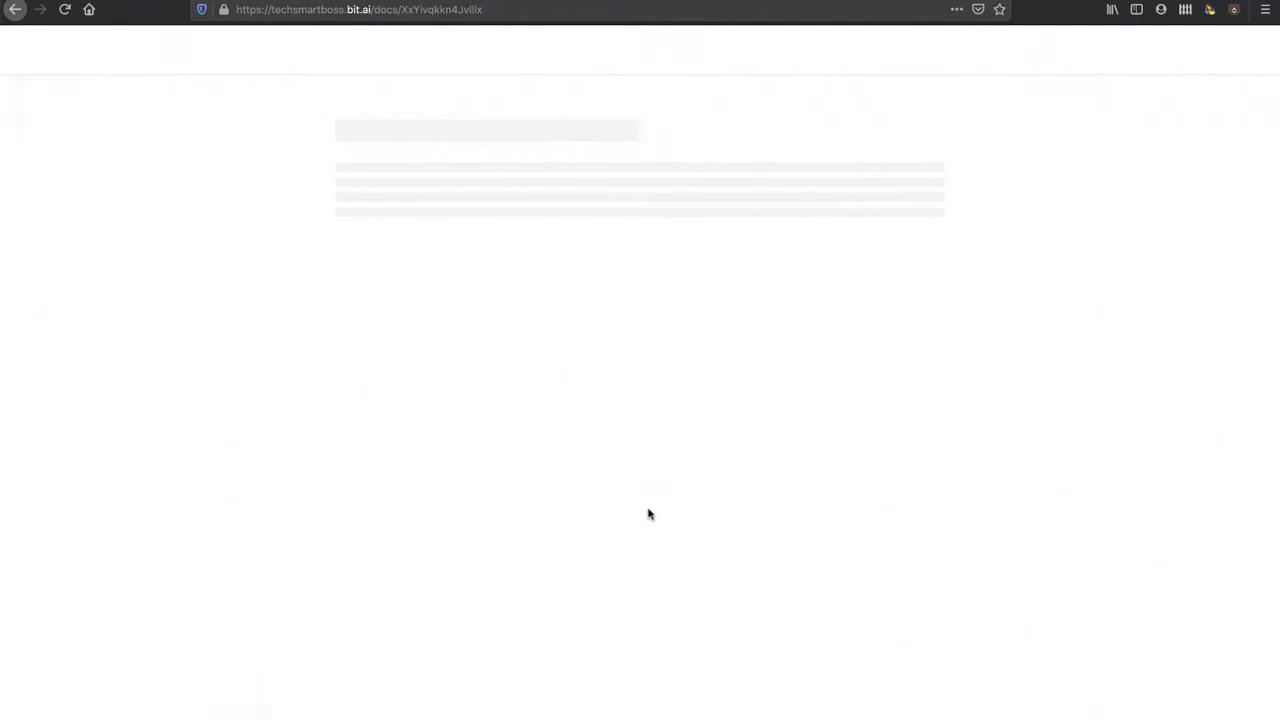
pyautogui.scroll(-5, 648, 512)
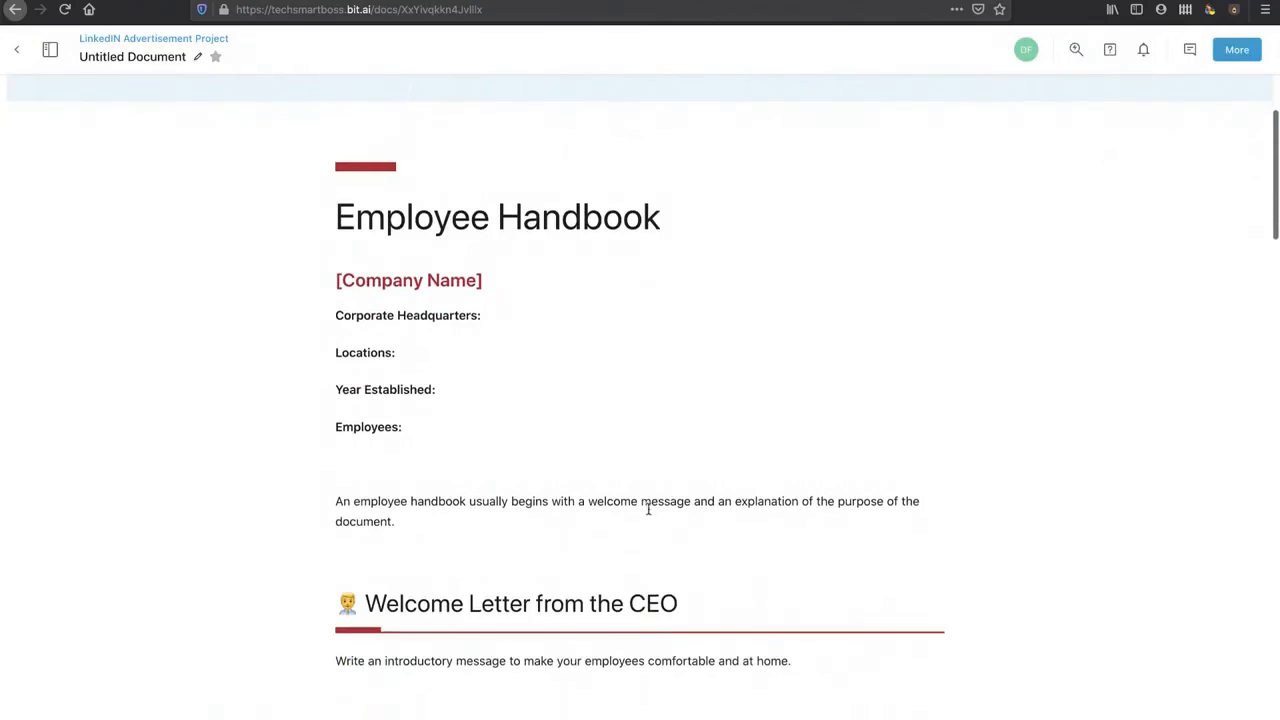
pyautogui.scroll(3, 648, 510)
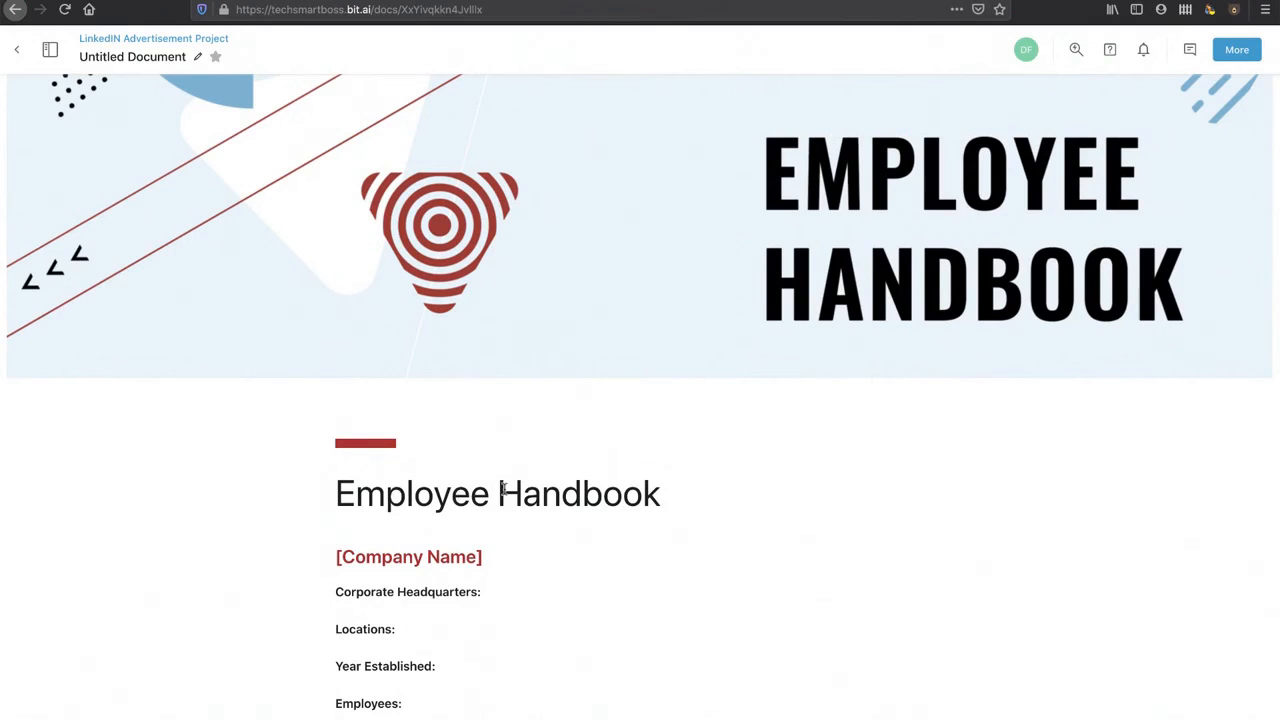
pyautogui.scroll(-5, 503, 490)
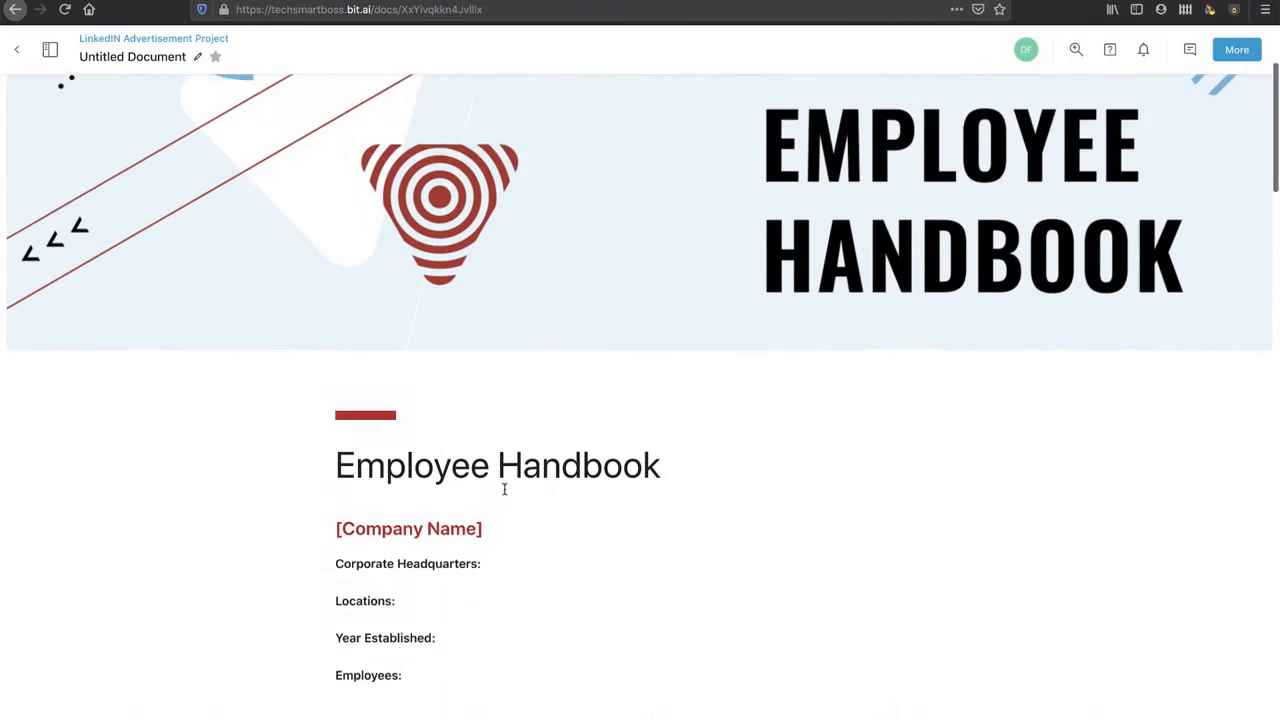
pyautogui.scroll(-2, 503, 490)
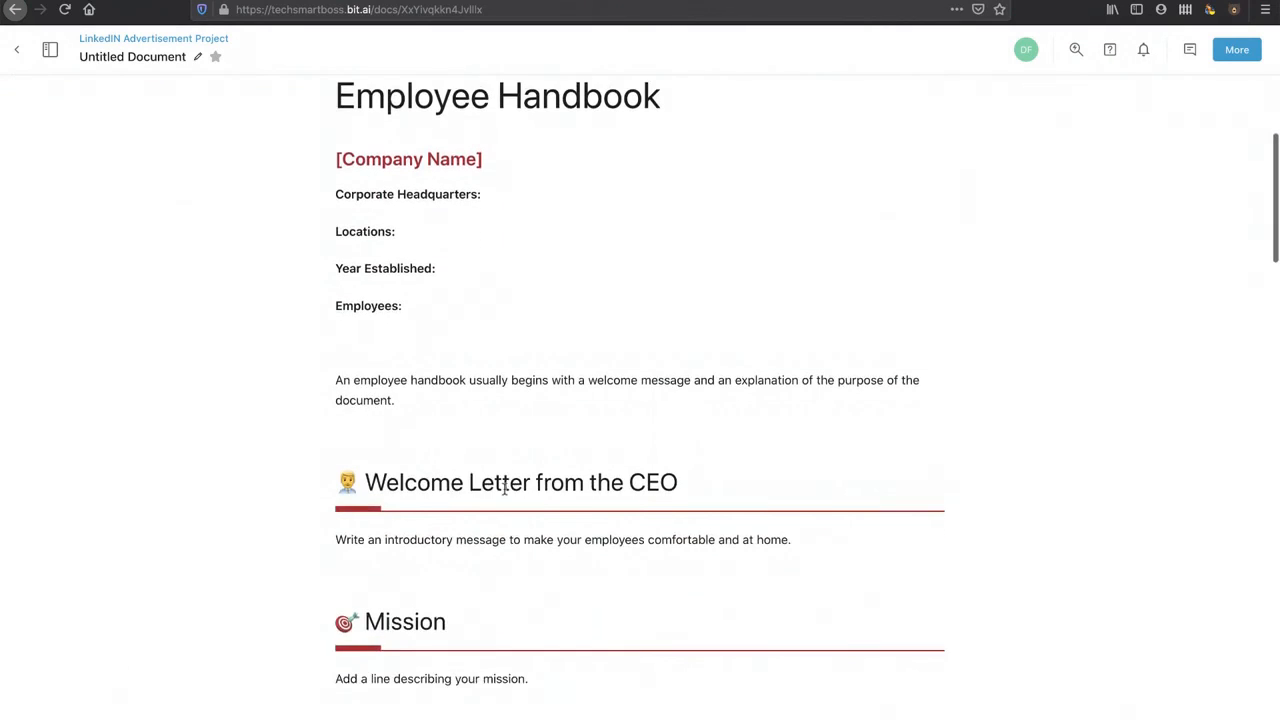
pyautogui.scroll(-5, 493, 335)
pyautogui.scroll(-7, 491, 330)
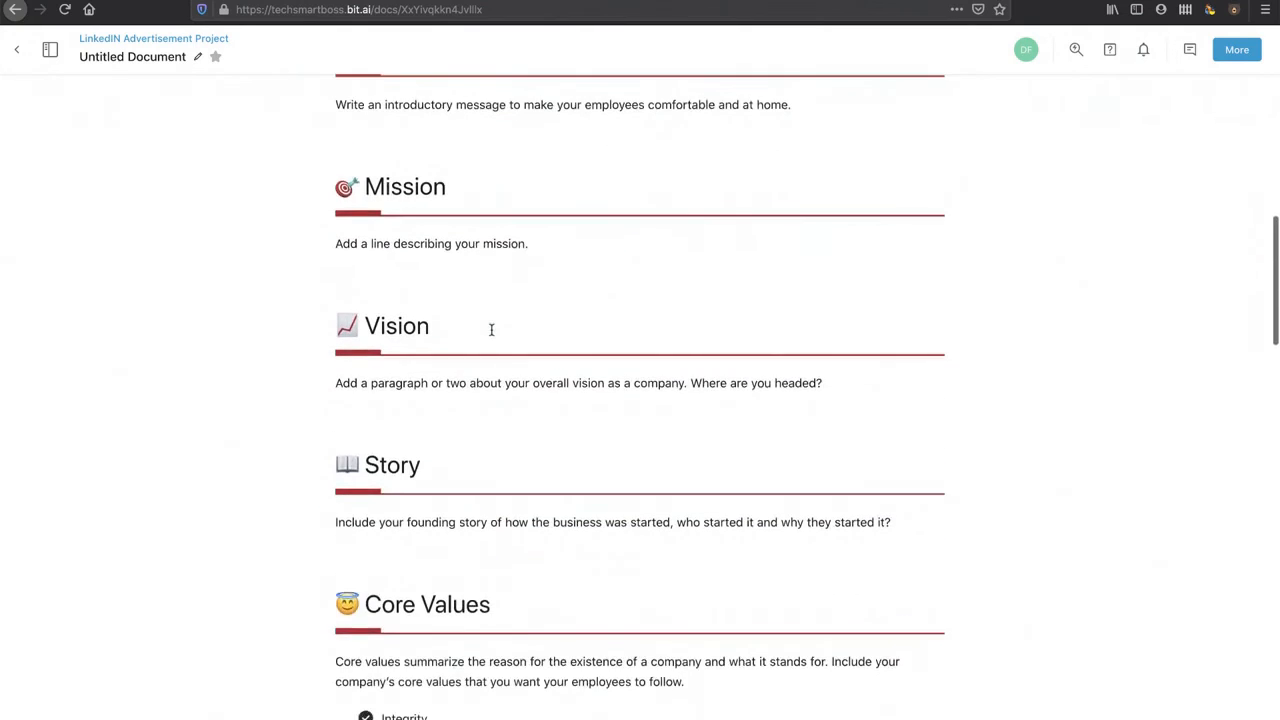
pyautogui.scroll(-11, 489, 339)
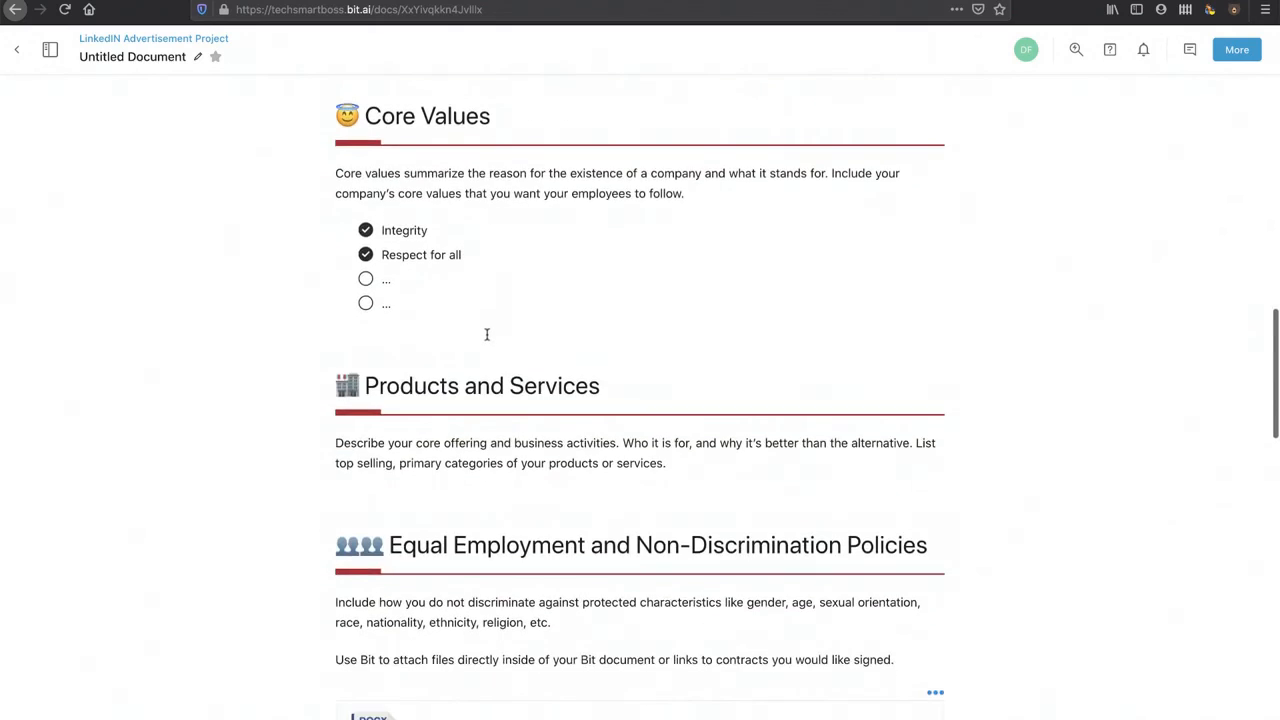
pyautogui.scroll(-9, 470, 339)
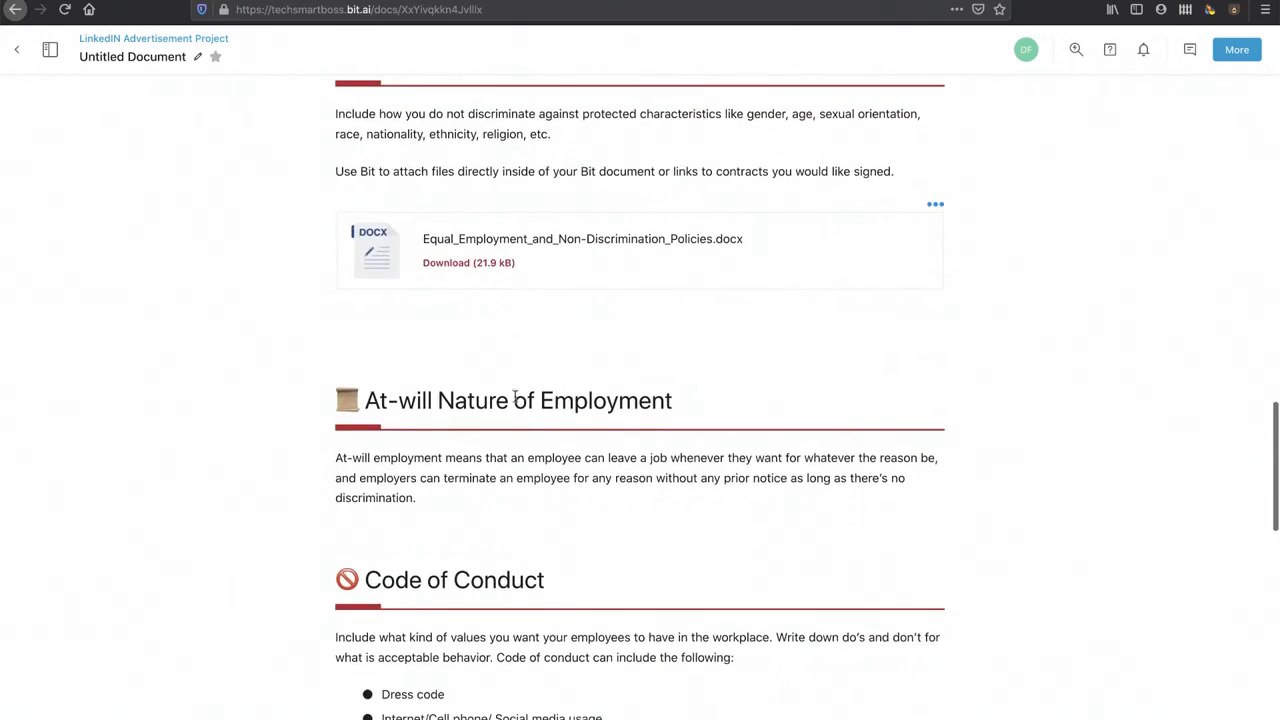
pyautogui.scroll(3, 508, 400)
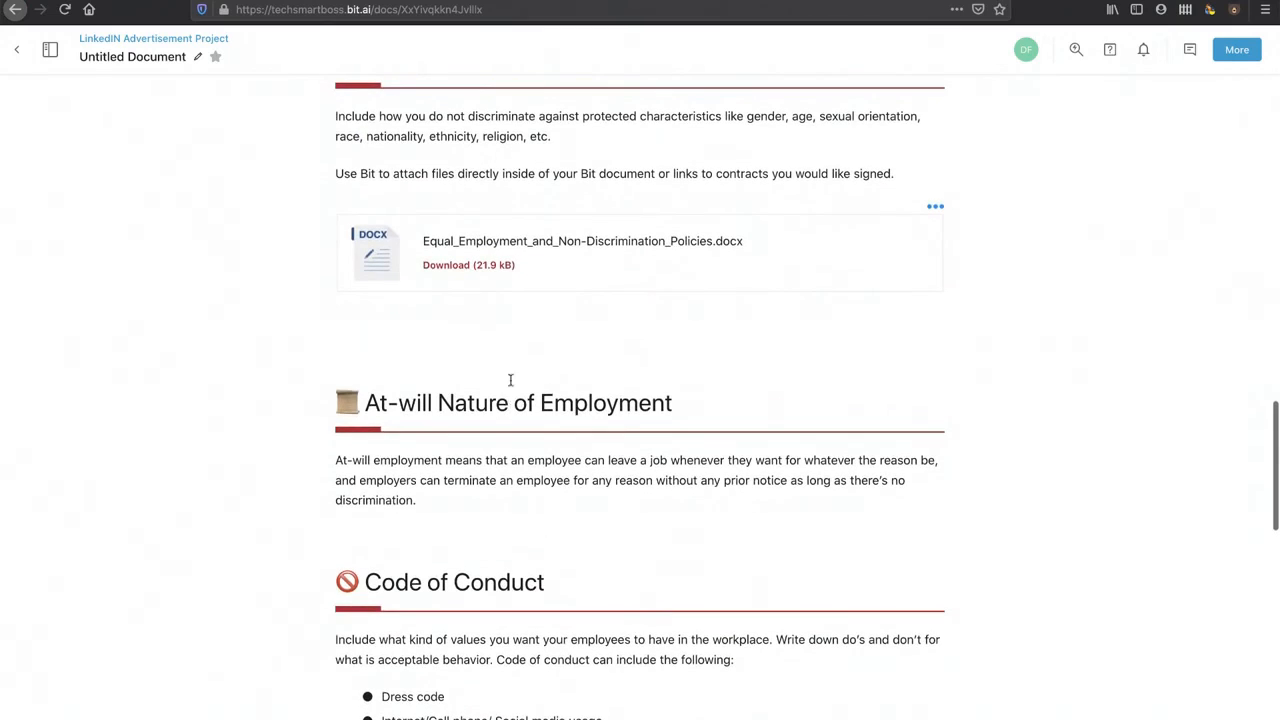
pyautogui.scroll(2, 491, 244)
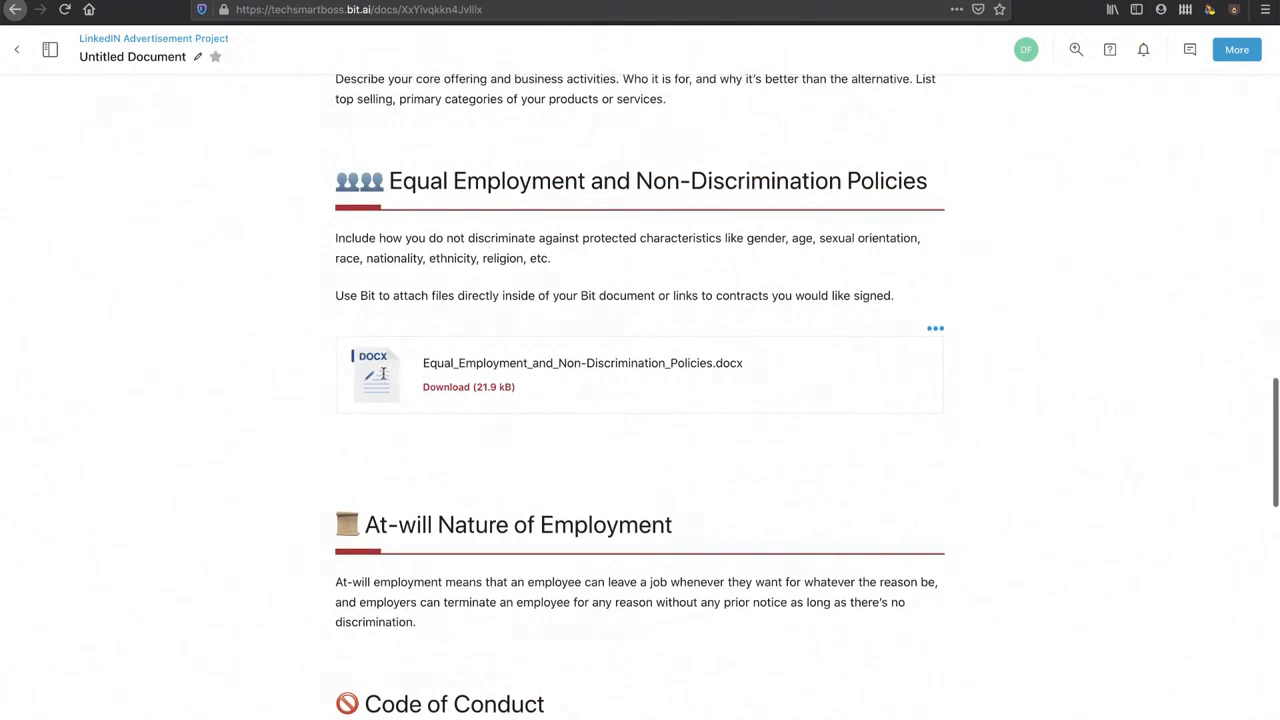
# Step: Select the attached docx file block and scroll back toward the top
pyautogui.click(935, 329)
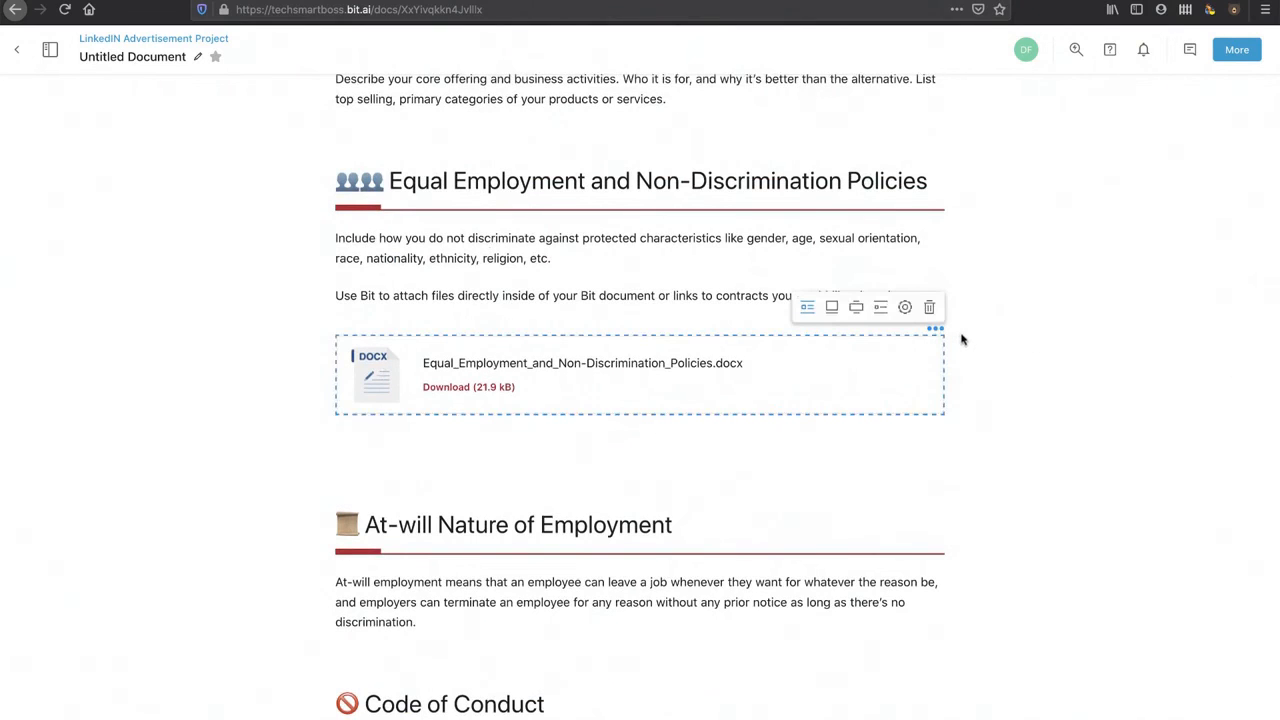
pyautogui.scroll(-10, 843, 503)
pyautogui.scroll(-2, 845, 501)
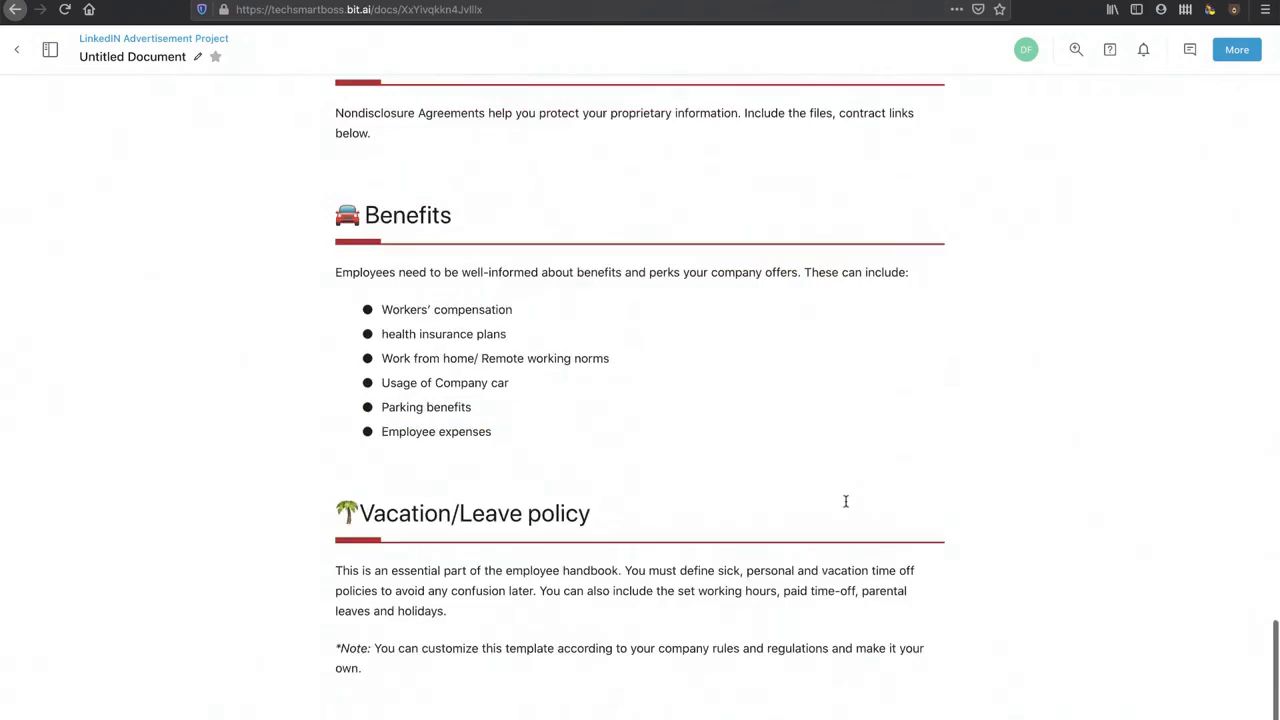
pyautogui.scroll(20, 845, 501)
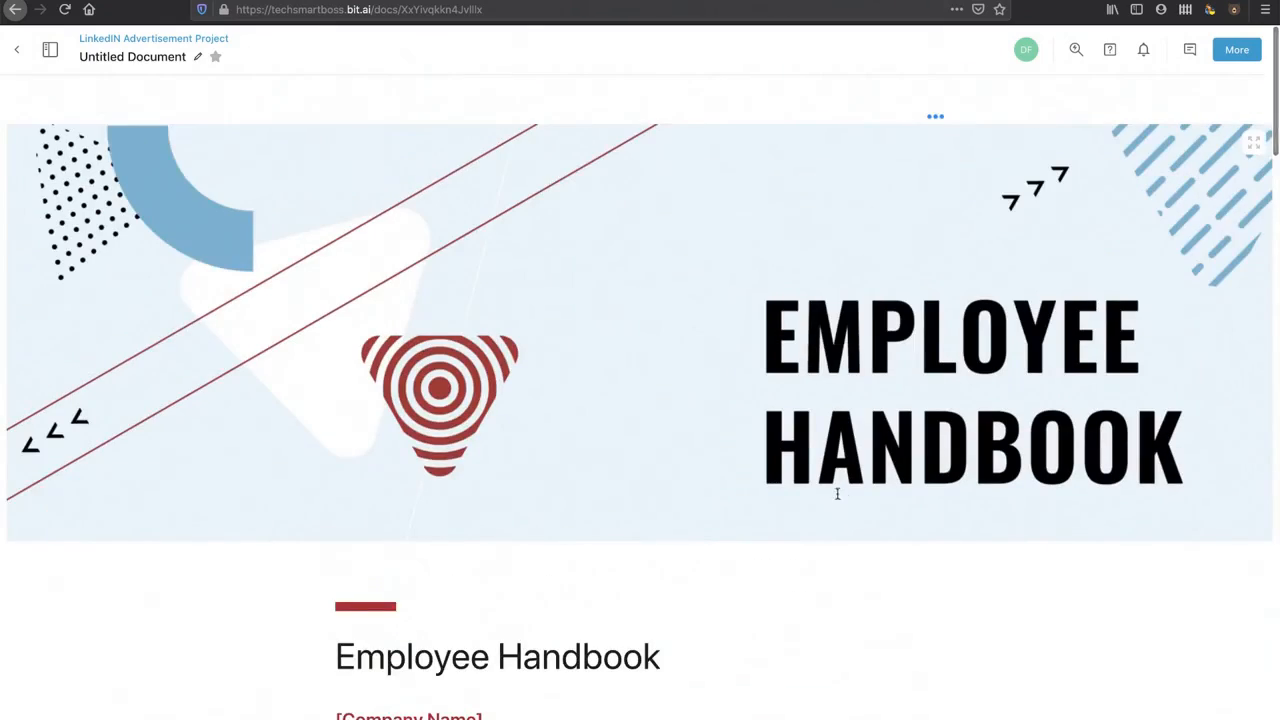
pyautogui.click(1076, 49)
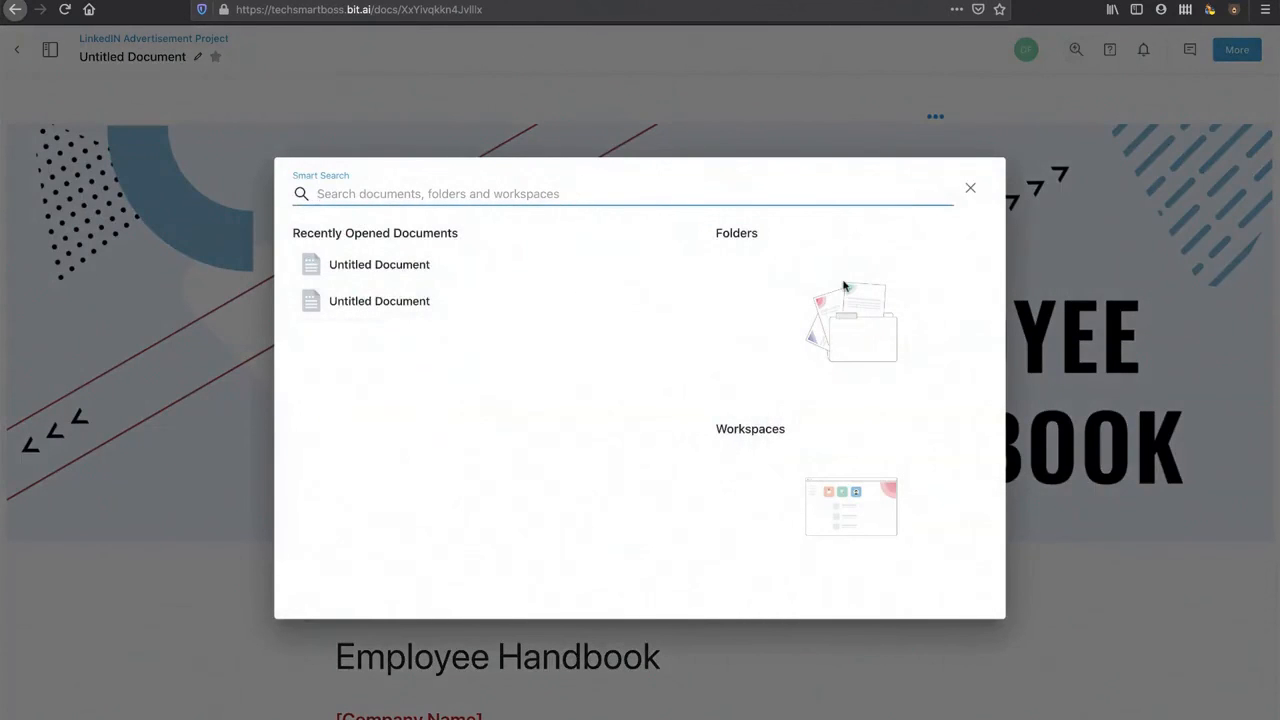
pyautogui.write('homer')
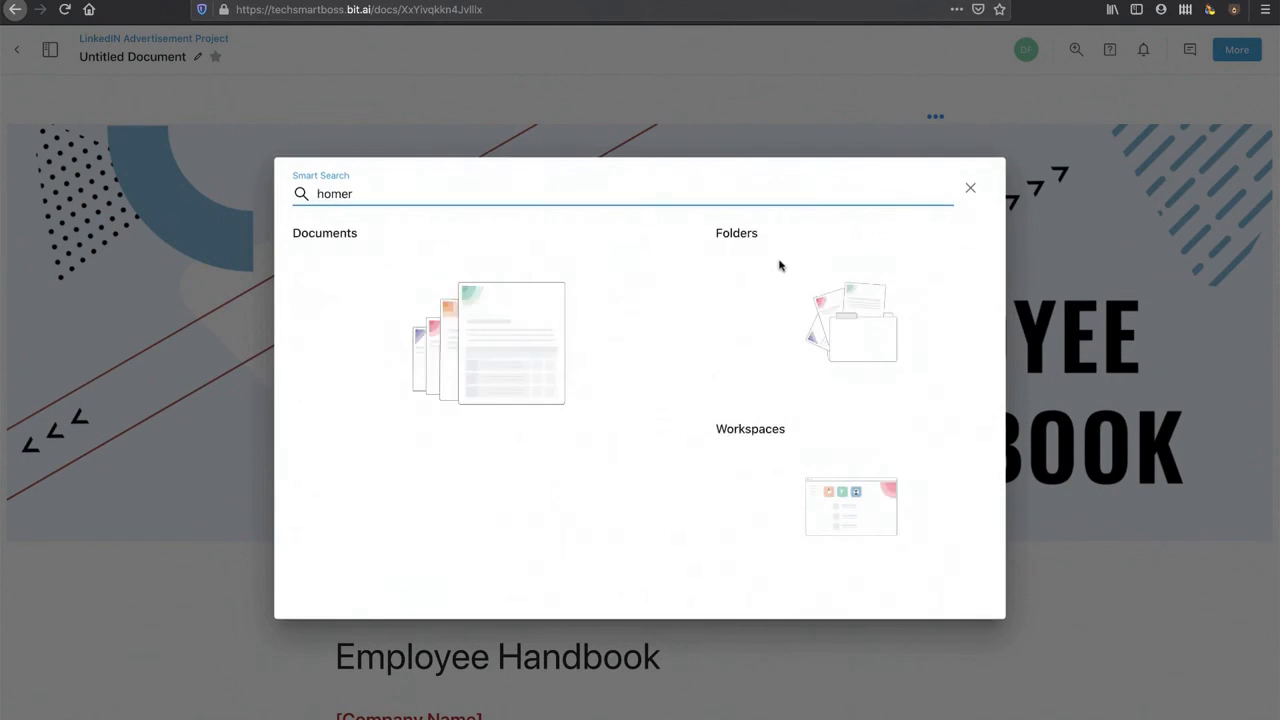
pyautogui.click(970, 188)
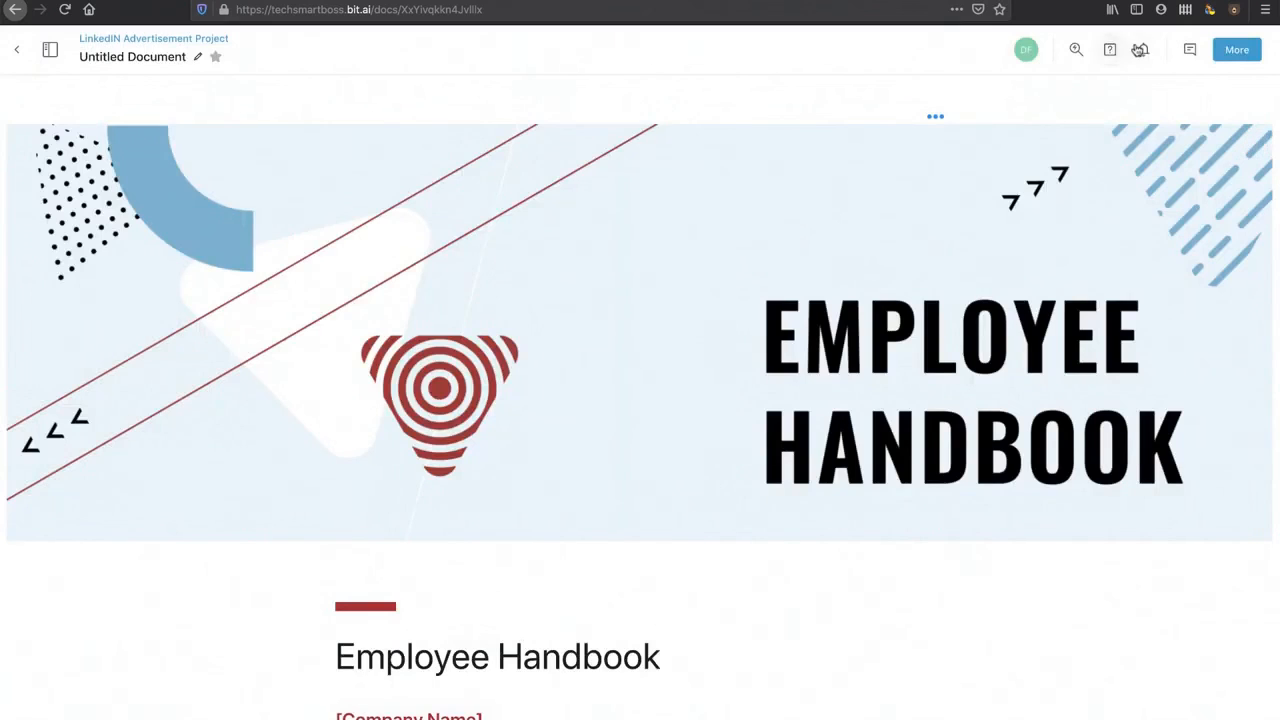
pyautogui.click(1110, 50)
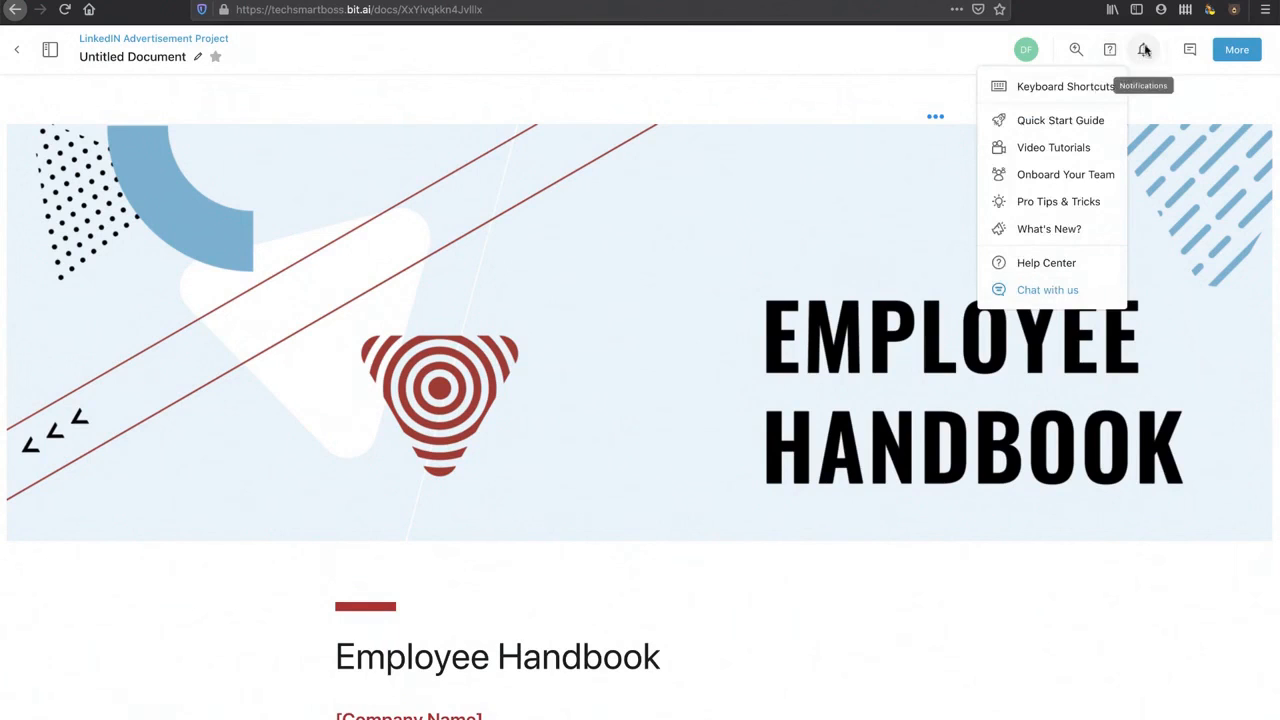
pyautogui.click(1143, 49)
pyautogui.click(1191, 49)
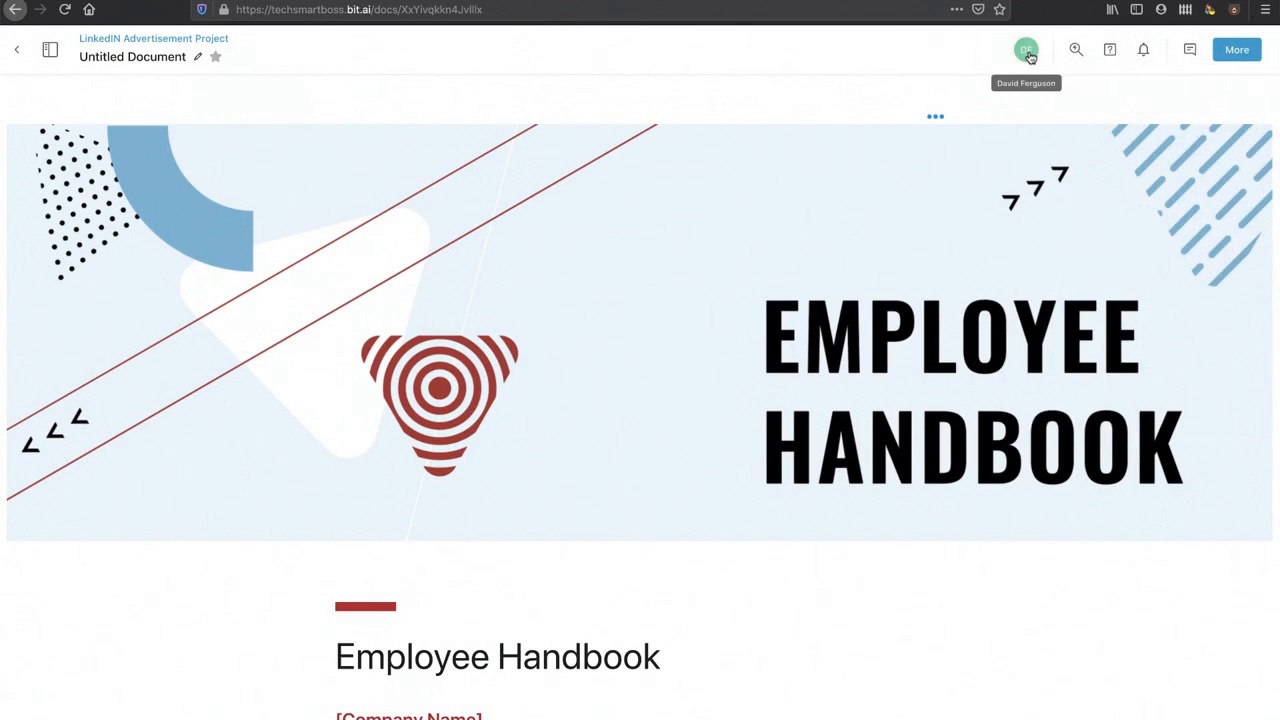
# Step: Leave the handbook for the workspace list, then go to the Dashboard
pyautogui.click(18, 50)
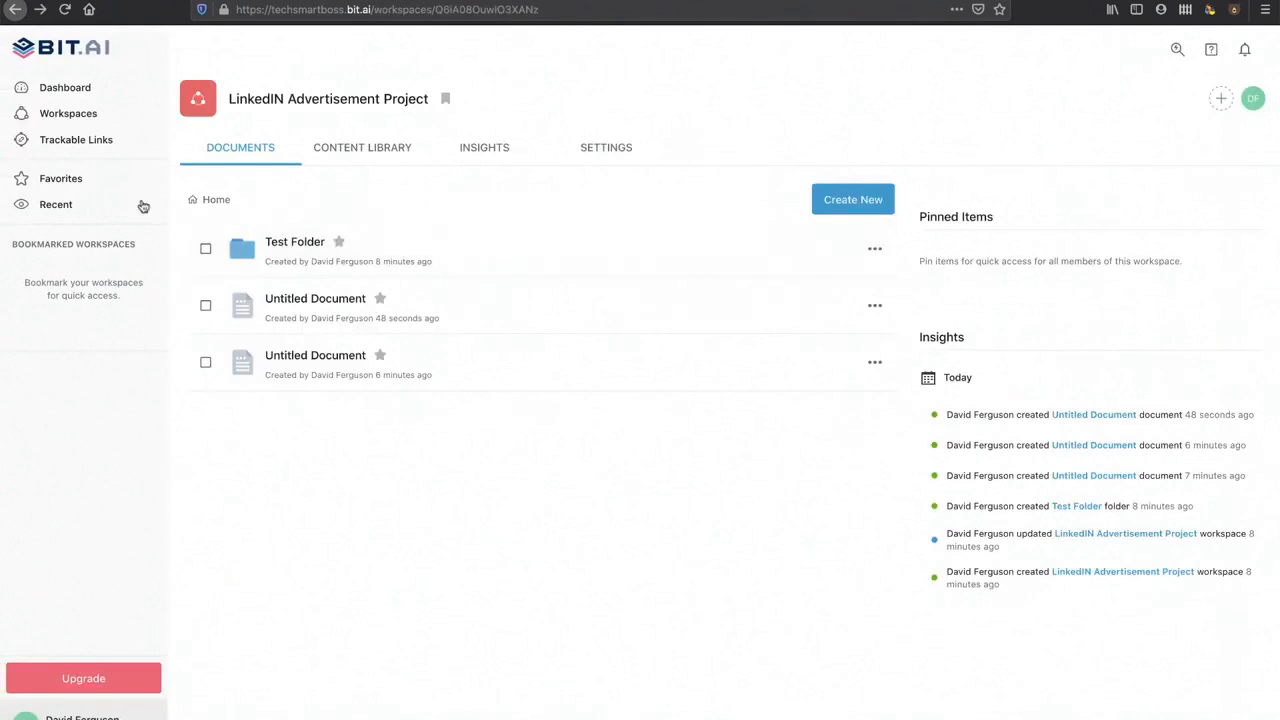
pyautogui.click(77, 90)
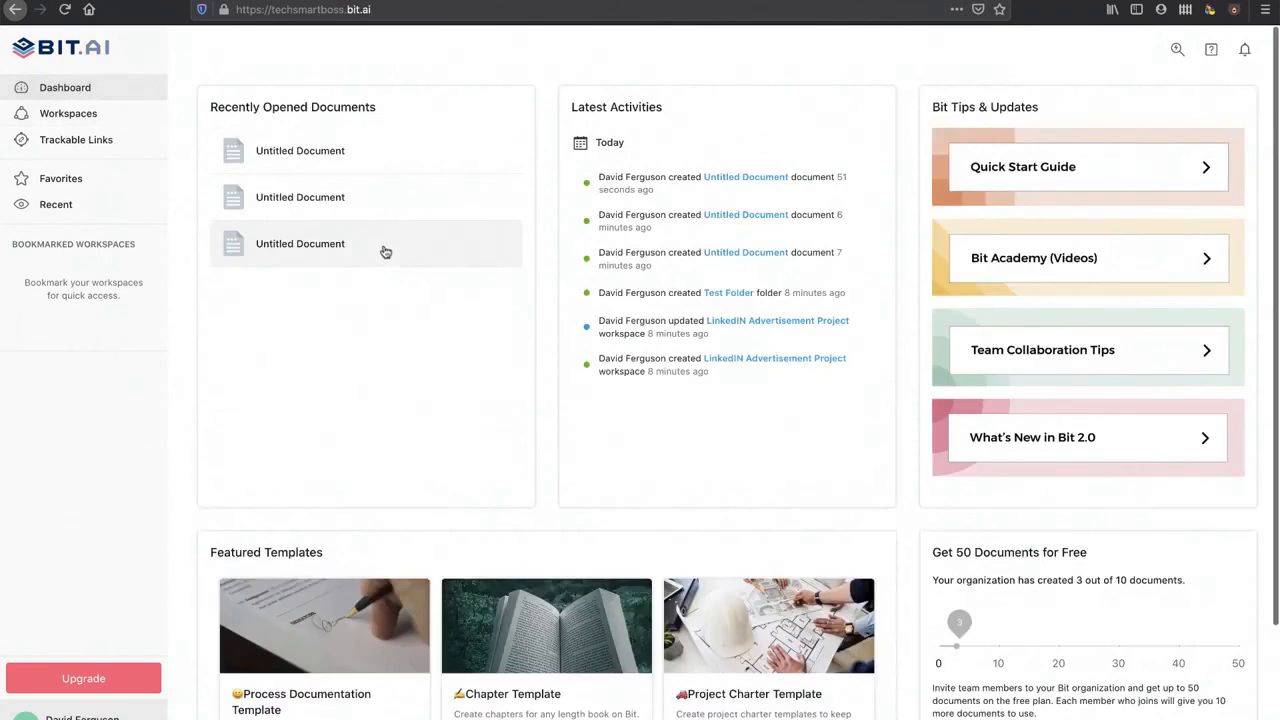